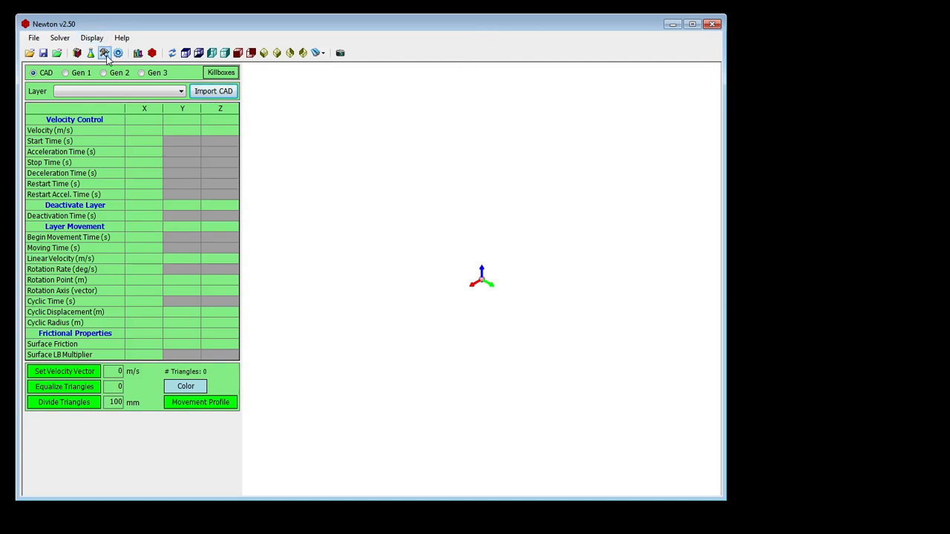
Open the CAD import file browser and examine the DXF, IGS, STP and STL files in the aaa Demo Chute 2 folder.
click(215, 91)
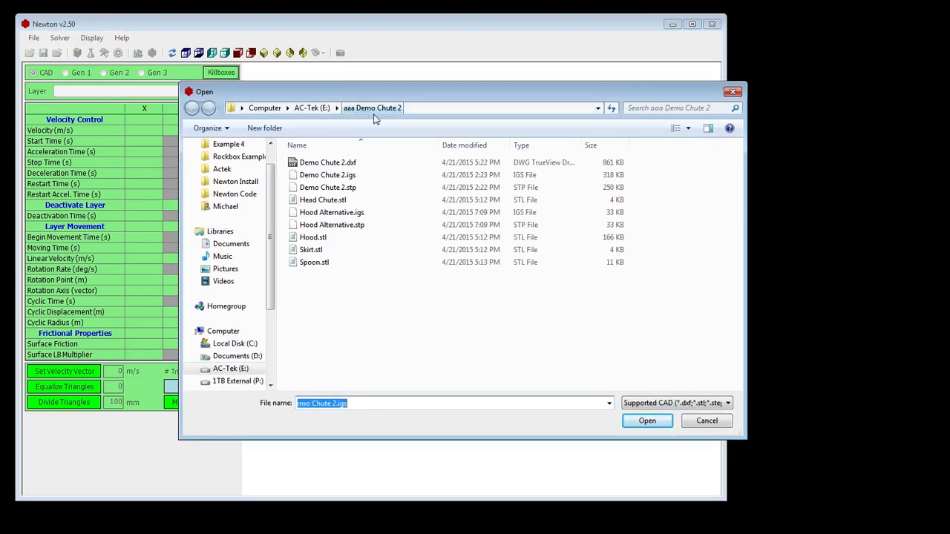
click(360, 178)
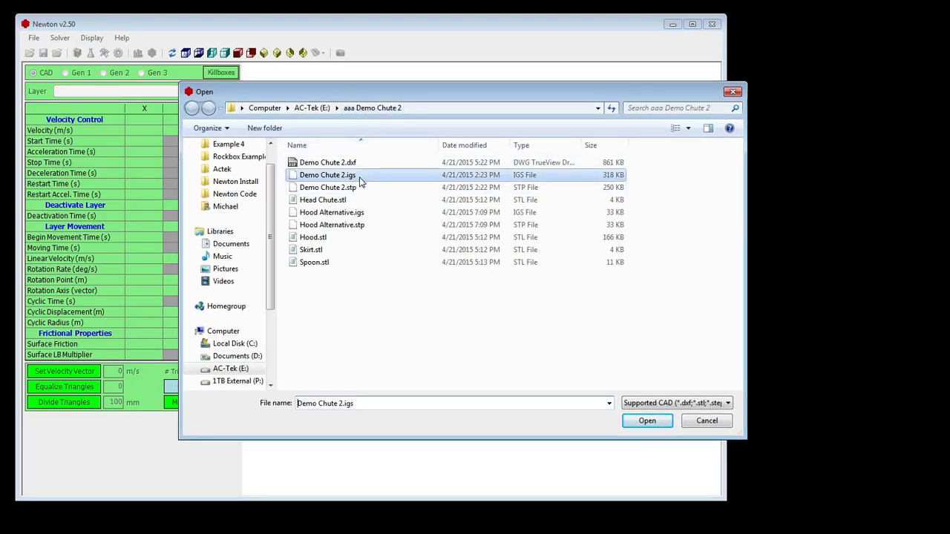
click(364, 190)
click(365, 164)
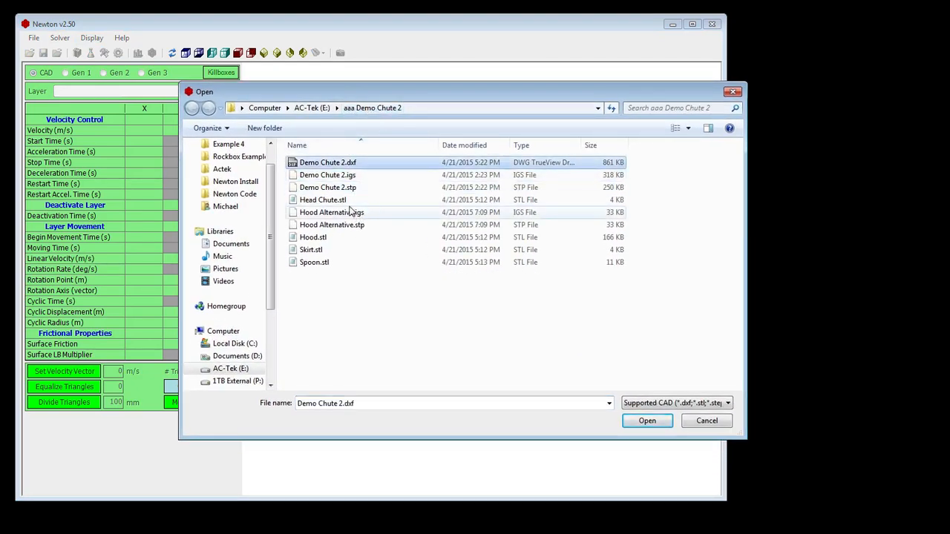
click(352, 200)
click(695, 403)
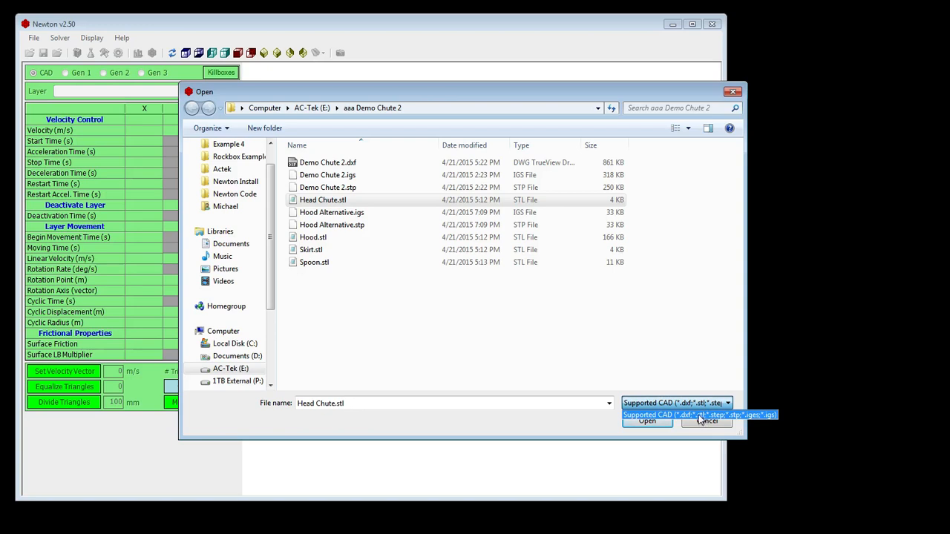
click(364, 184)
click(357, 176)
click(351, 163)
click(351, 175)
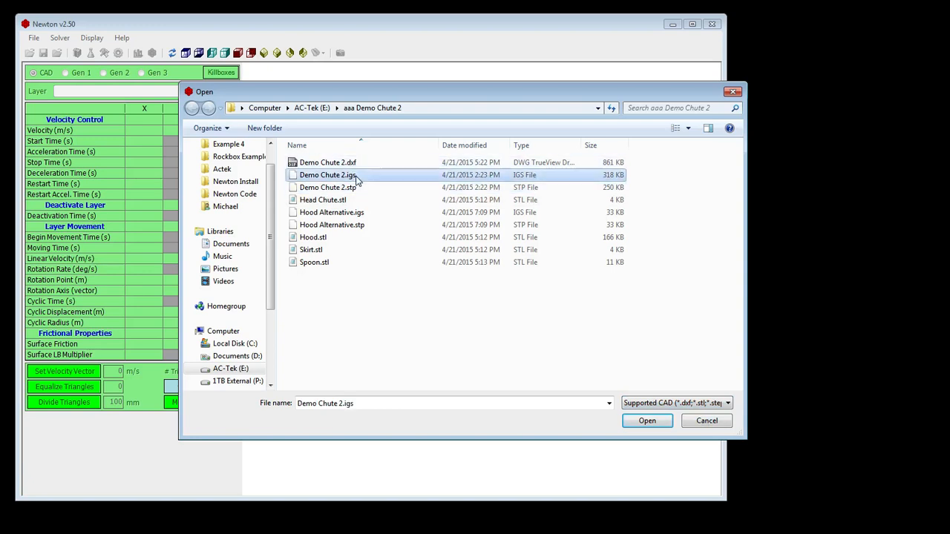
click(356, 188)
click(362, 176)
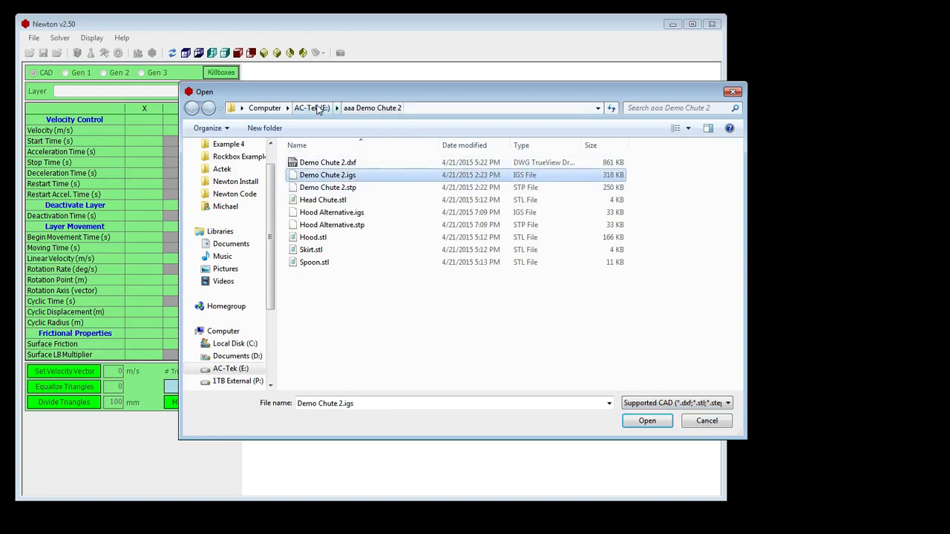
Load Demo Chute 2.igs from the aaa Demo Chute 2 folder and move the import settings window clear of the model.
click(314, 108)
double_click(356, 174)
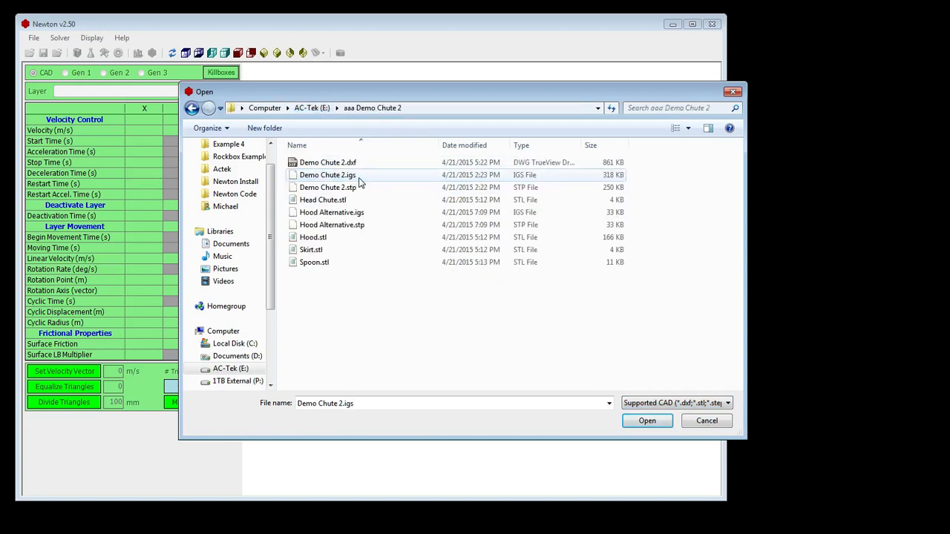
double_click(362, 178)
drag(472, 165, 792, 151)
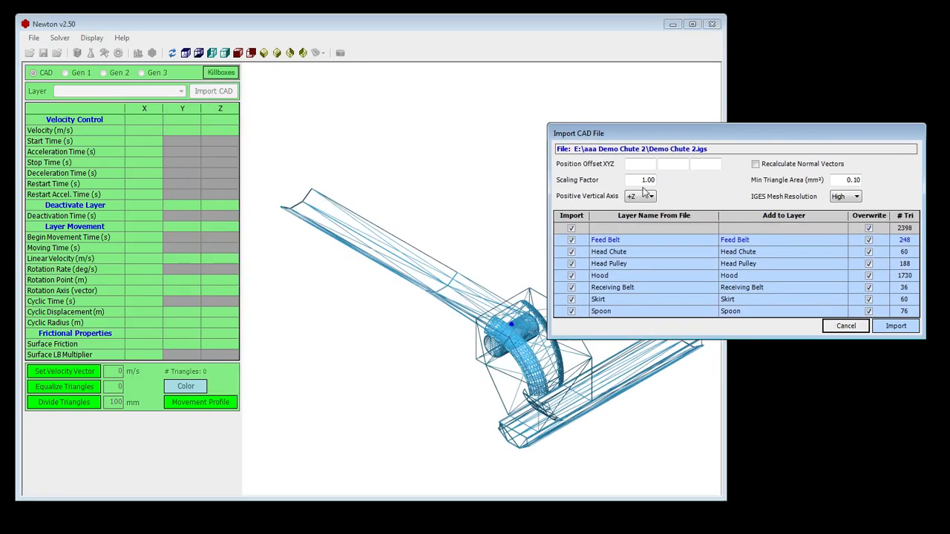
drag(650, 130, 794, 87)
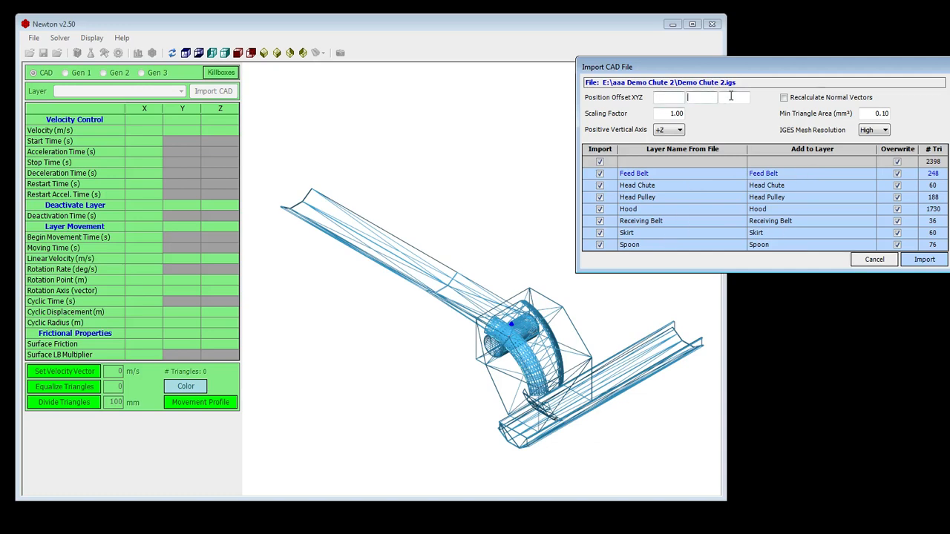
click(658, 114)
click(740, 99)
click(735, 99)
click(702, 97)
click(733, 97)
click(738, 99)
Try a scaling factor of 25.4 on the chute geometry and set it back to 1.
click(662, 114)
key(shift+End)
key(Delete)
key(Return)
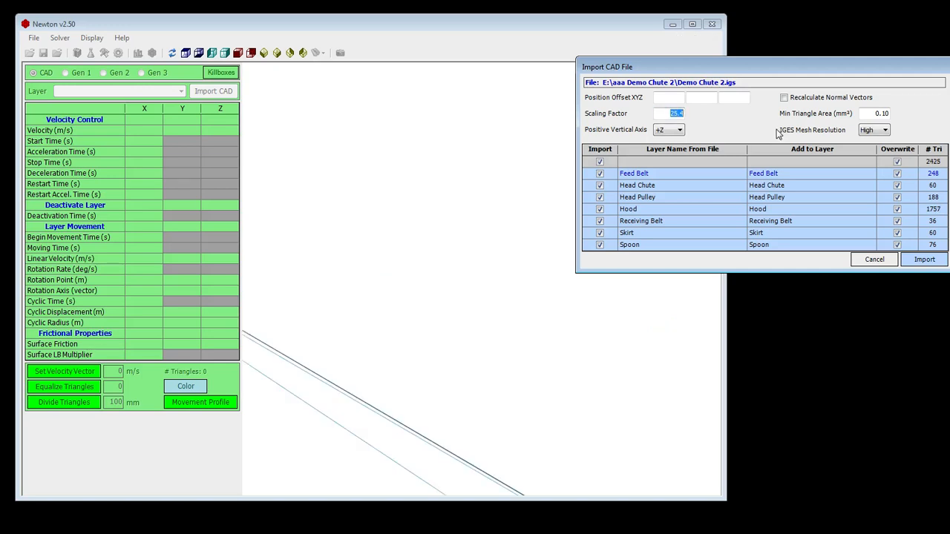
text(1)
key(Return)
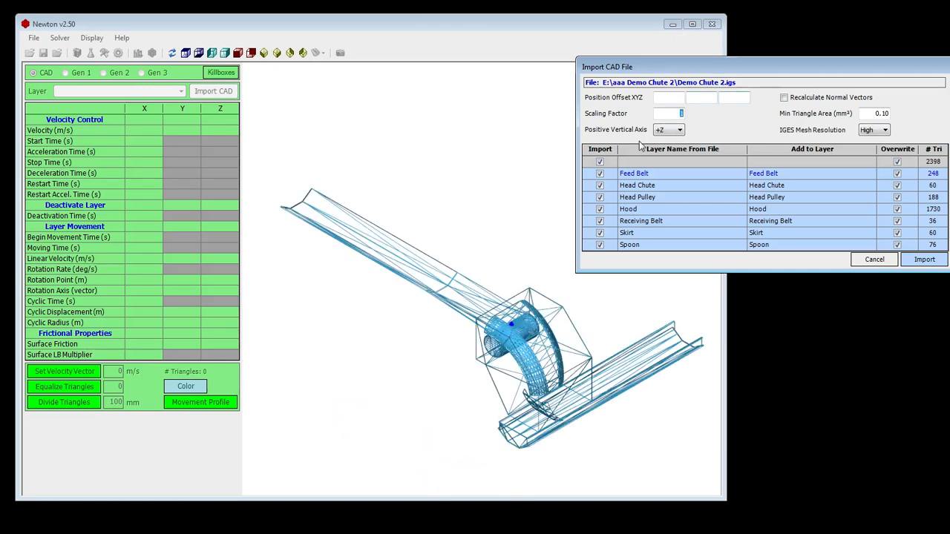
click(503, 272)
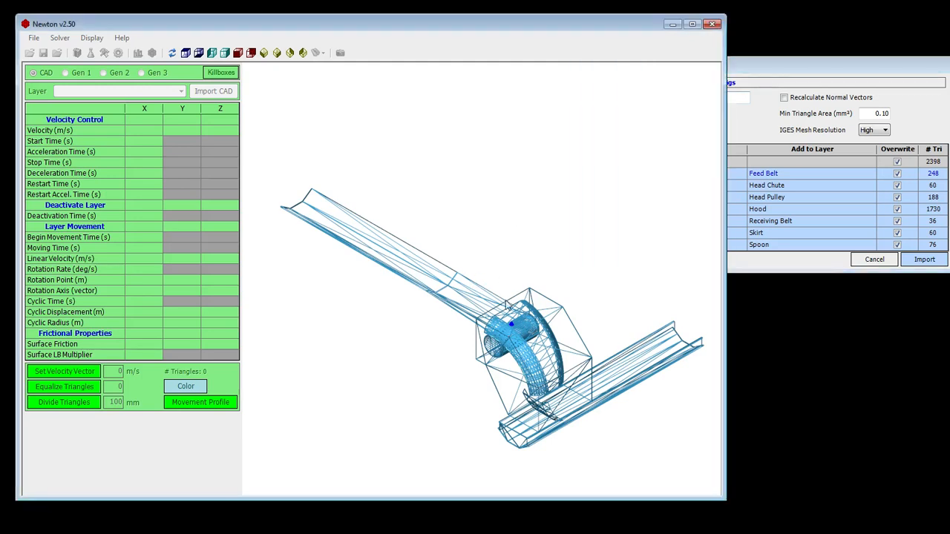
click(813, 63)
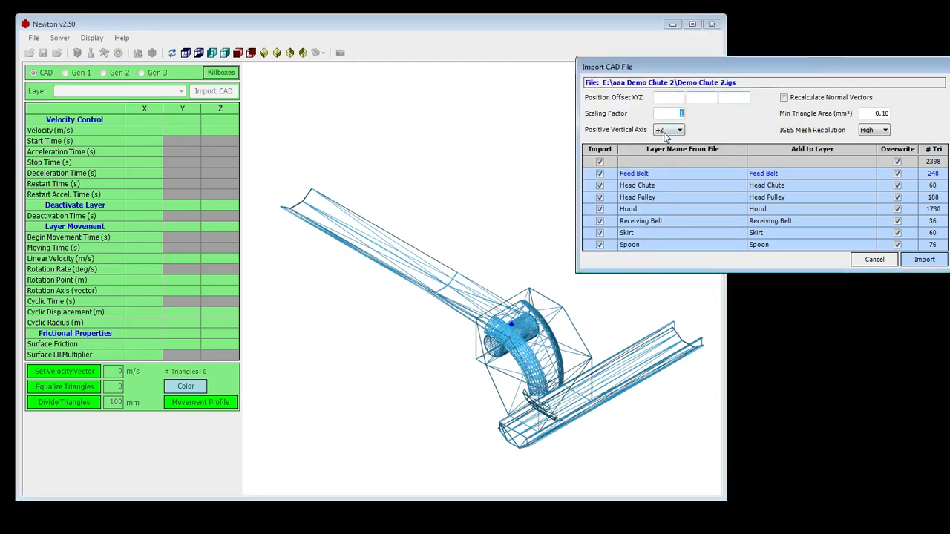
Try +Y as the positive vertical axis of the chute geometry and return it to +Z.
click(665, 132)
click(666, 148)
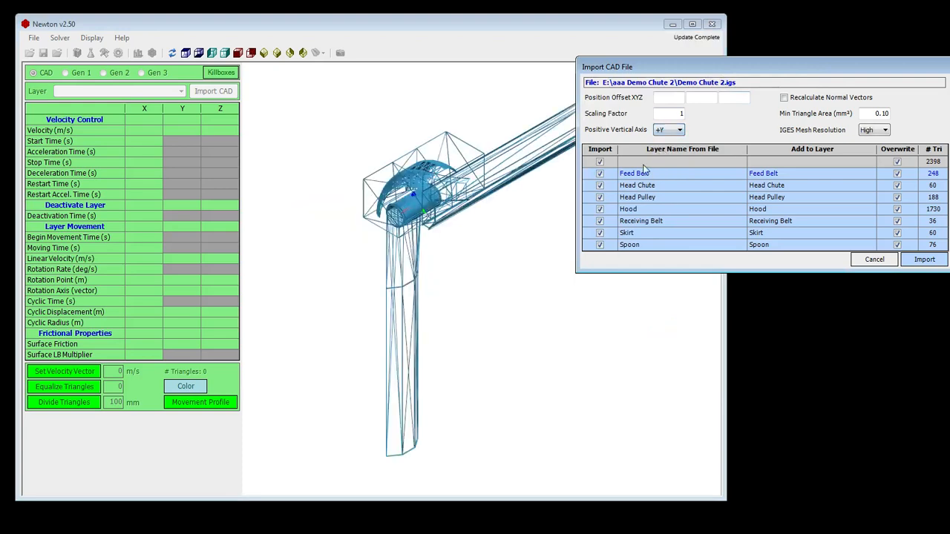
click(669, 130)
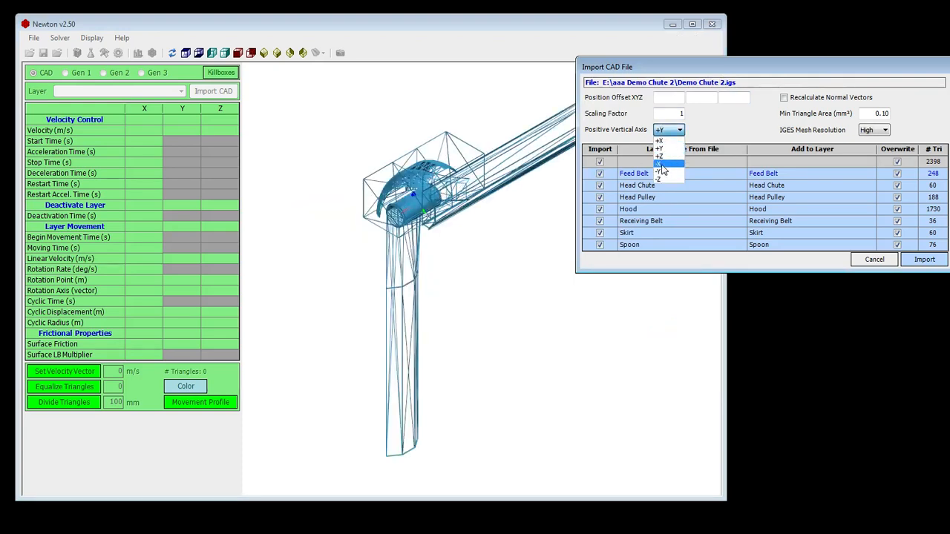
click(663, 157)
click(668, 131)
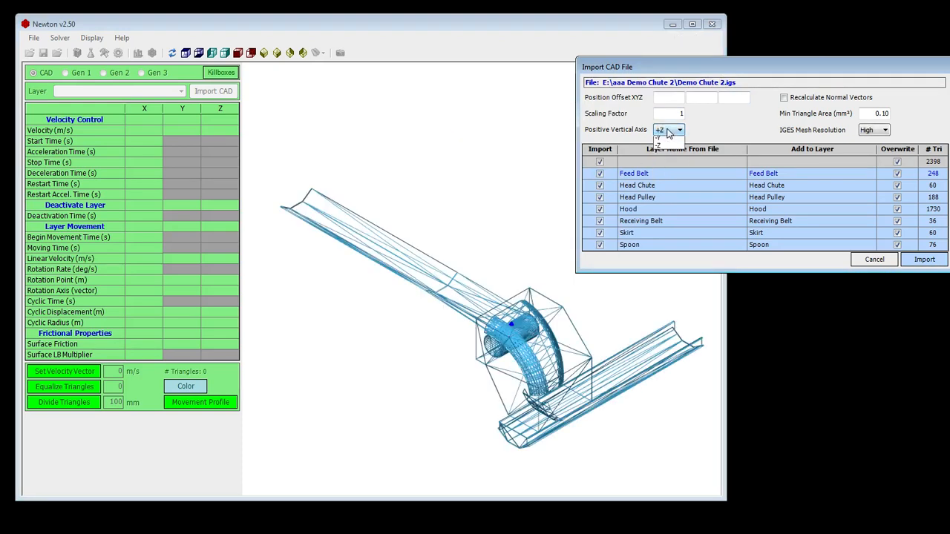
click(670, 148)
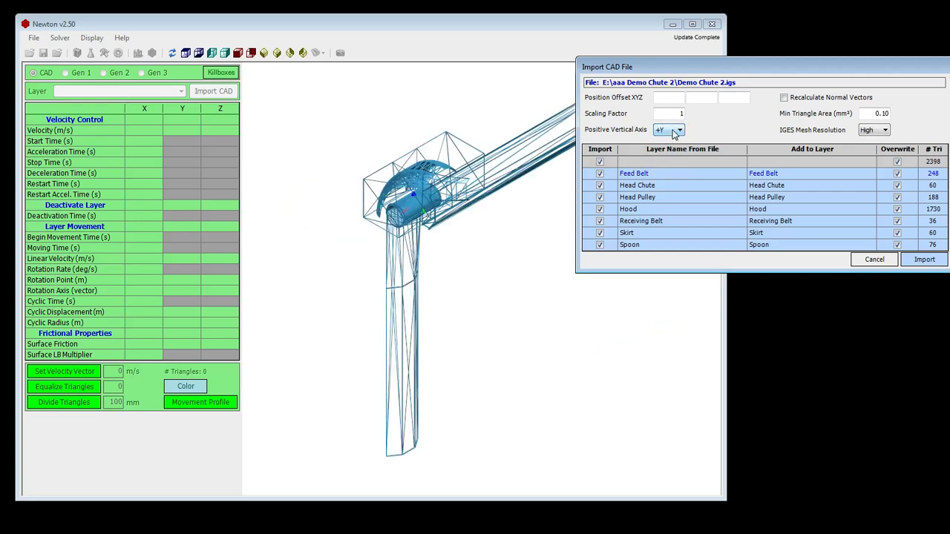
click(671, 132)
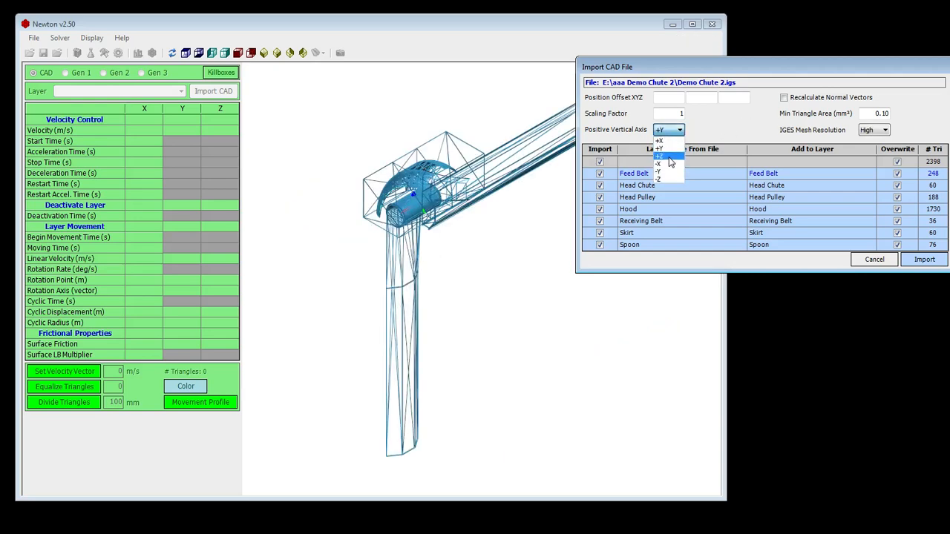
click(669, 156)
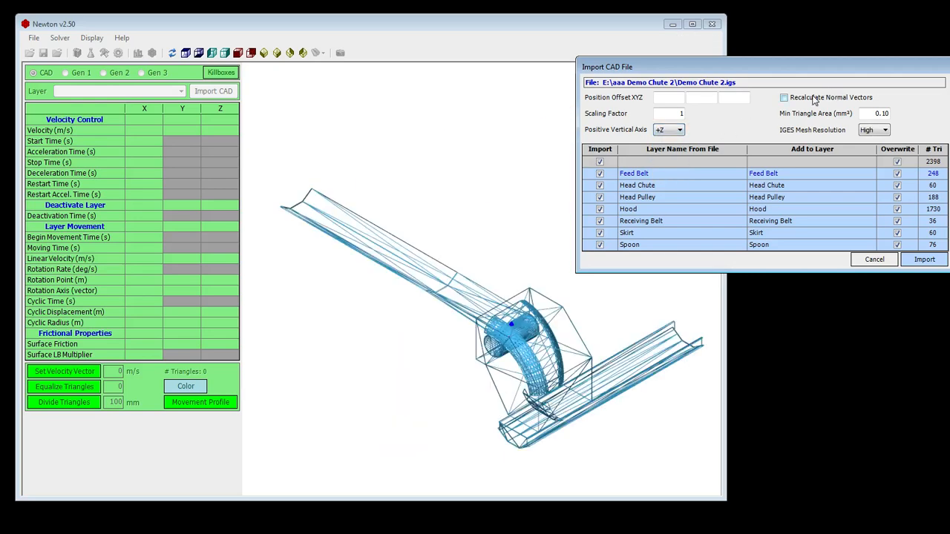
Examine the previewed wireframe around the hood, head pulley and spoon from a changed angle.
click(544, 336)
scroll(545, 336, up, 5)
right_click(564, 265)
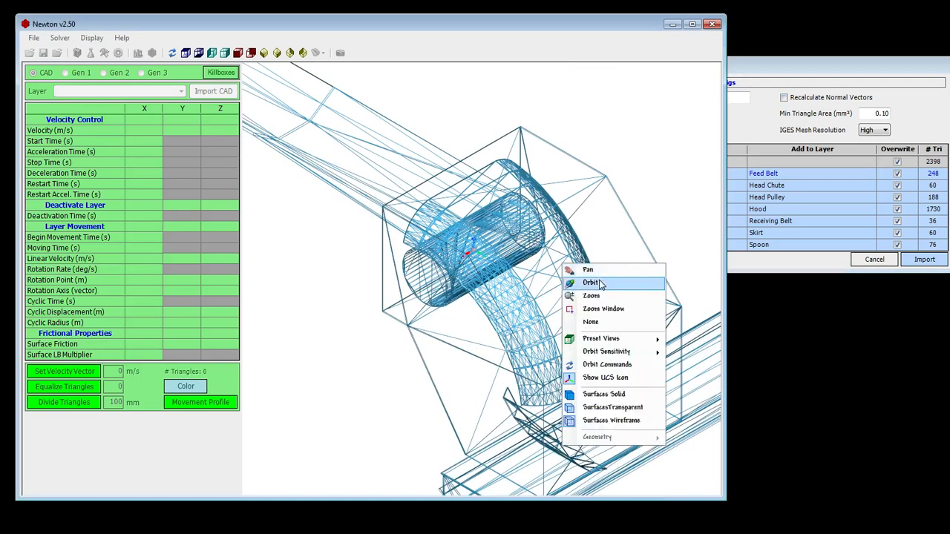
click(601, 285)
drag(594, 289, 549, 287)
scroll(505, 249, down, 3)
scroll(473, 368, down, 2)
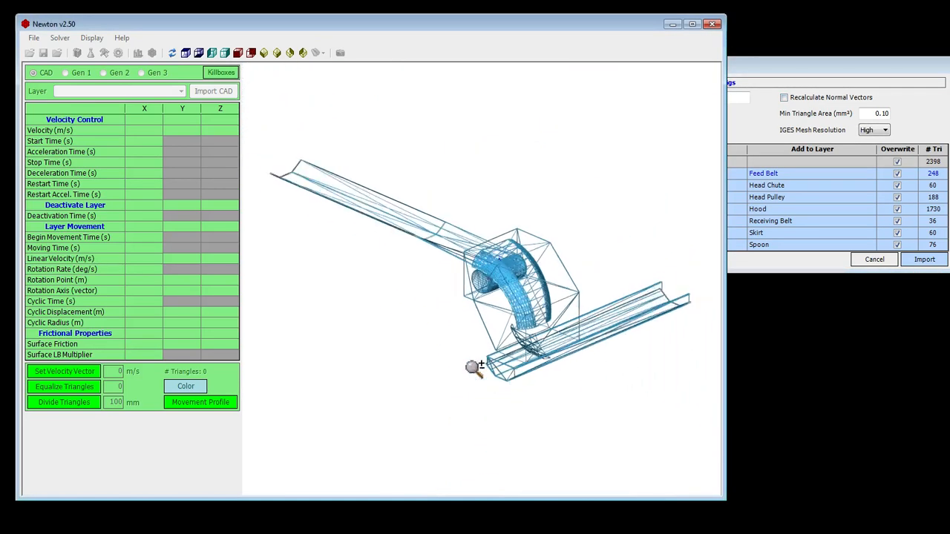
scroll(473, 367, down, 1)
Set the minimum triangle area to 10000 mm² and inspect the hood and spoon mesh.
click(733, 84)
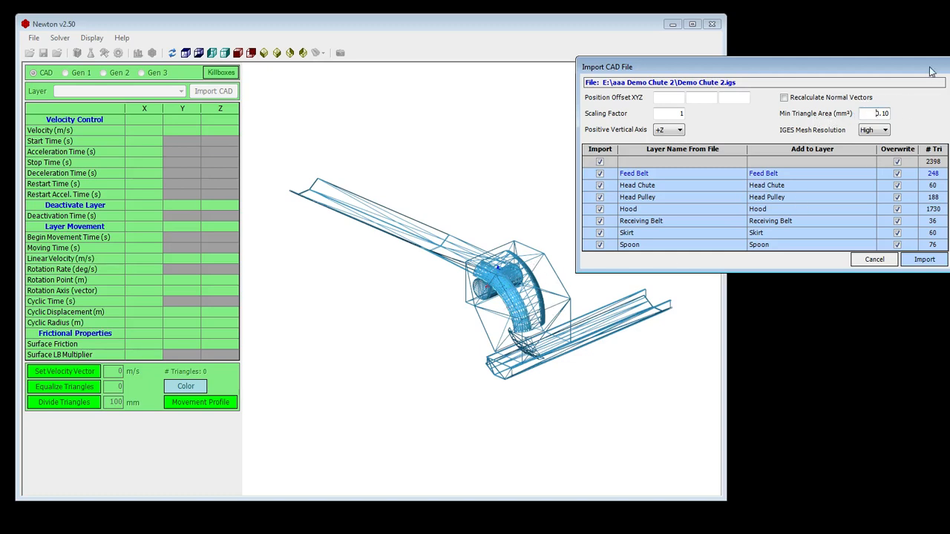
double_click(873, 113)
text(10000)
key(Return)
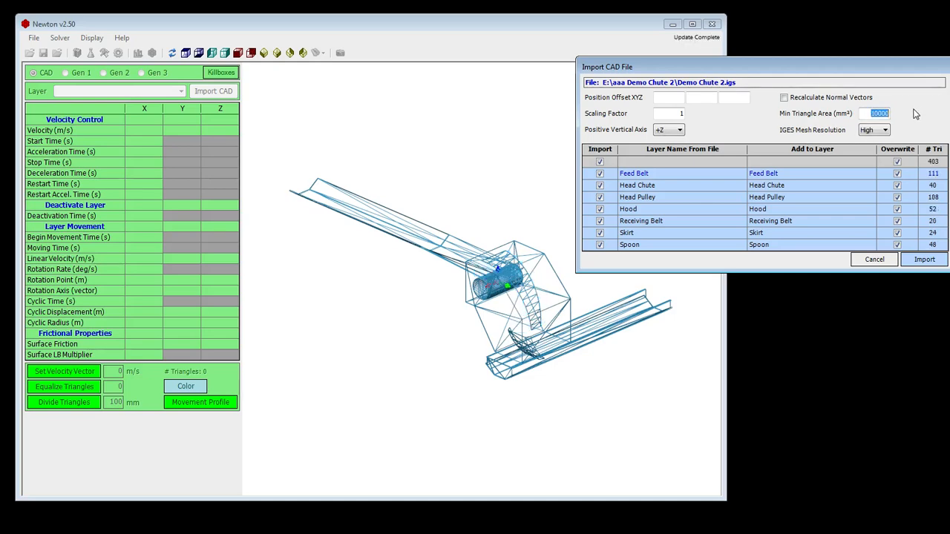
click(547, 309)
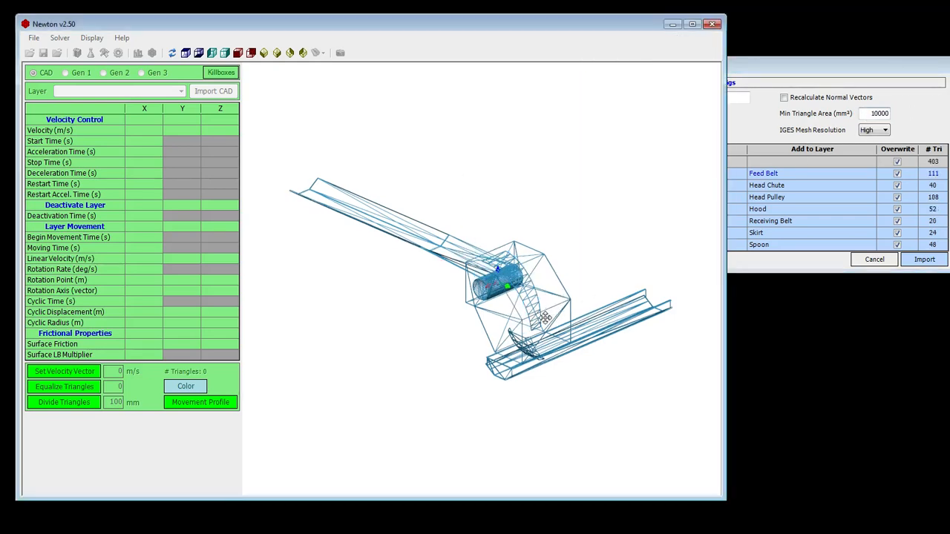
scroll(519, 302, up, 5)
drag(519, 302, 505, 272)
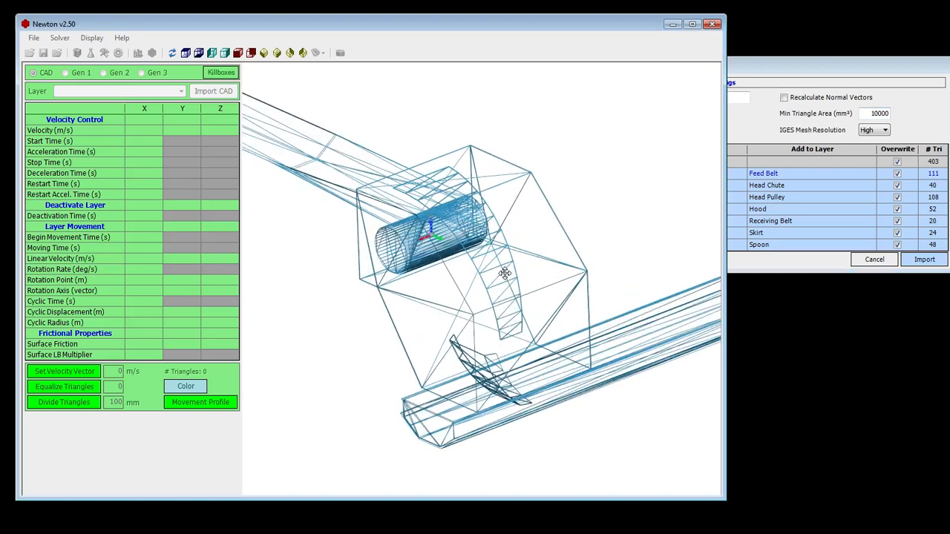
Set the minimum triangle area to .01 mm² for the imported geometry.
drag(872, 111, 921, 114)
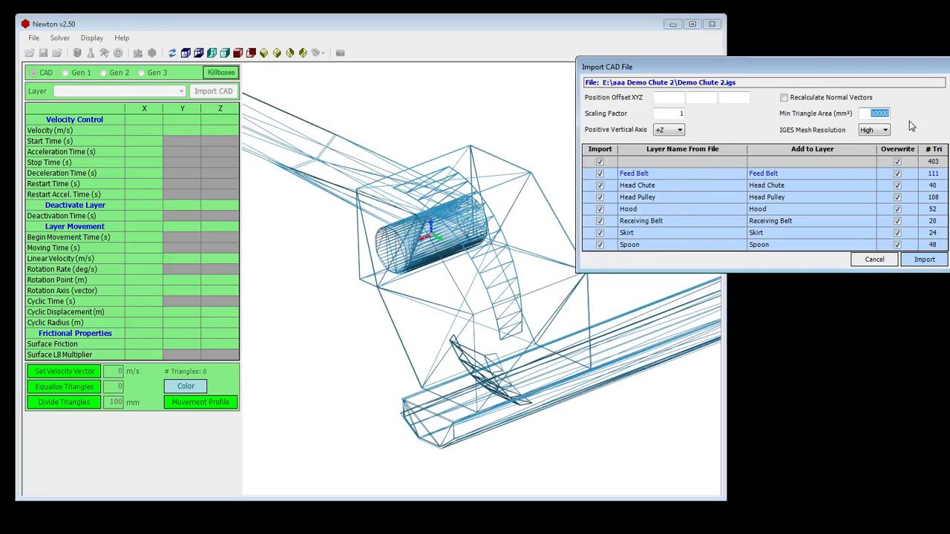
text(.01)
key(Return)
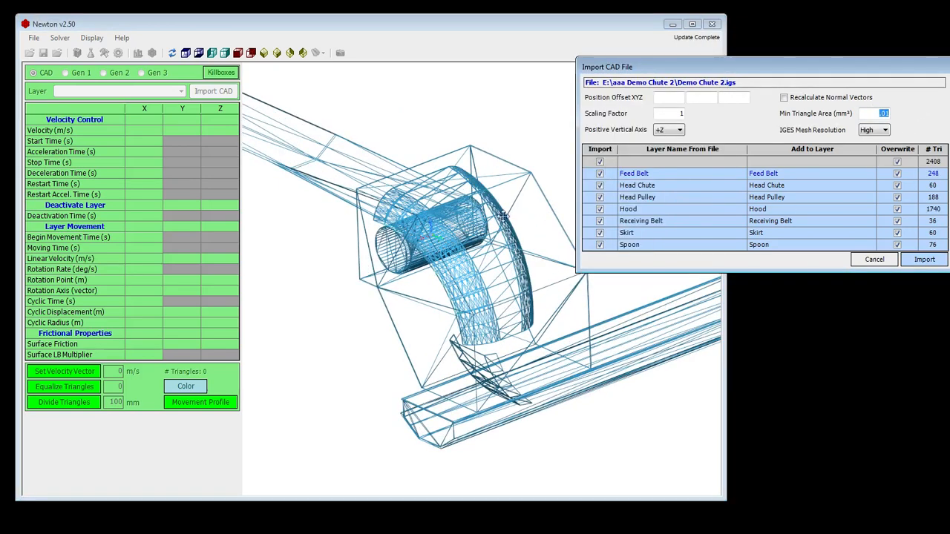
click(512, 282)
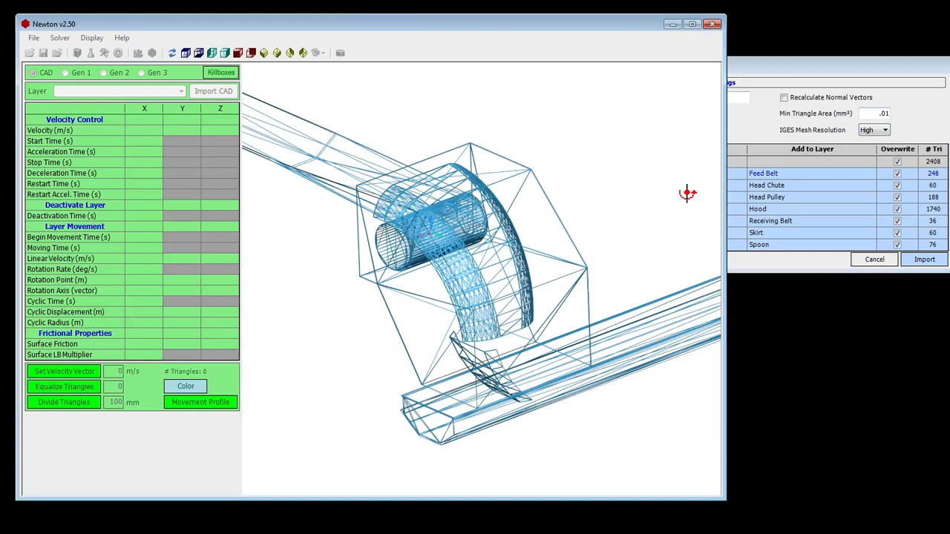
click(861, 114)
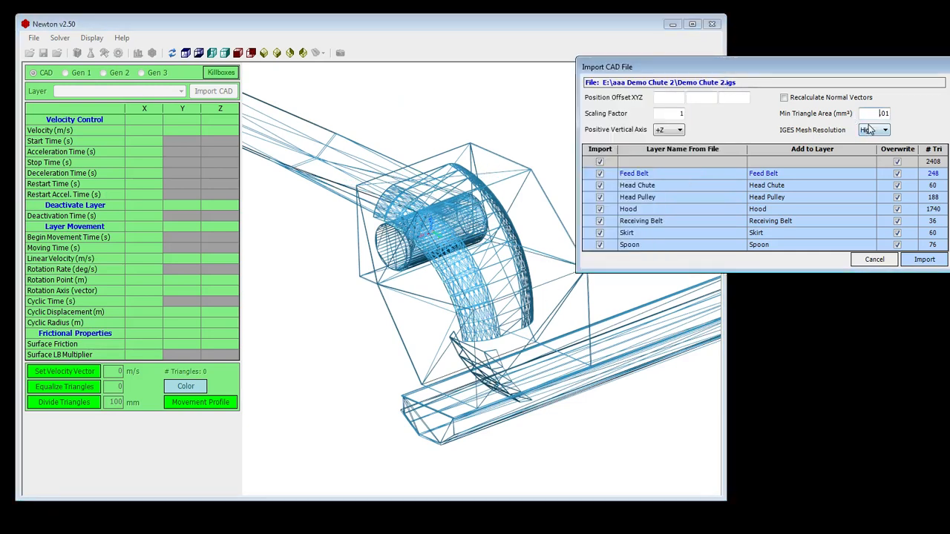
Examine the mesh density on the curved hood, head pulley and spoon surfaces from several sides.
click(870, 130)
click(875, 131)
click(880, 131)
mouse_move(490, 216)
mouse_down()
mouse_move(435, 240)
mouse_move(475, 208)
mouse_up()
right_drag(475, 208, 580, 201)
scroll(580, 200, up, 3)
drag(531, 246, 507, 198)
right_drag(538, 187, 529, 188)
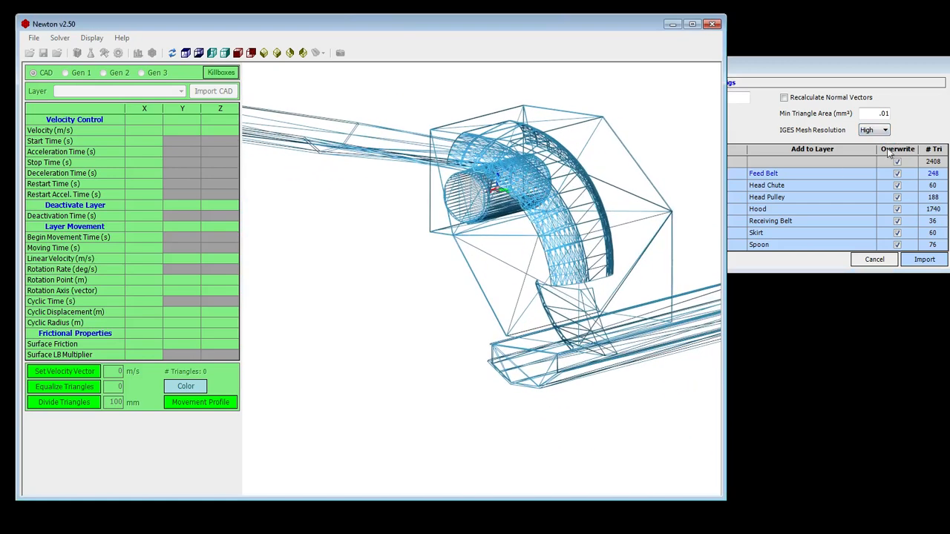
click(827, 136)
drag(525, 154, 461, 232)
scroll(458, 232, up, 3)
drag(582, 230, 645, 245)
right_drag(645, 245, 600, 262)
scroll(600, 262, down, 3)
scroll(581, 258, down, 3)
scroll(581, 257, up, 3)
drag(581, 257, 568, 234)
scroll(568, 234, up, 3)
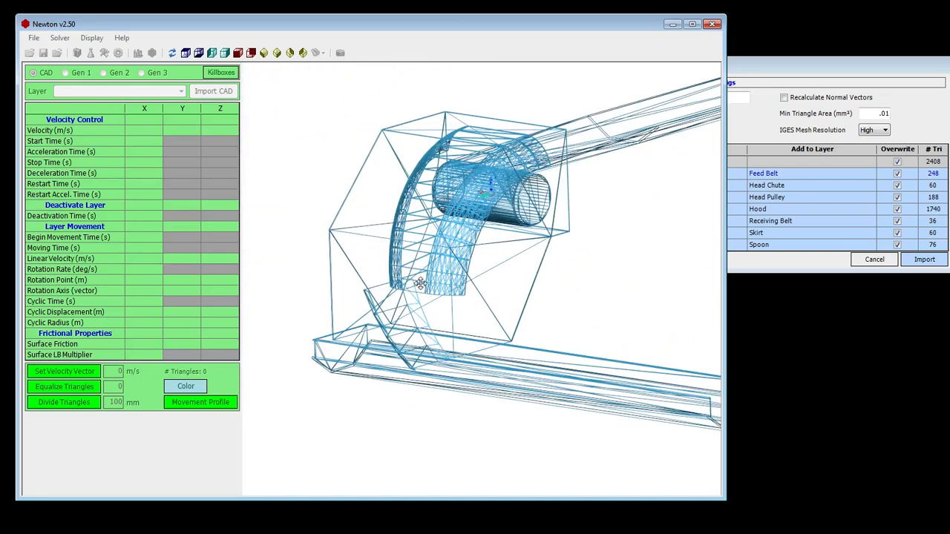
scroll(581, 191, down, 3)
drag(545, 239, 619, 263)
scroll(581, 190, up, 3)
Set the IGES mesh resolution to Ultra and inspect the refined hood mesh.
click(873, 132)
click(872, 172)
drag(444, 218, 639, 263)
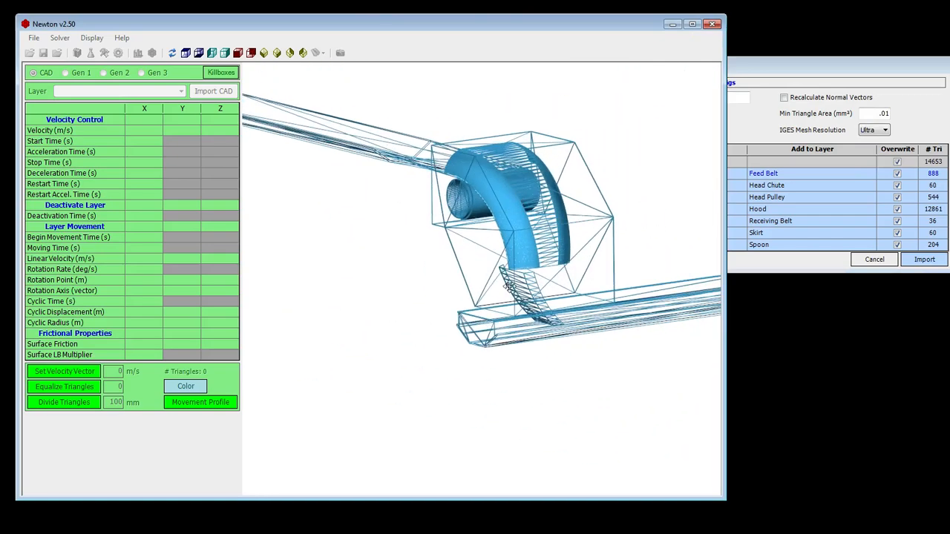
Lower the IGES mesh resolution to Med, raise it to Fine and inspect the chute mesh.
click(883, 131)
click(874, 149)
scroll(939, 186, down, 2)
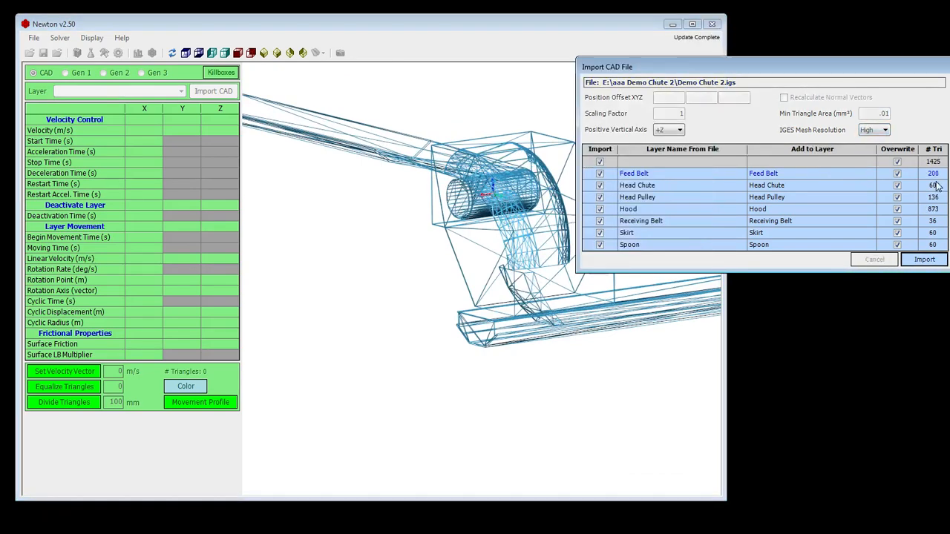
drag(487, 329, 502, 324)
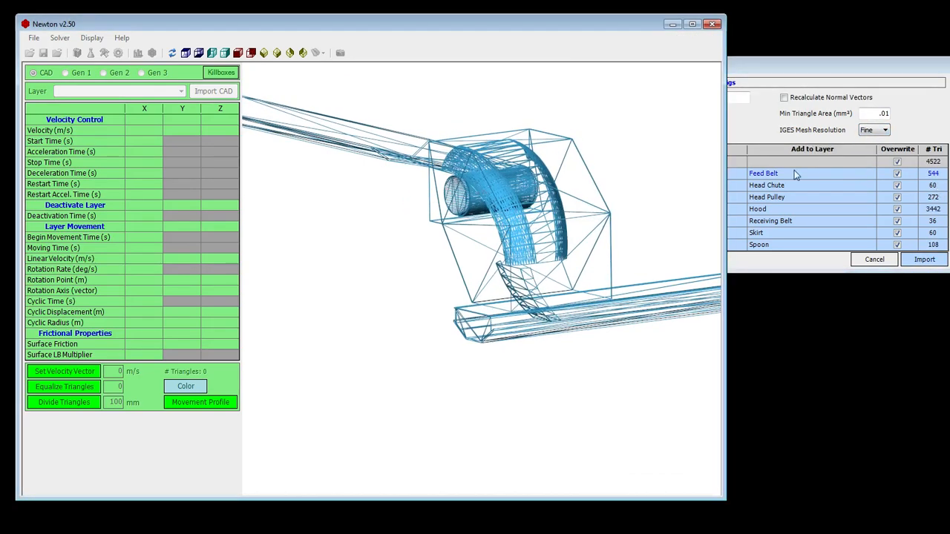
Set the IGES mesh resolution for the Demo Chute 2.igs import to Ultra.
click(885, 131)
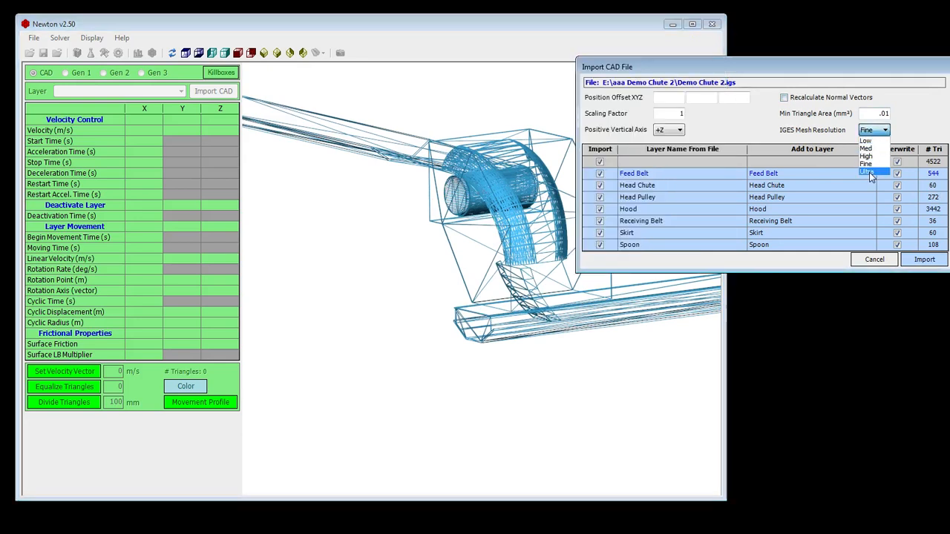
click(869, 172)
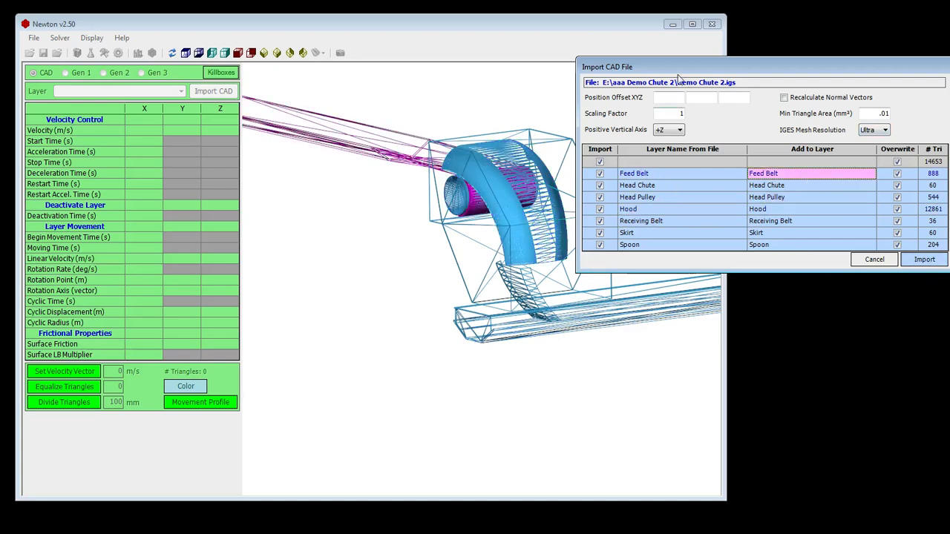
drag(678, 75, 724, 86)
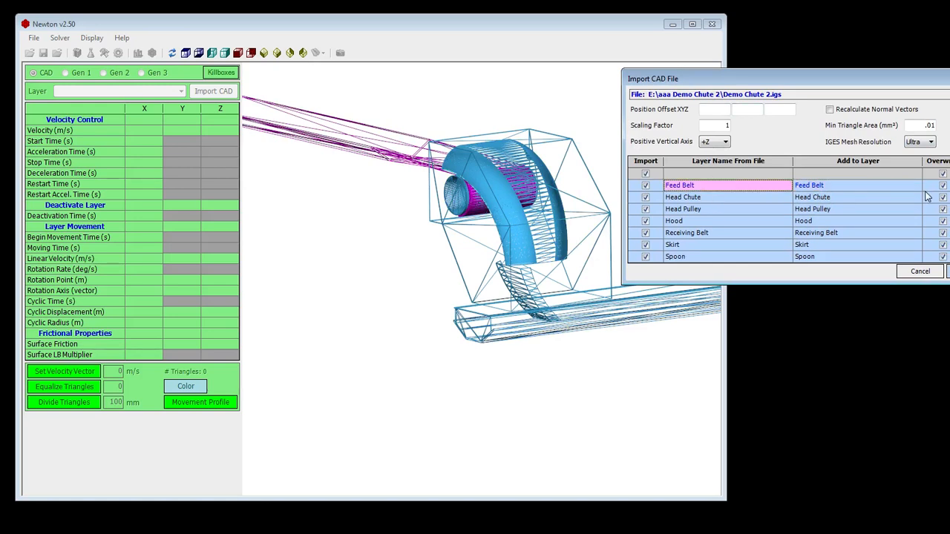
Exclude the Feed Belt and the Hood from the import one at a time, restoring all layers for import.
click(645, 186)
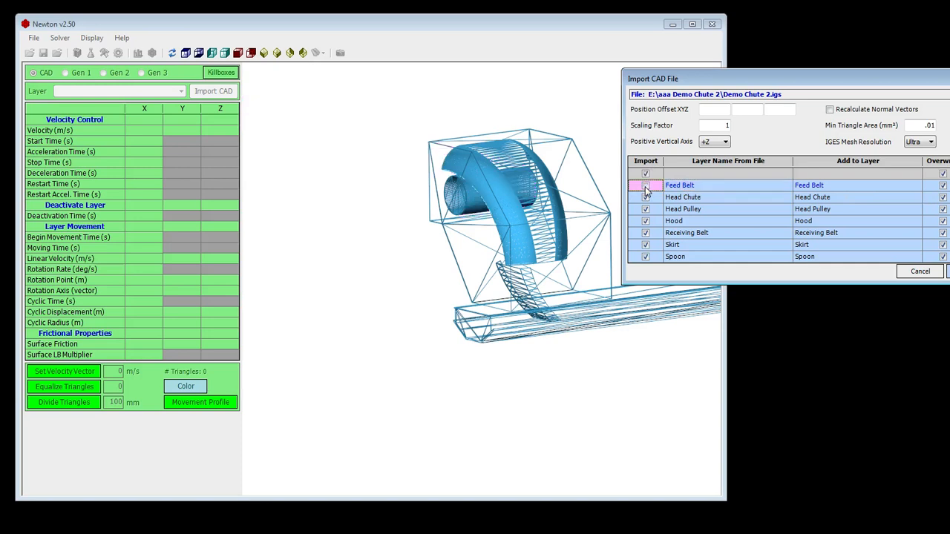
click(645, 186)
click(645, 221)
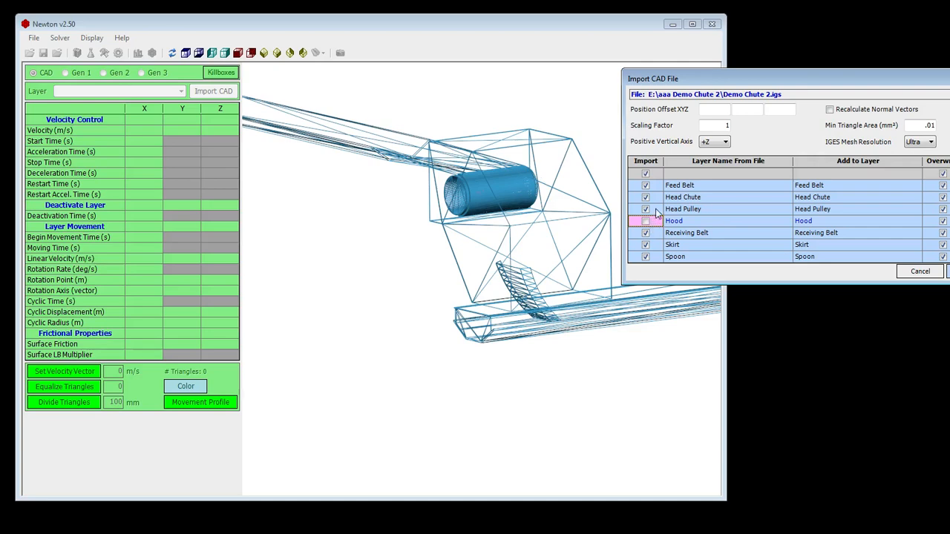
click(645, 174)
click(646, 173)
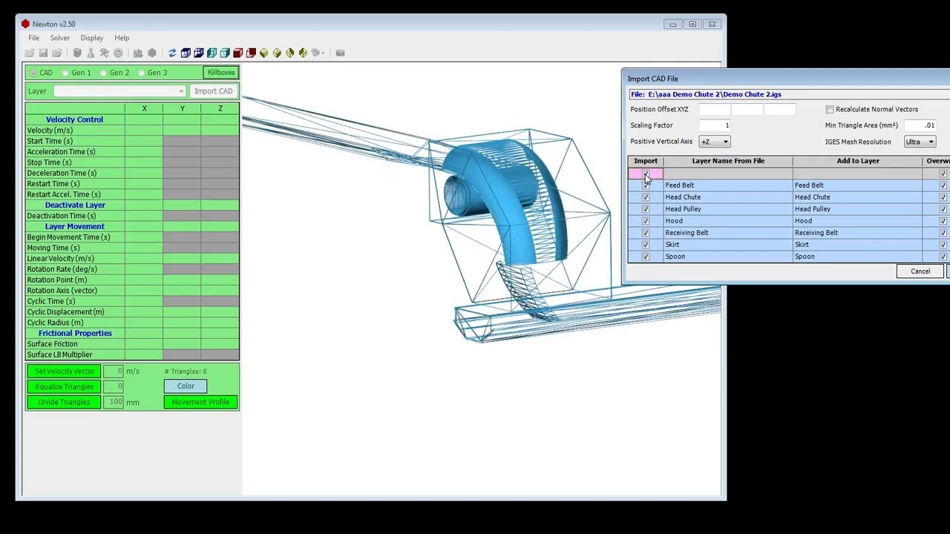
click(646, 174)
click(646, 174)
Highlight the file's layers from Feed Belt to Spoon one after another to identify their geometry in the model.
click(694, 187)
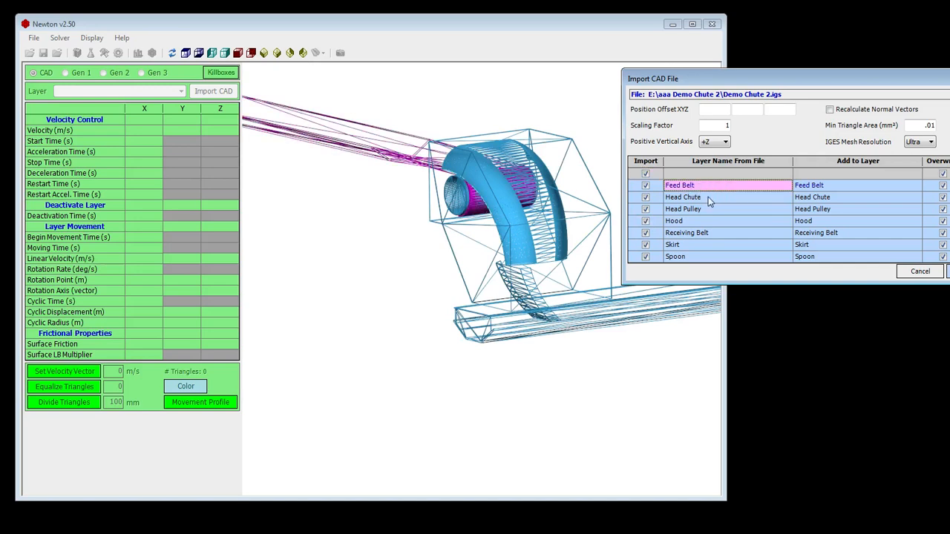
click(710, 196)
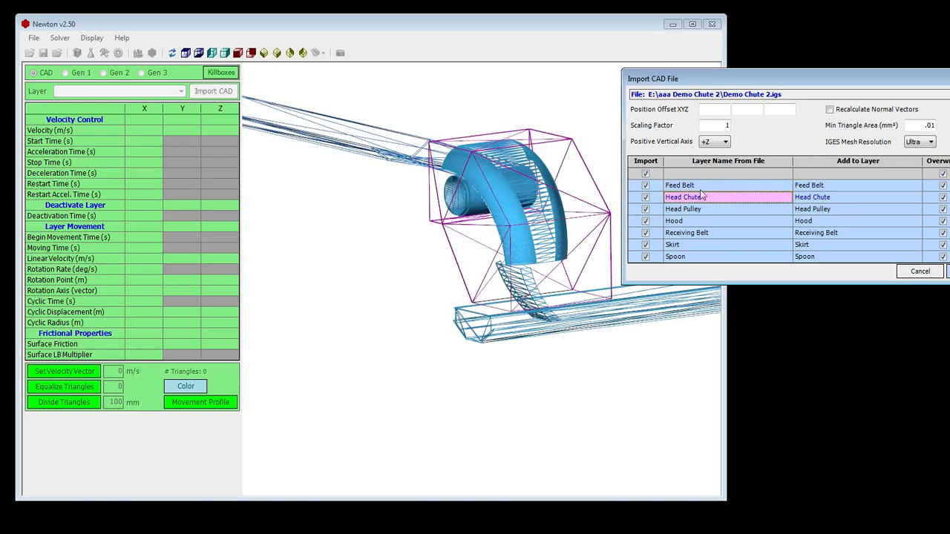
click(701, 186)
click(708, 197)
click(707, 208)
click(705, 220)
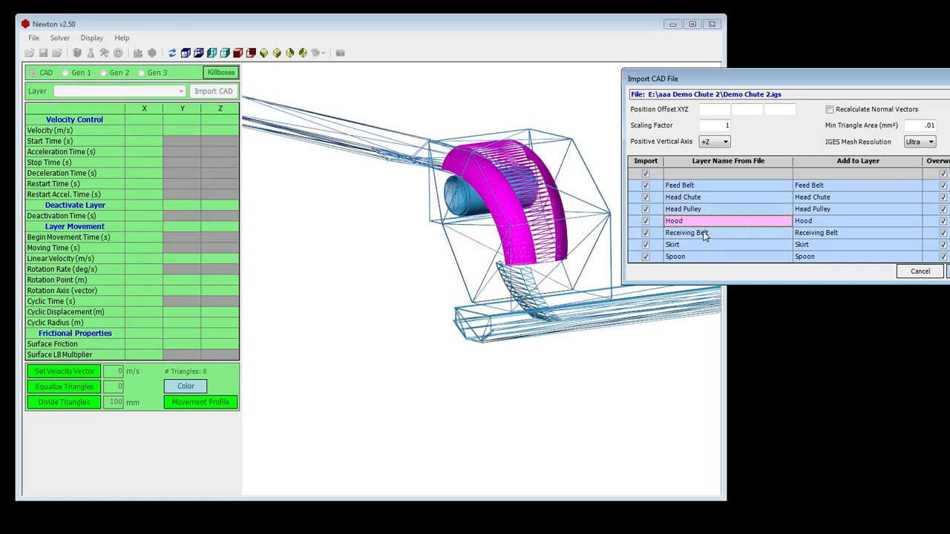
click(702, 233)
click(698, 245)
click(697, 257)
click(698, 246)
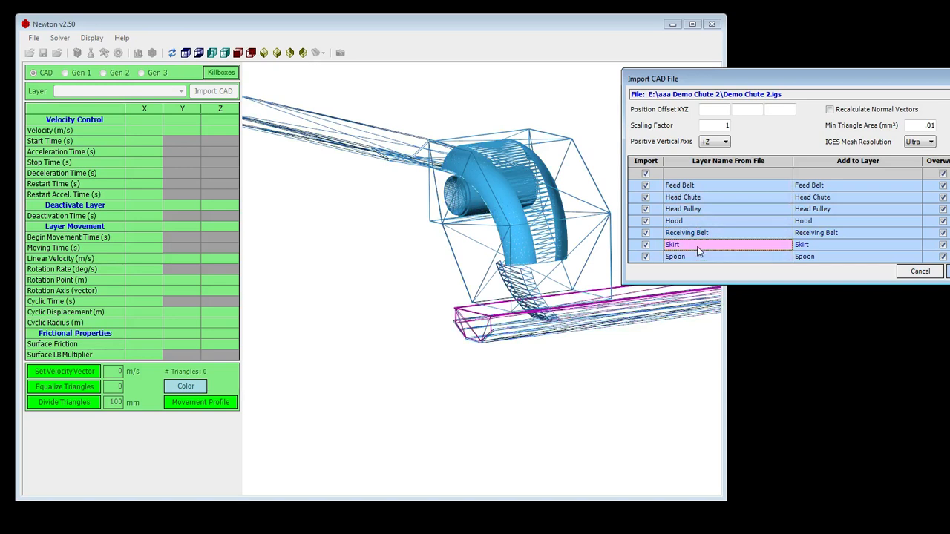
click(752, 210)
Review the target layer choices for Feed Belt and assign all imported layers to the Spoon layer.
click(848, 185)
click(847, 186)
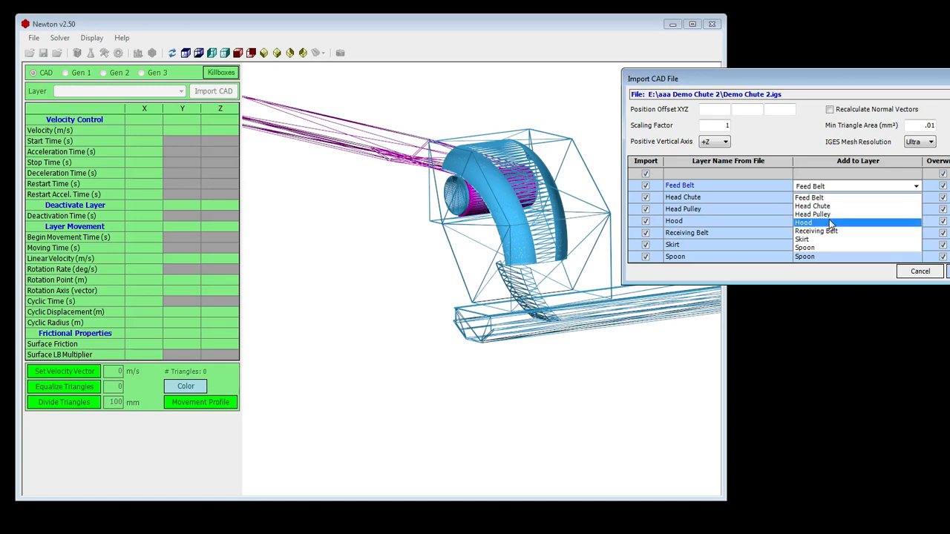
click(826, 199)
click(828, 173)
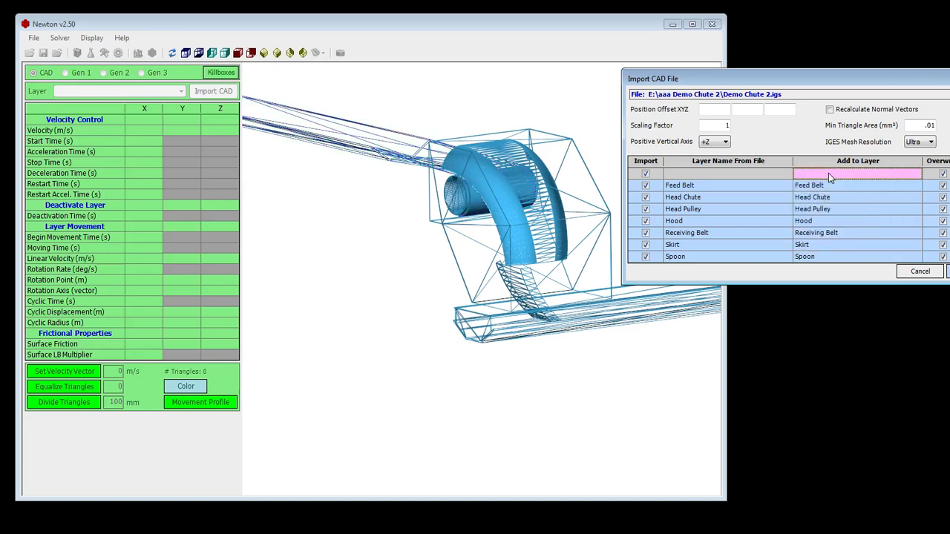
click(829, 173)
click(819, 239)
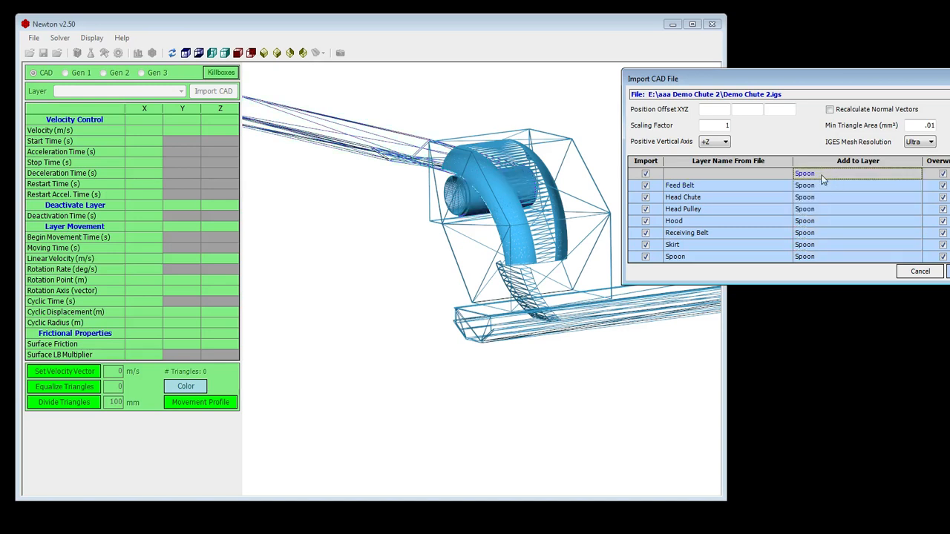
Rename the shared target layer to test and turn off overwriting for its layers.
click(824, 190)
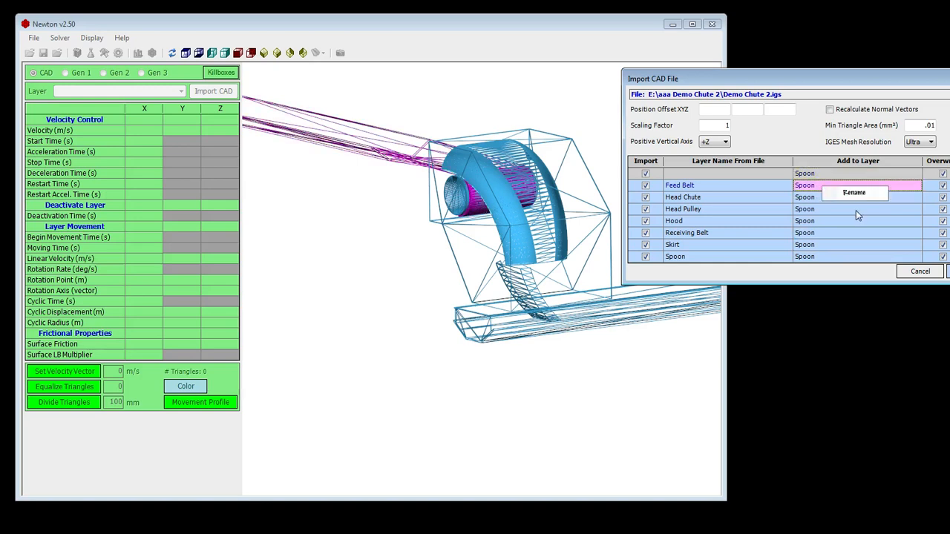
click(853, 194)
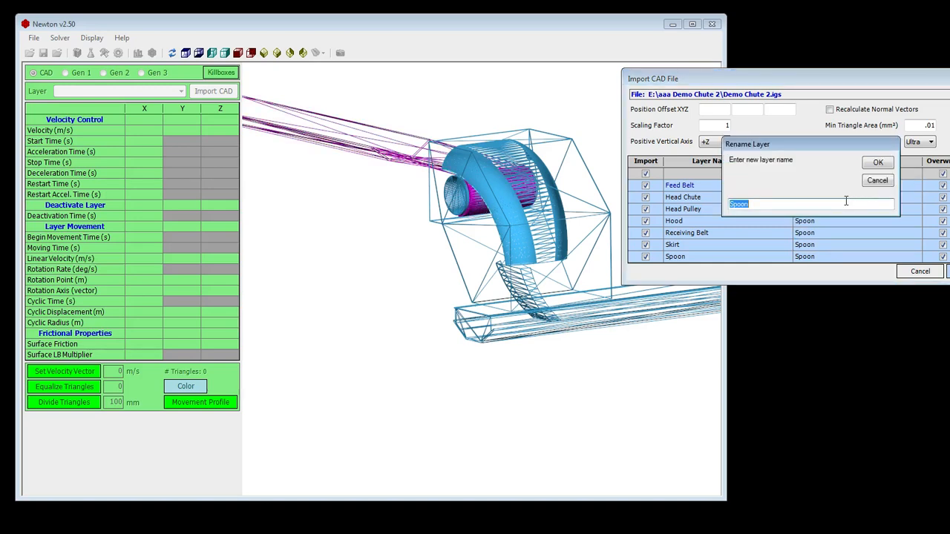
text(test)
key(Return)
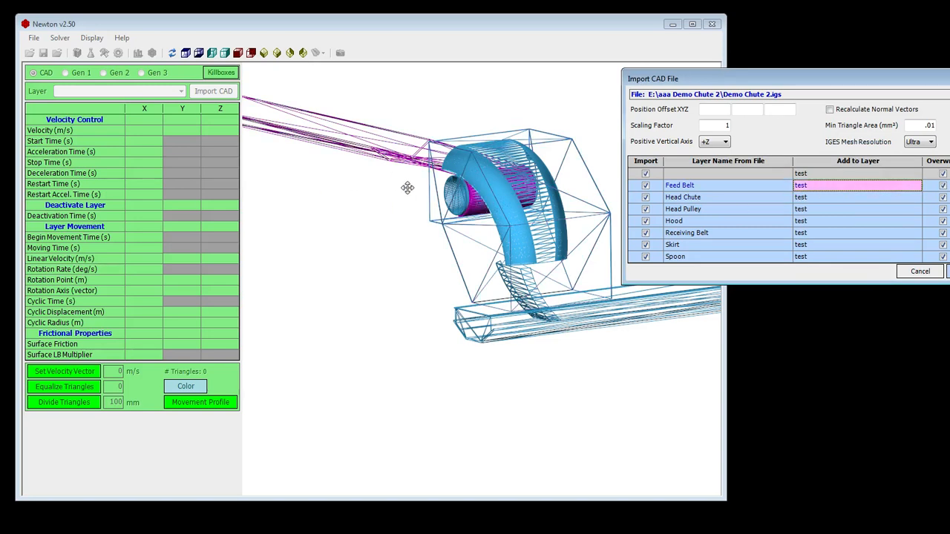
click(943, 187)
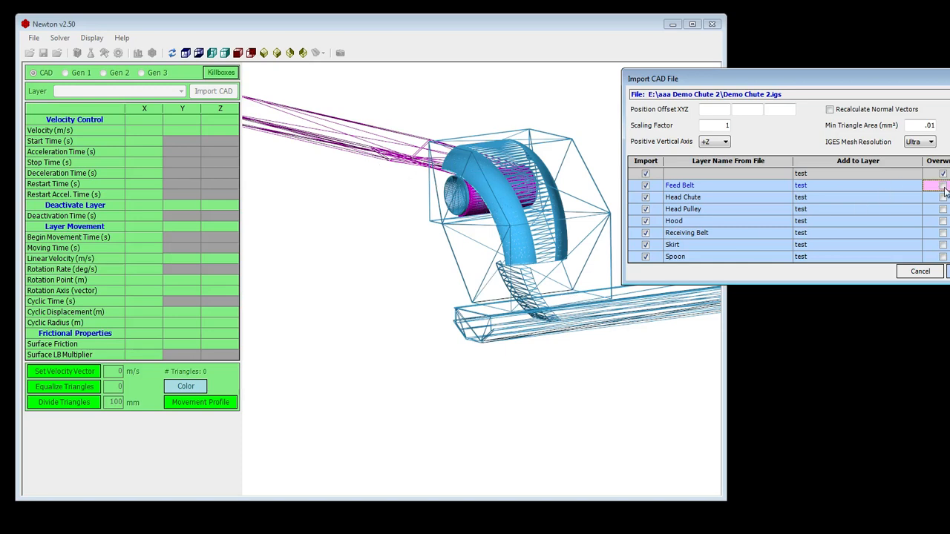
click(835, 190)
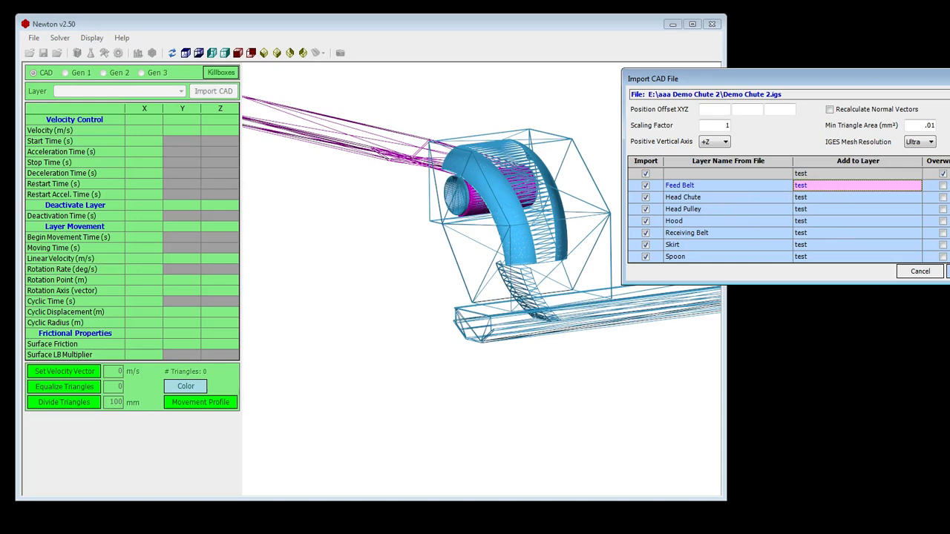
Check the listed layers and import all of the geometry into the single test layer.
click(727, 186)
click(728, 198)
click(728, 210)
click(728, 221)
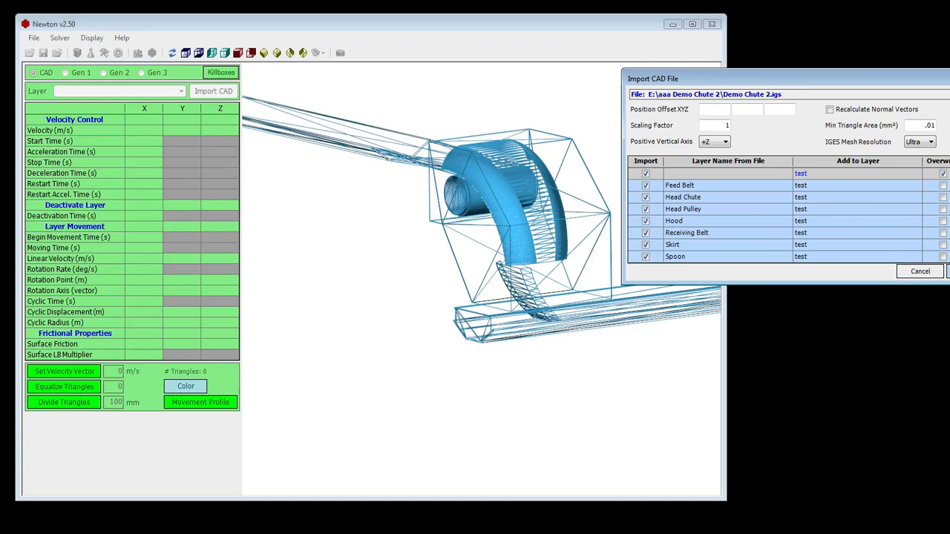
key(Return)
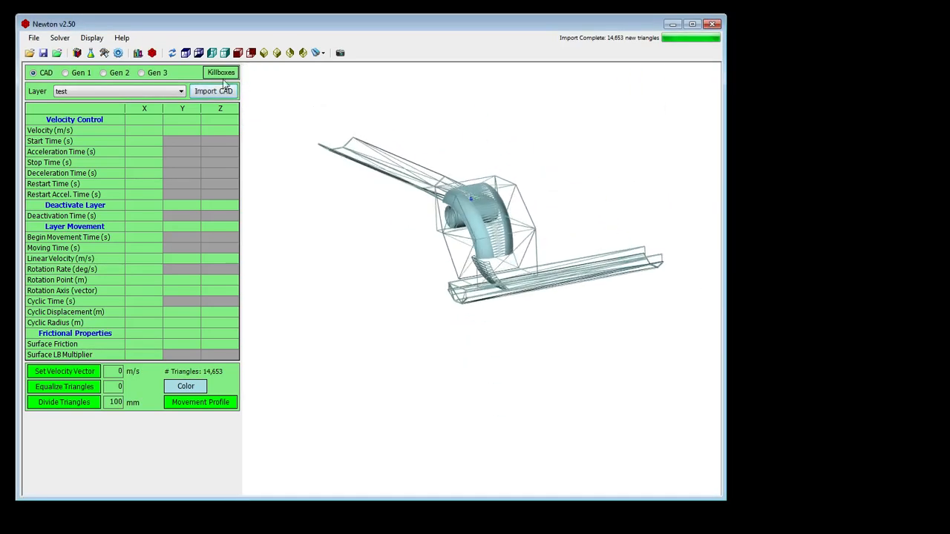
Start a new empty project, discarding the geometry imported into the test layer.
click(33, 37)
click(175, 72)
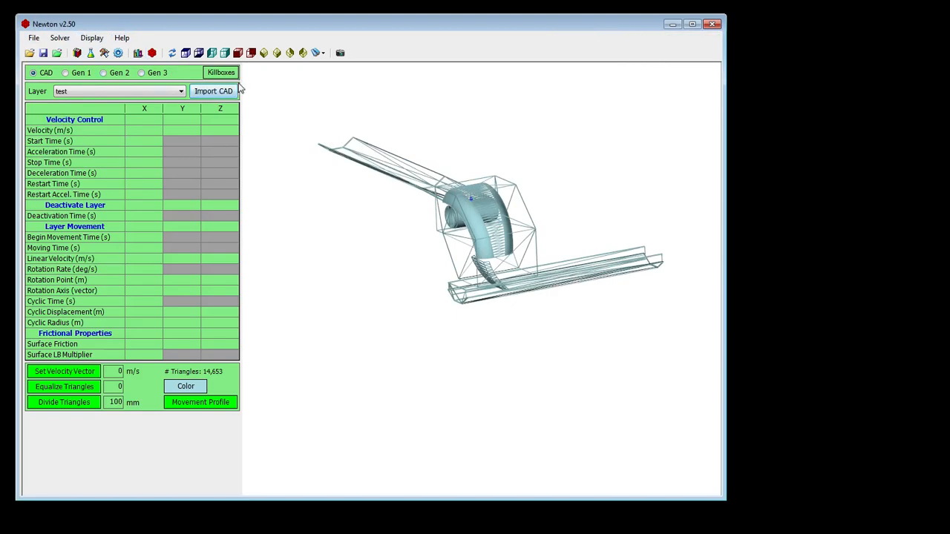
click(33, 37)
click(46, 46)
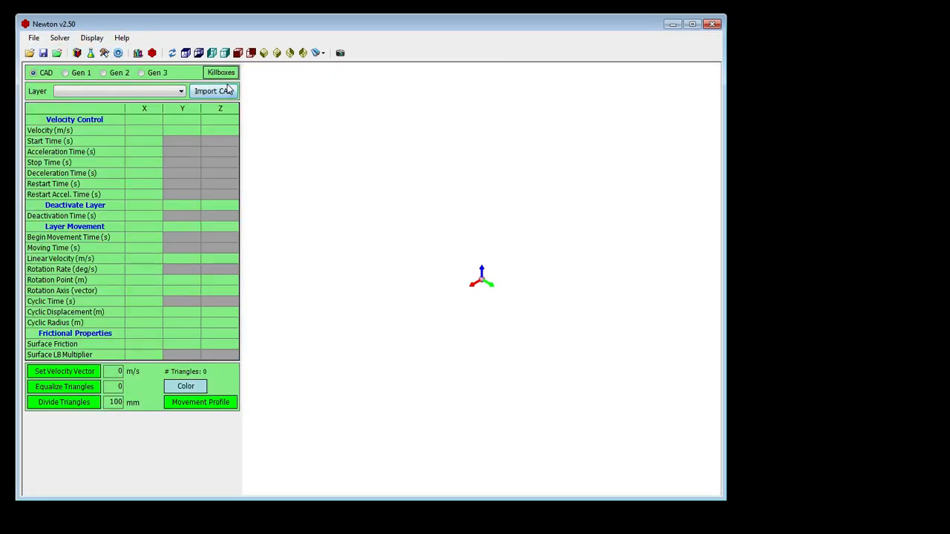
Import Demo Chute 2.igs again at Ultra mesh resolution, keeping each part on its own layer.
click(228, 90)
double_click(424, 175)
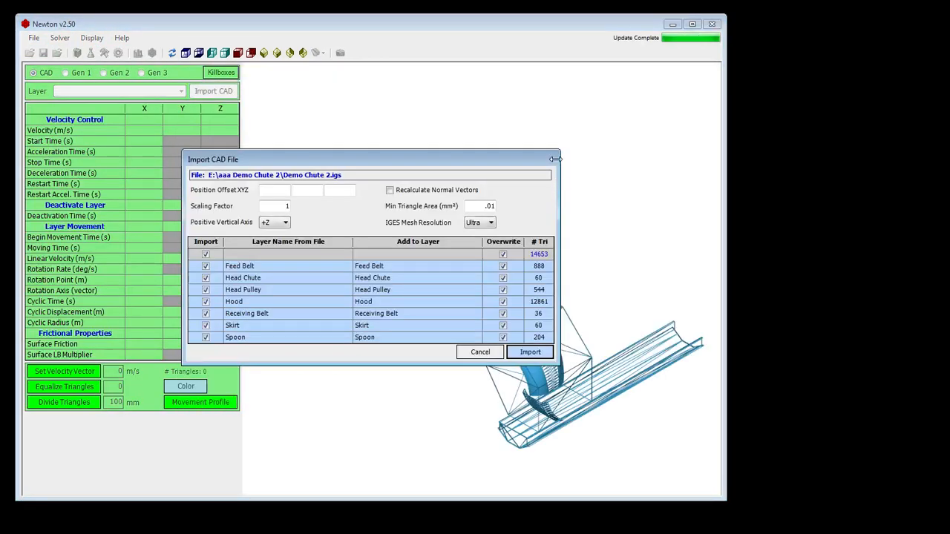
drag(549, 159, 874, 123)
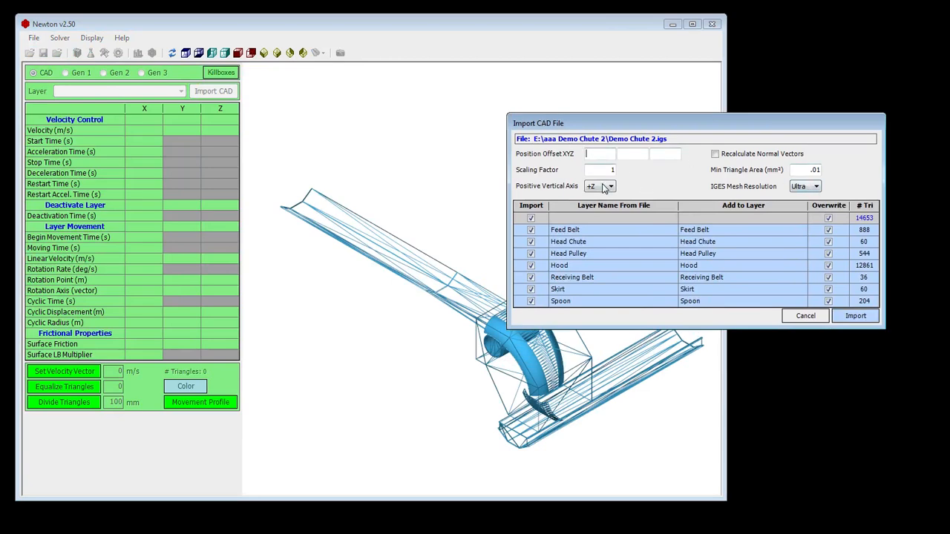
click(855, 317)
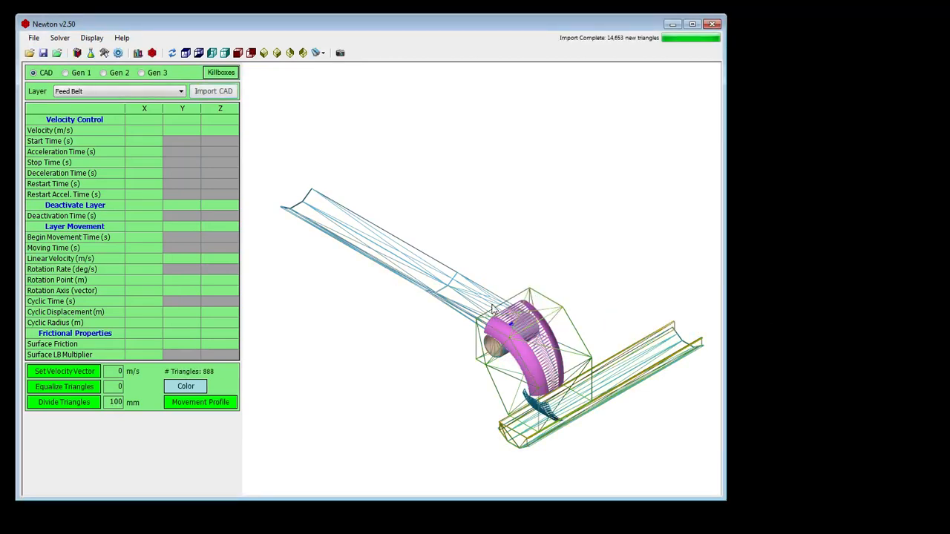
Examine the imported hood, head pulley, spoon and belt layers up close and from several sides.
right_drag(460, 245, 521, 284)
click(549, 305)
drag(450, 250, 487, 215)
scroll(486, 223, up, 3)
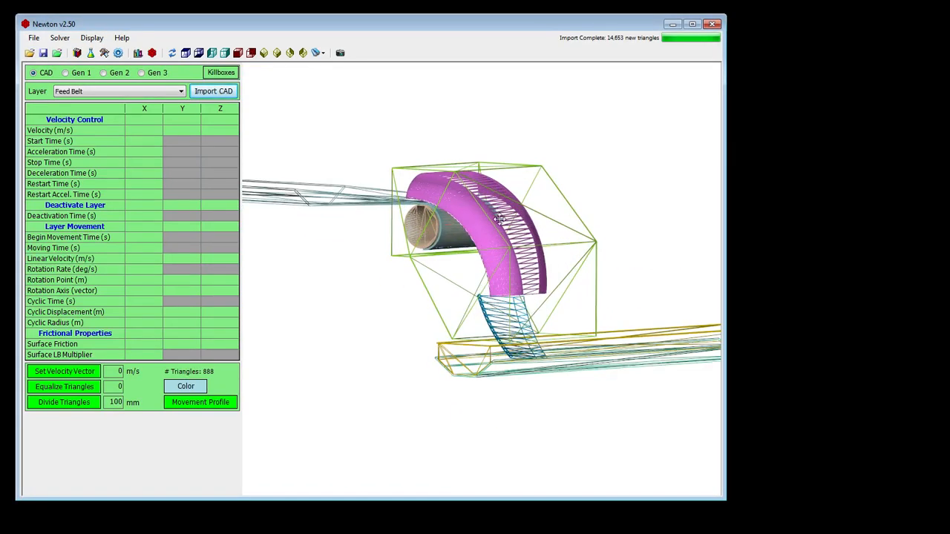
scroll(484, 202, up, 4)
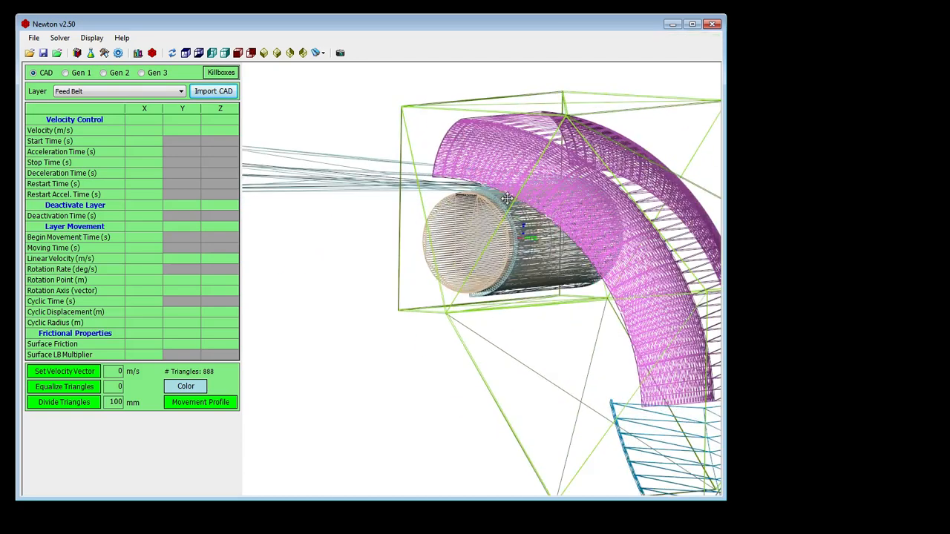
scroll(360, 194, down, 5)
scroll(361, 196, down, 4)
drag(361, 196, 301, 171)
scroll(302, 172, up, 4)
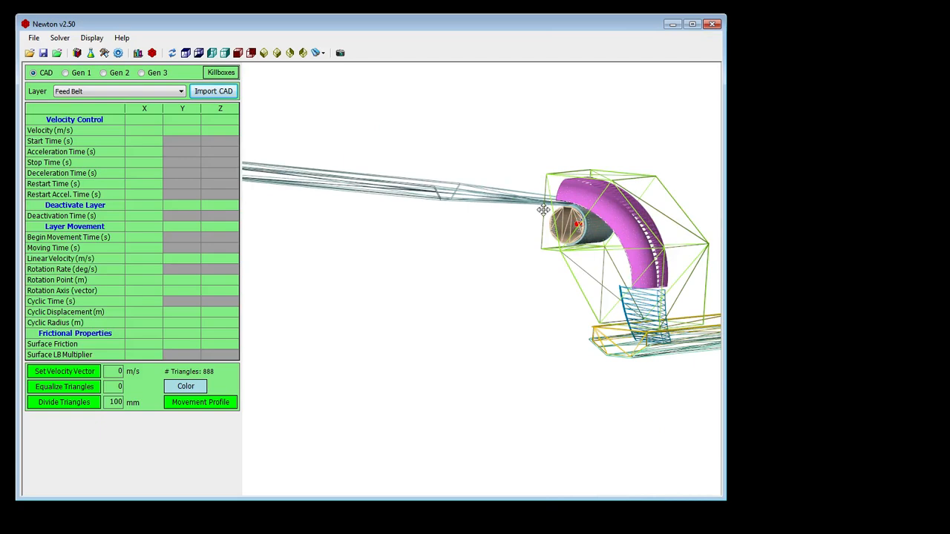
drag(494, 192, 607, 252)
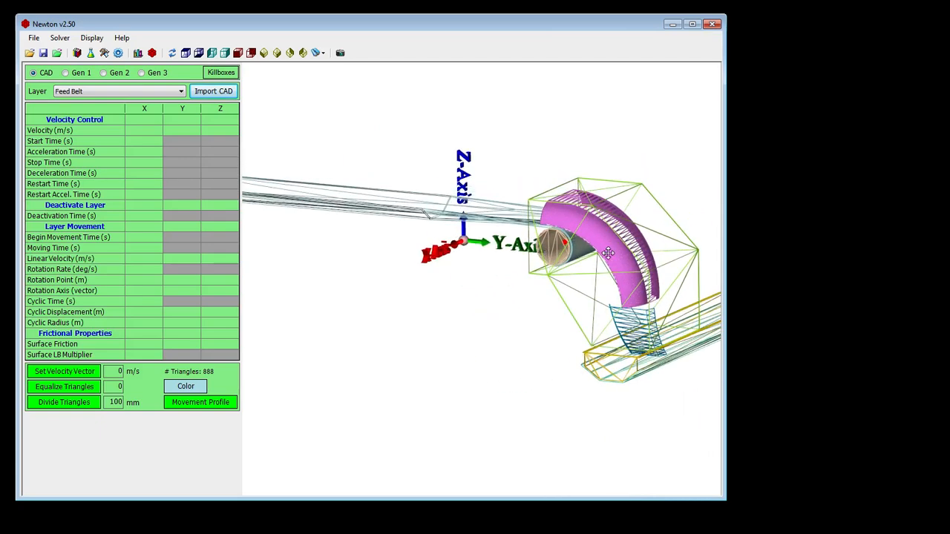
scroll(507, 203, up, 4)
middle_drag(507, 203, 294, 199)
scroll(295, 200, down, 2)
scroll(295, 200, up, 4)
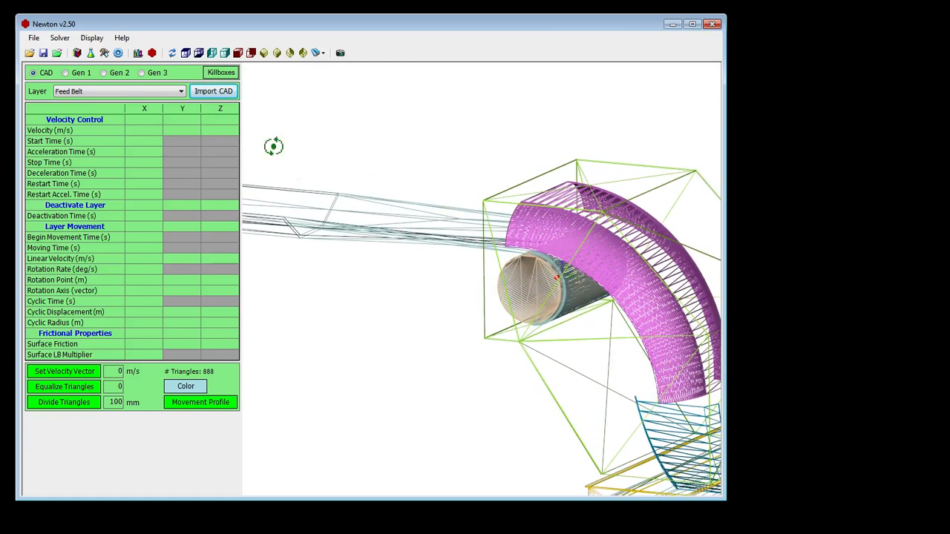
Show the Gen 2 inputs for the 3-Roll Belt configuration and display the chute geometry as solid surfaces.
click(111, 75)
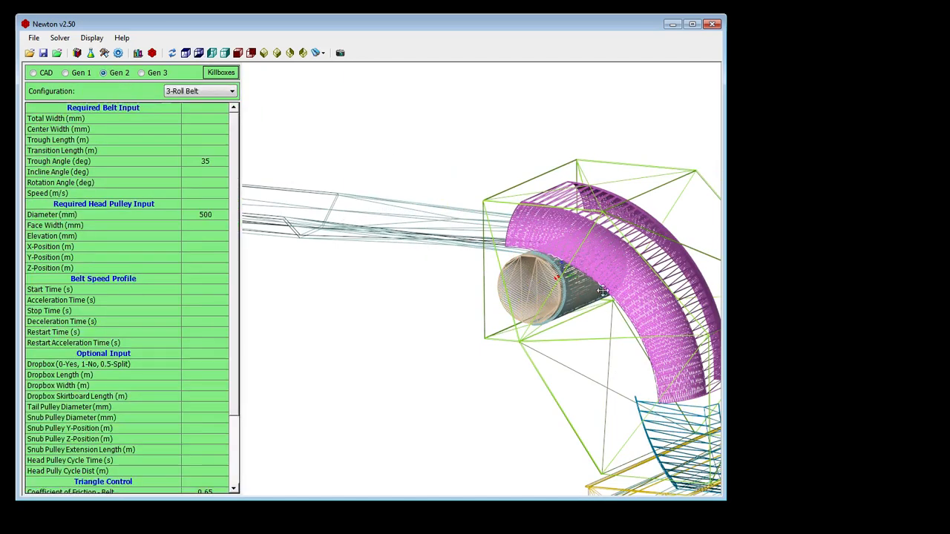
scroll(542, 221, down, 3)
drag(543, 221, 641, 308)
scroll(577, 219, up, 3)
right_click(522, 214)
click(552, 350)
scroll(532, 202, up, 3)
drag(395, 162, 605, 268)
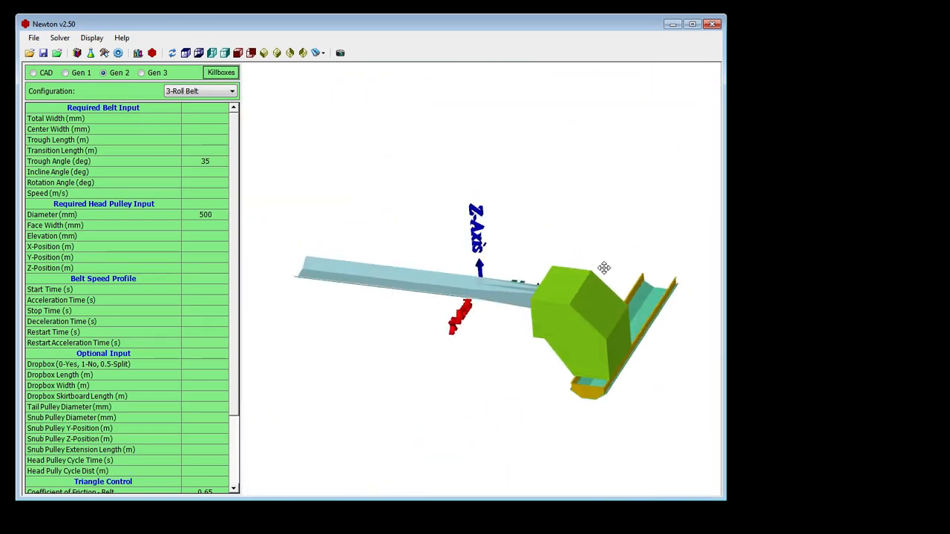
Set the Gen 2 belt's total width to 1200 mm and inspect the generated belt beside the chute.
click(200, 117)
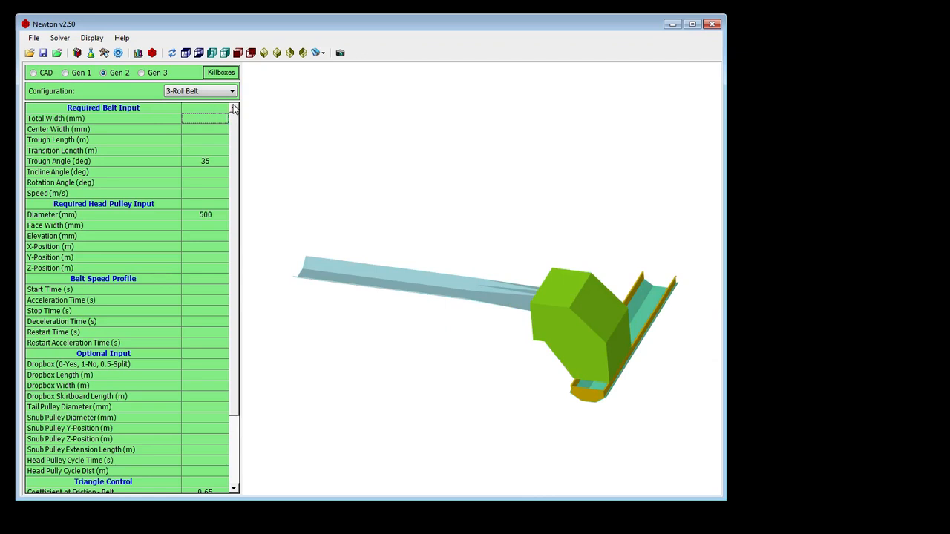
drag(369, 143, 642, 296)
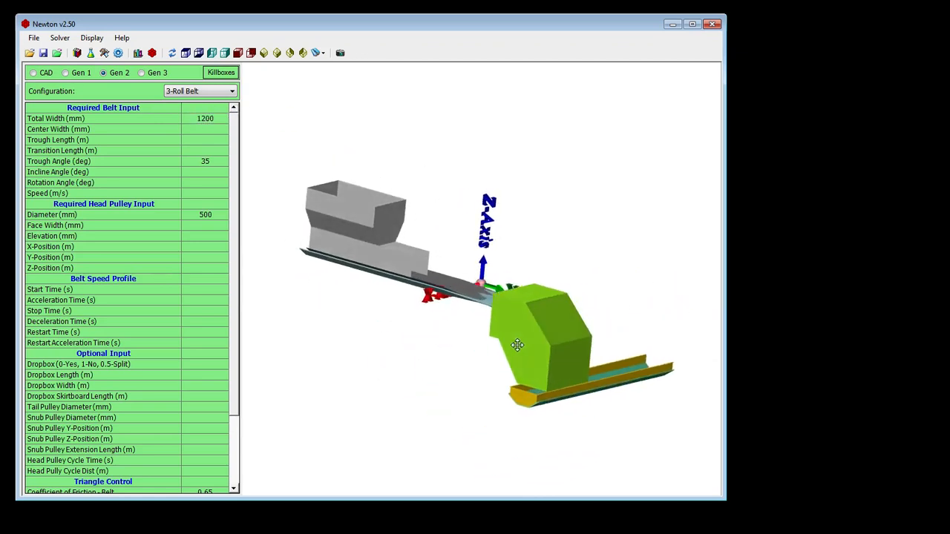
scroll(642, 296, up, 3)
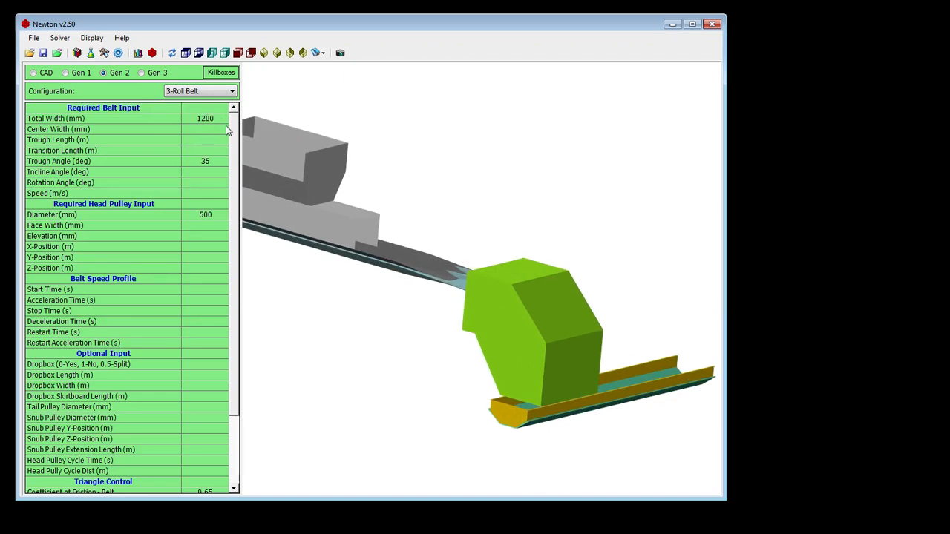
Display the geometry surfaces as wireframe and compare the generated and imported head pulleys up close from the side.
drag(507, 297, 490, 201)
right_click(520, 229)
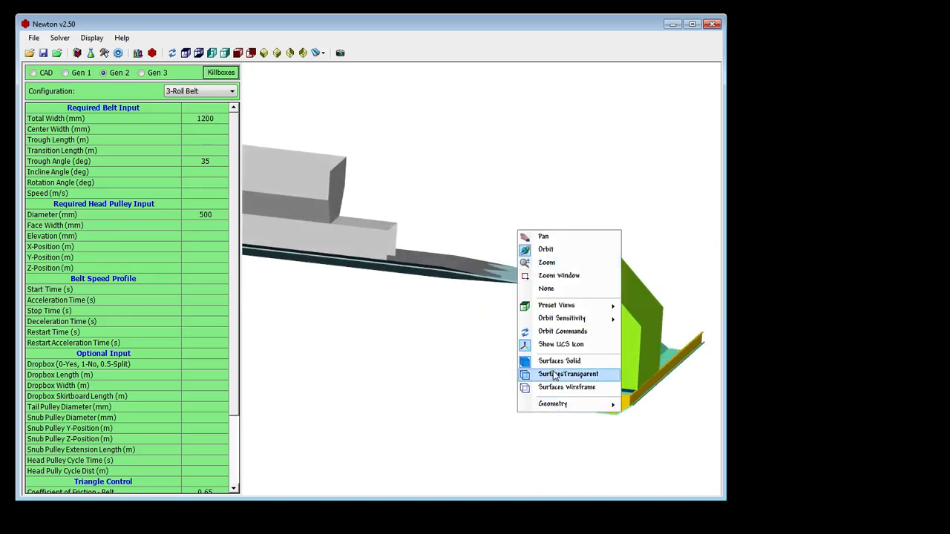
click(564, 388)
drag(535, 252, 499, 231)
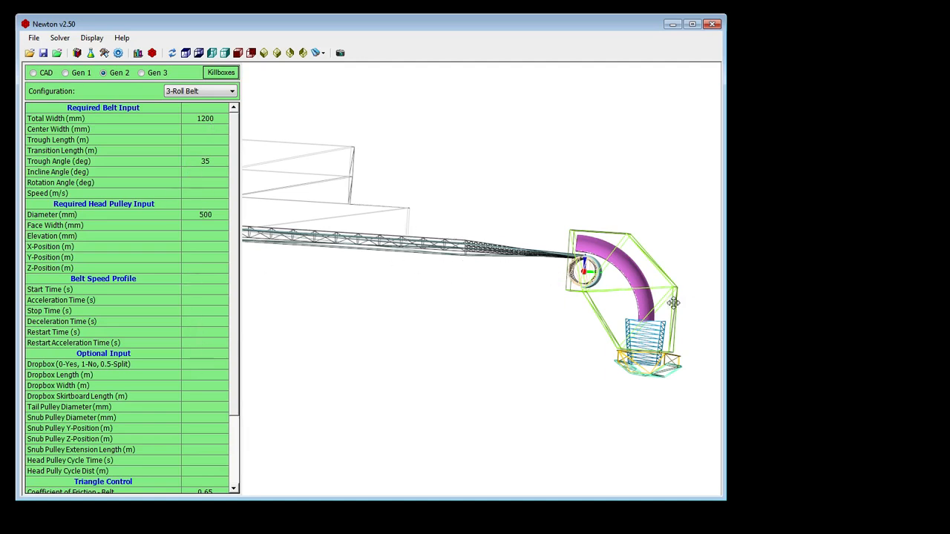
drag(674, 303, 409, 212)
scroll(520, 290, down, 3)
scroll(475, 279, up, 4)
scroll(450, 271, up, 1)
click(226, 54)
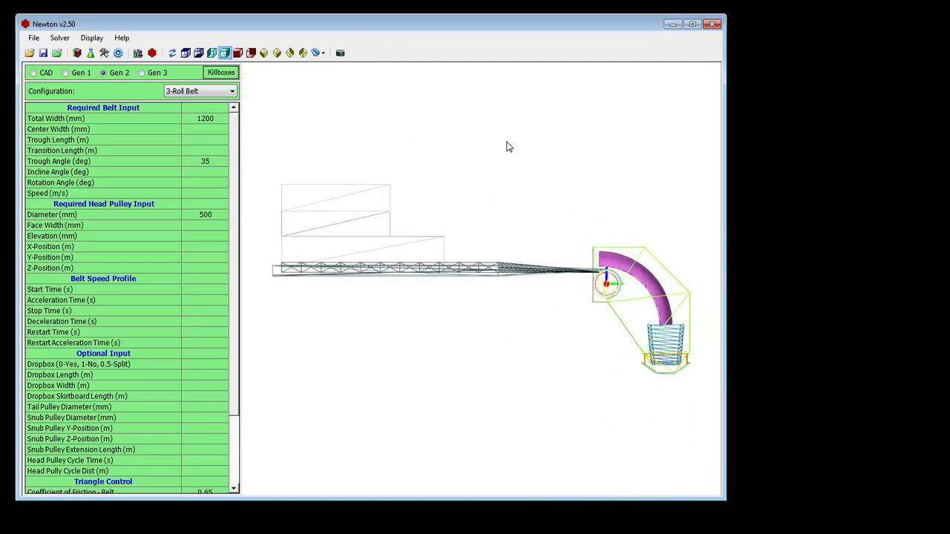
scroll(604, 260, up, 6)
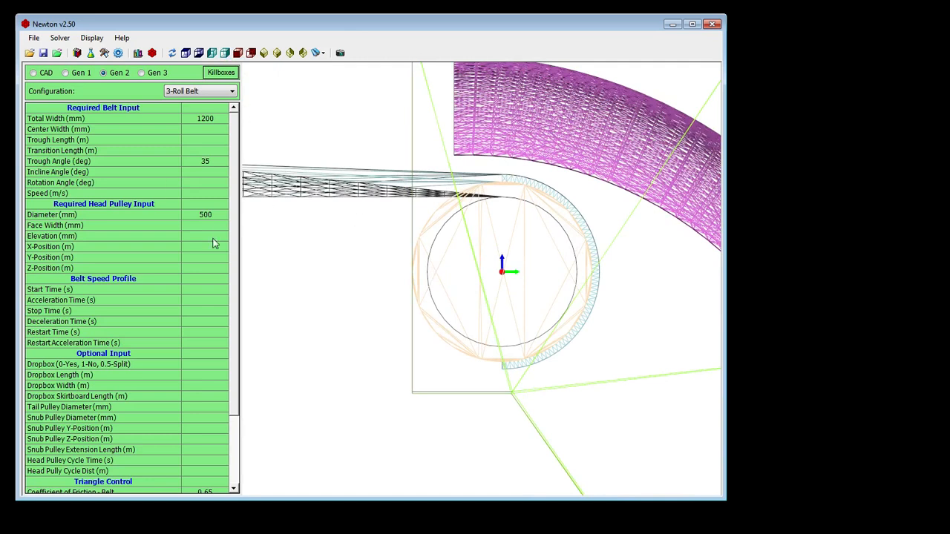
Set the Gen 2 head pulley diameter to 650 mm and check it against the imported pulley.
click(209, 217)
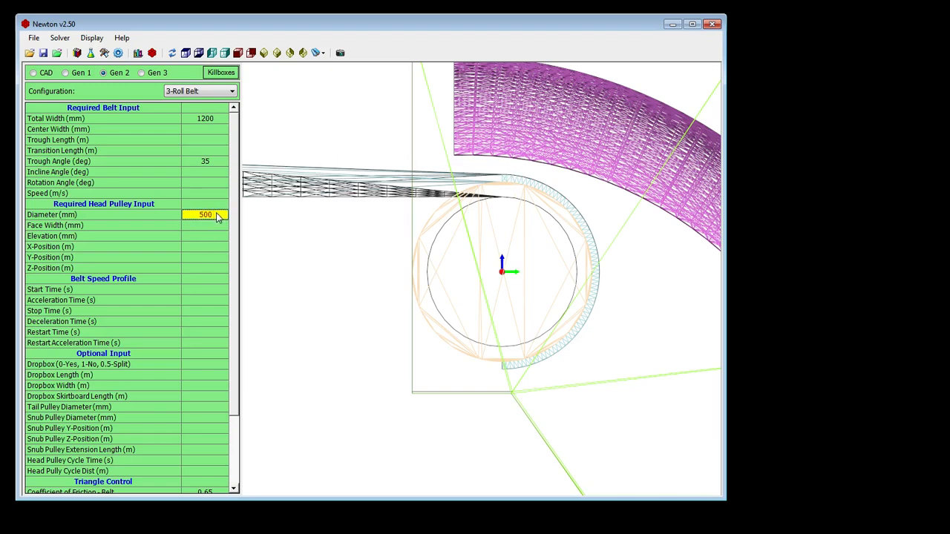
text(650)
key(Return)
scroll(526, 198, up, 2)
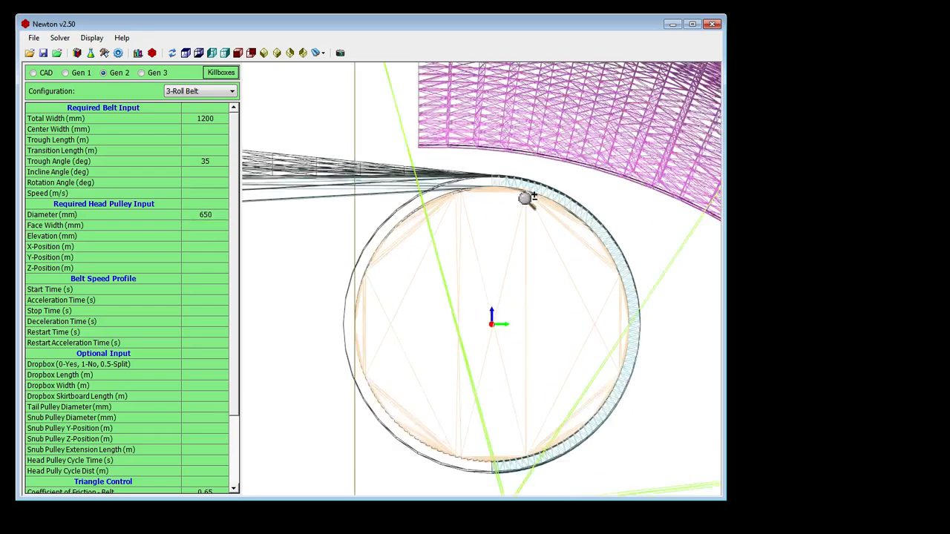
scroll(526, 198, up, 1)
Inspect the feed belt's transition zone from the side and set the Gen 2 transition length to 2.4 m.
click(225, 53)
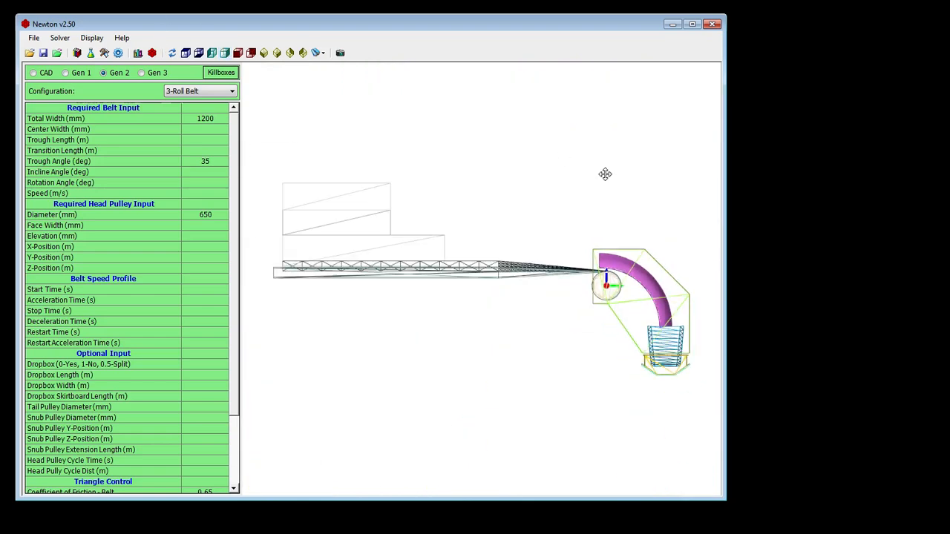
scroll(545, 269, up, 2)
scroll(458, 267, up, 2)
scroll(435, 235, up, 2)
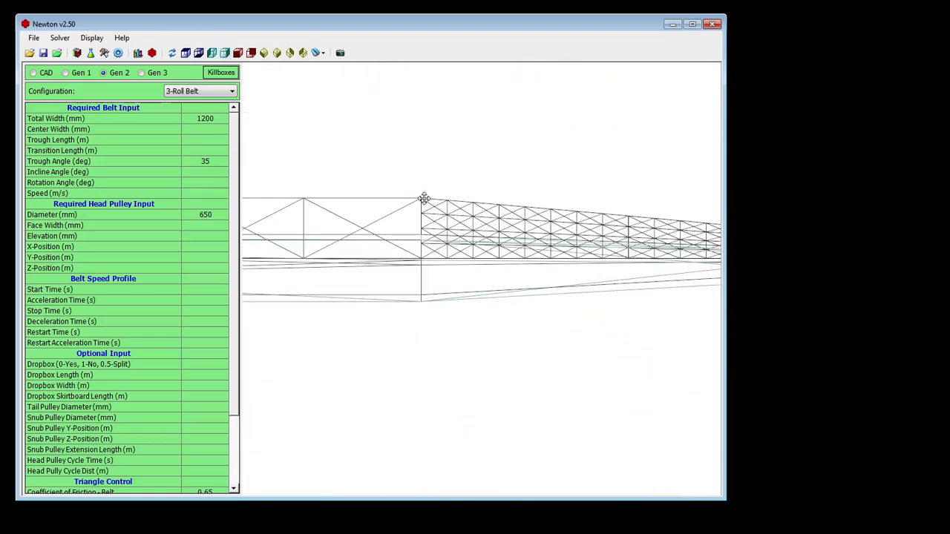
scroll(409, 235, down, 2)
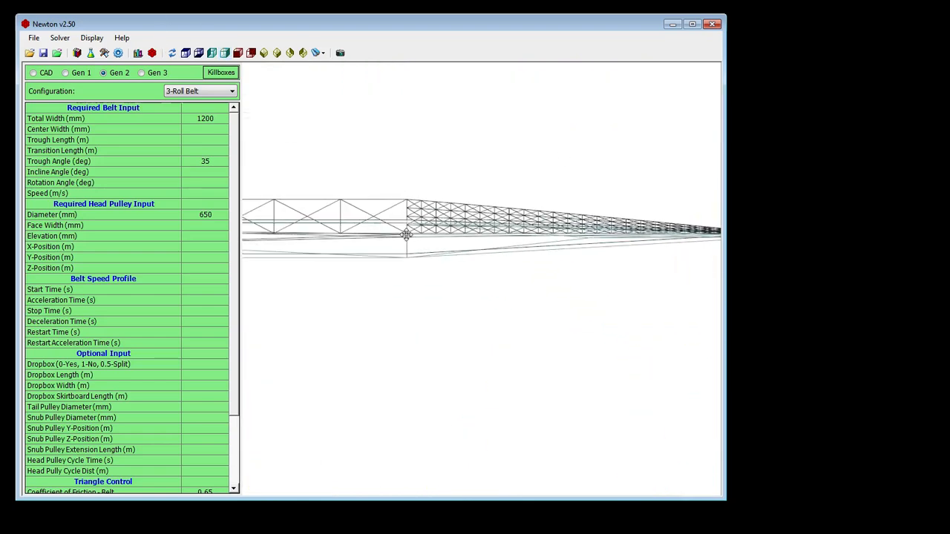
click(213, 151)
text(2.4)
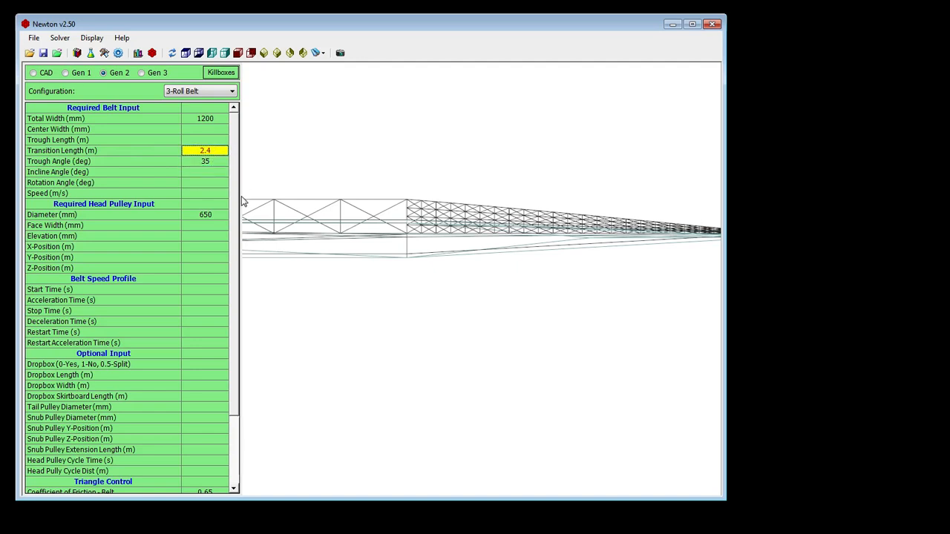
key(Down)
key(Down)
key(Down)
key(Up)
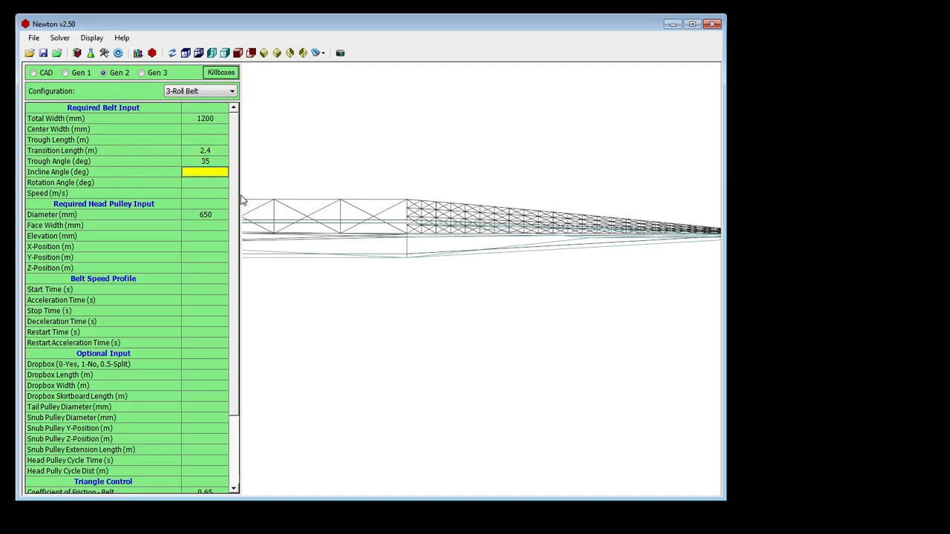
key(Down)
key(Down)
key(Down)
key(Down)
key(Down)
Adjust the Gen 2 head pulley elevation to 135 mm to line the generated belt up with the imported feed belt.
right_click(421, 255)
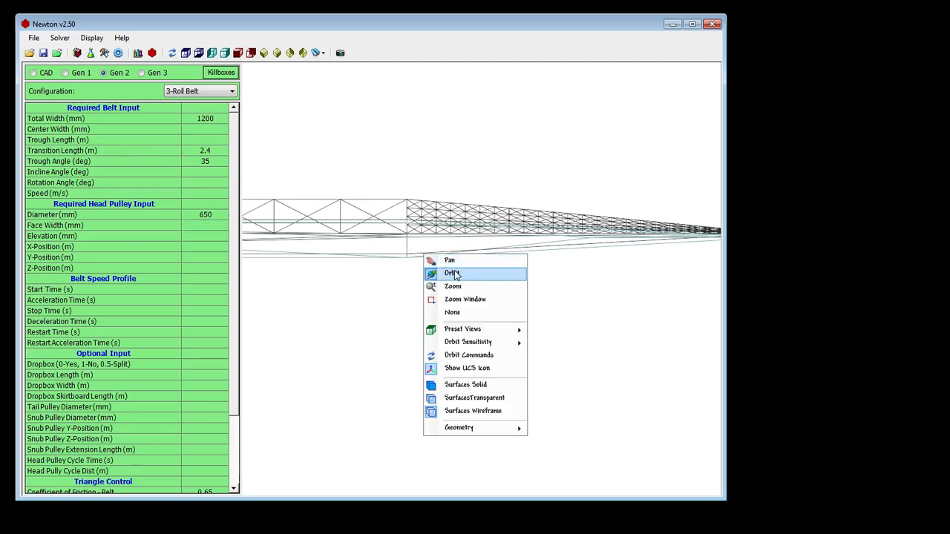
click(452, 274)
drag(480, 267, 367, 228)
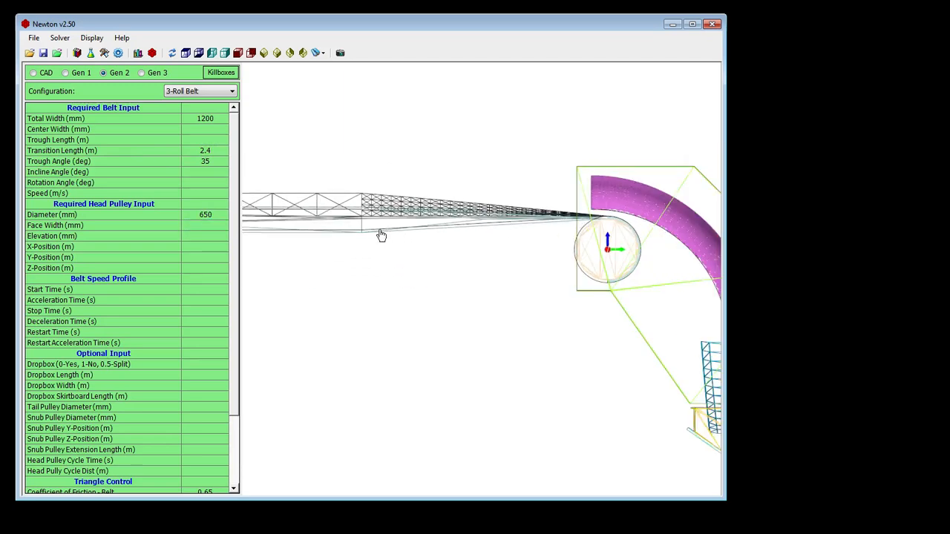
scroll(388, 220, up, 2)
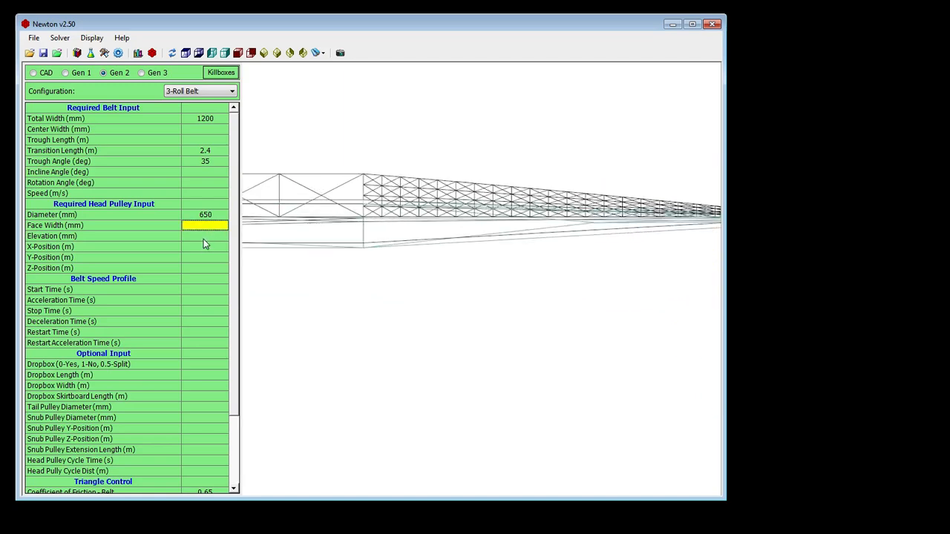
text(100)
key(Return)
text(1)
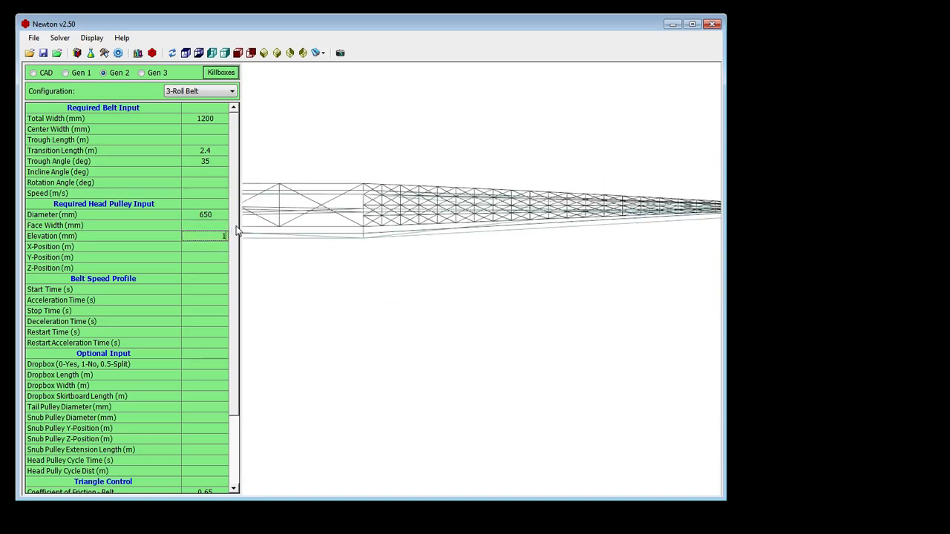
text(10)
key(Return)
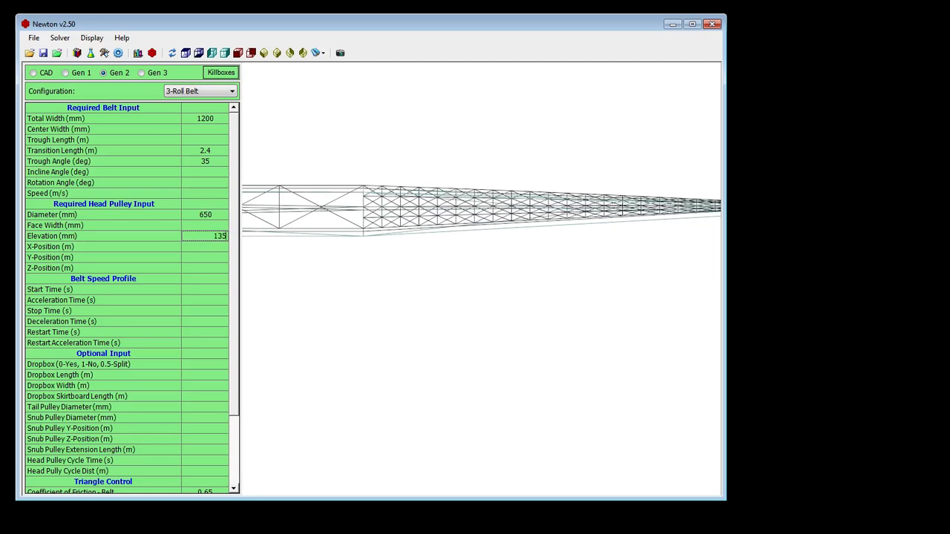
key(Return)
click(365, 220)
scroll(361, 191, up, 7)
scroll(383, 334, up, 2)
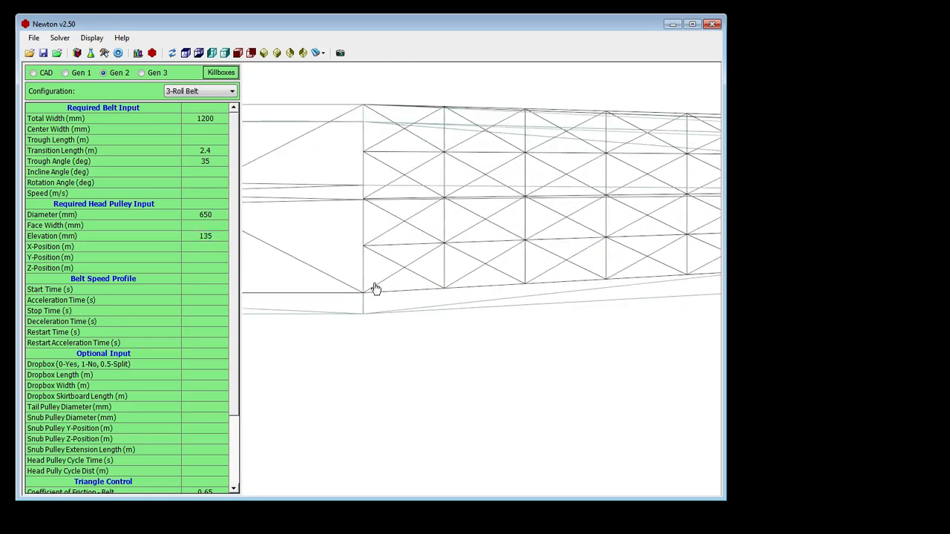
Display the geometry as solid surfaces and view the chute and overlapping feed belts at an angle.
scroll(361, 206, down, 5)
right_click(322, 97)
click(388, 229)
right_click(426, 181)
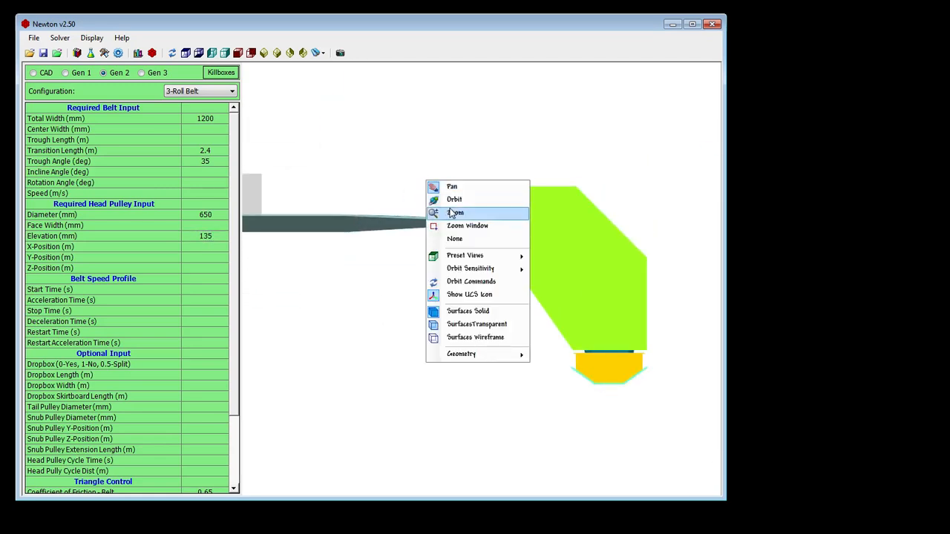
click(455, 200)
drag(464, 204, 252, 163)
Delete the imported Feed Belt layer from the CAD geometry.
click(41, 73)
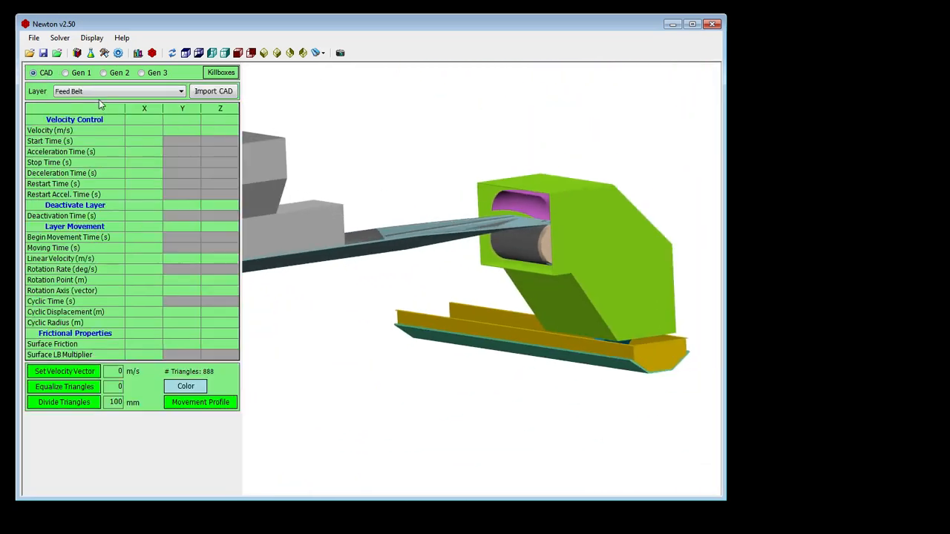
right_click(93, 96)
click(117, 112)
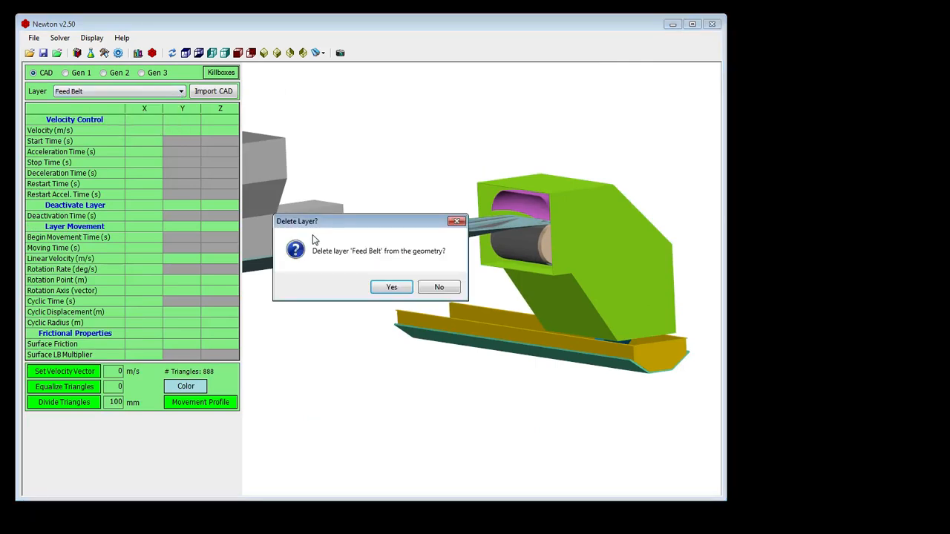
click(393, 288)
Delete the imported Head Pulley layer from the CAD geometry.
click(107, 89)
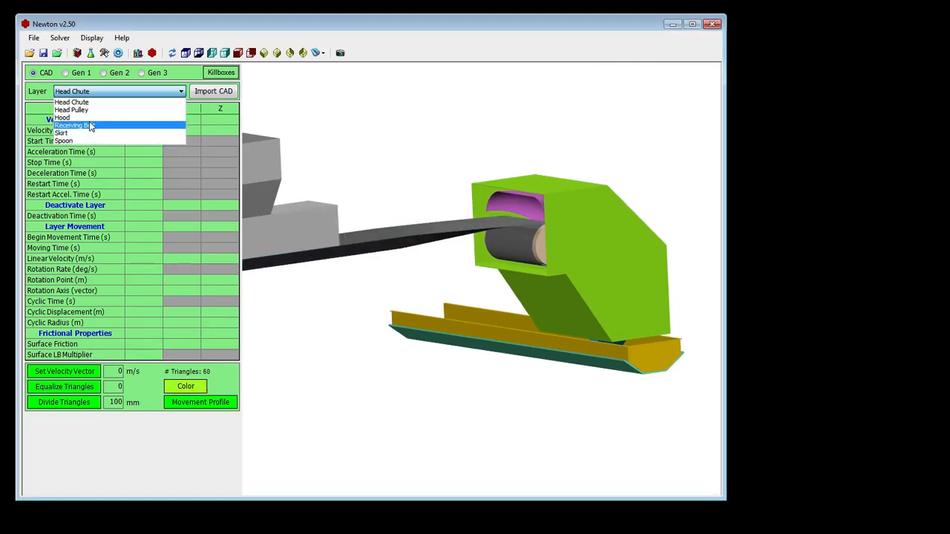
click(73, 110)
right_click(111, 89)
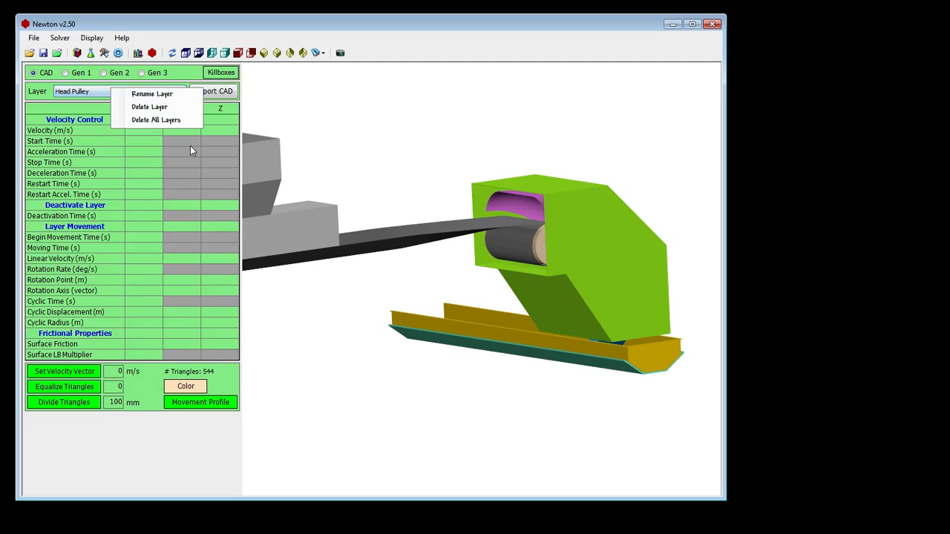
click(165, 108)
click(397, 291)
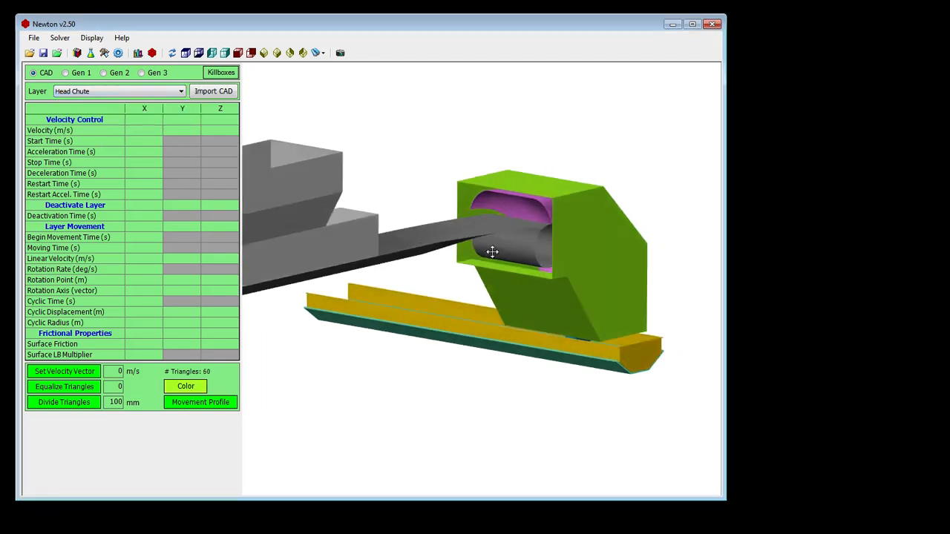
Return the surfaces to wireframe and view the remaining chute geometry with the generated feed belt.
drag(492, 250, 414, 174)
right_click(503, 197)
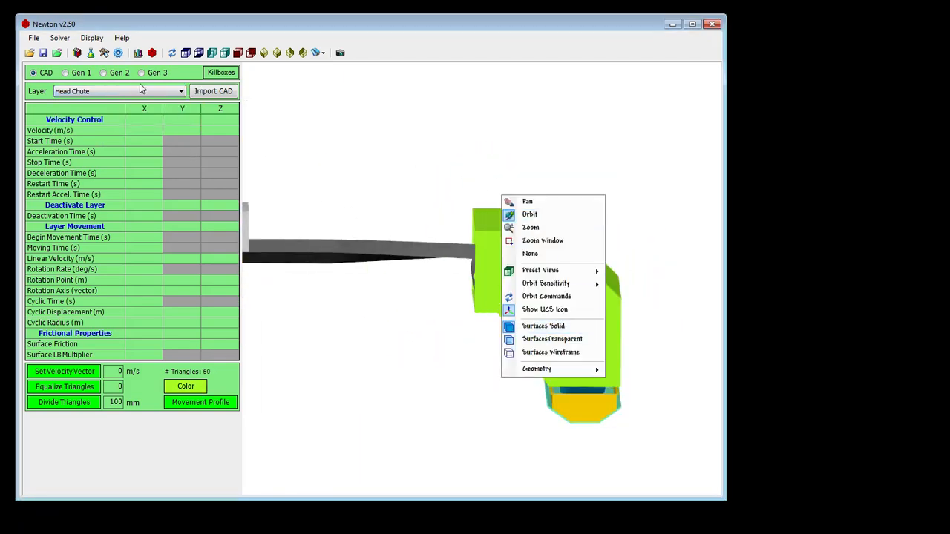
click(551, 353)
drag(539, 312, 403, 232)
scroll(526, 238, down, 3)
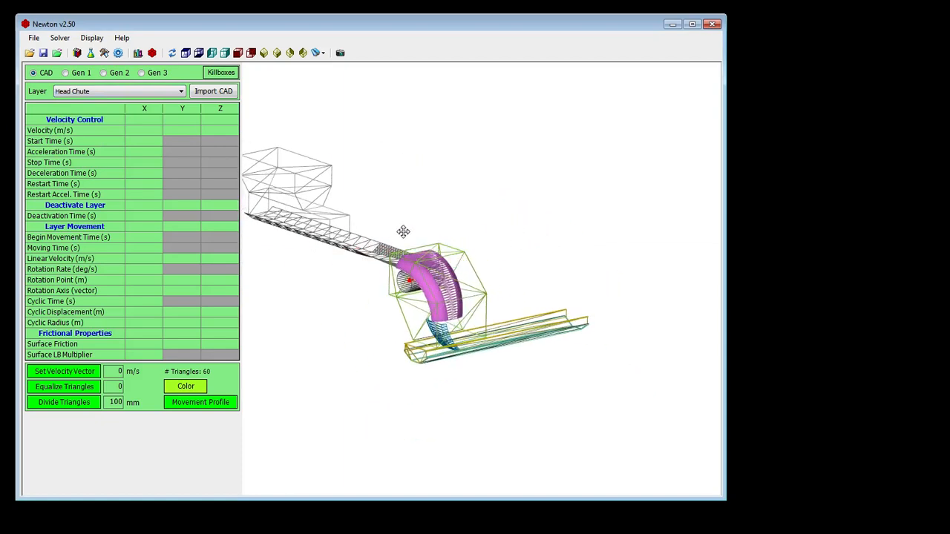
Set the Gen 2 belt speed to 3 m/s.
click(83, 74)
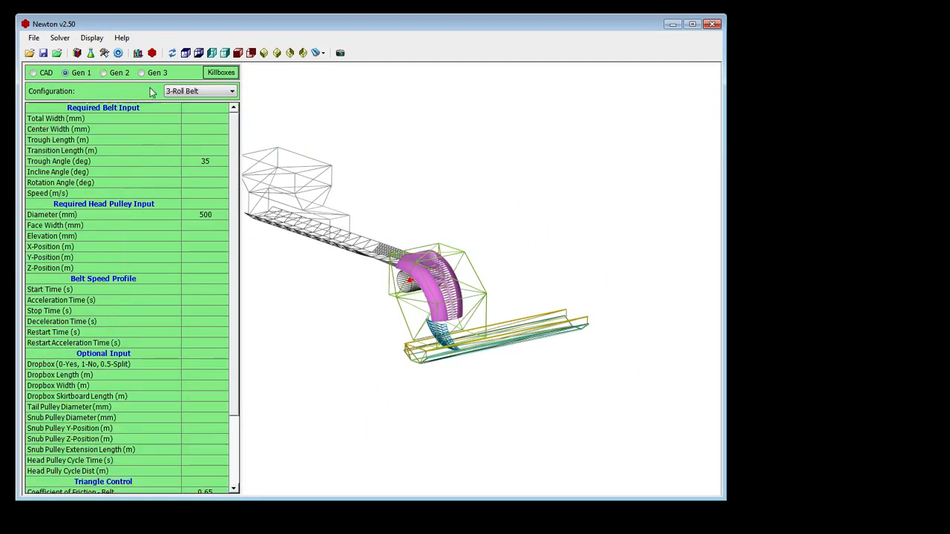
click(122, 75)
click(211, 192)
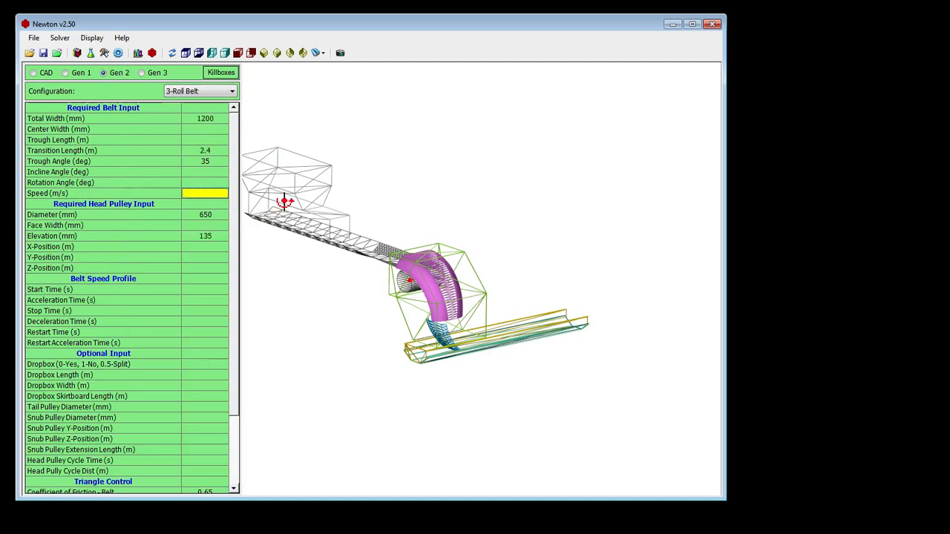
text(3)
key(Return)
Turn on the triangle velocity vectors for the geometry and view them along the feed belt.
scroll(361, 382, up, 5)
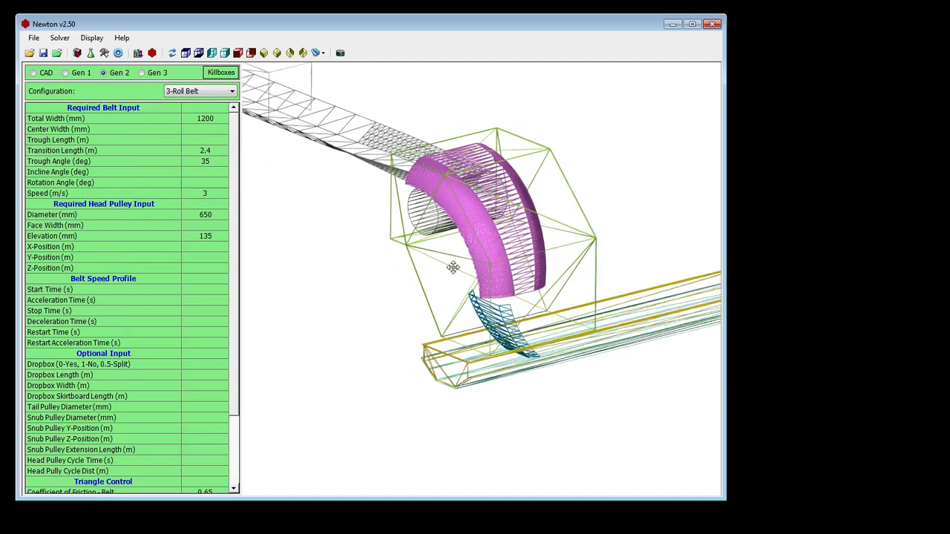
right_click(448, 111)
mouse_move(520, 283)
click(604, 297)
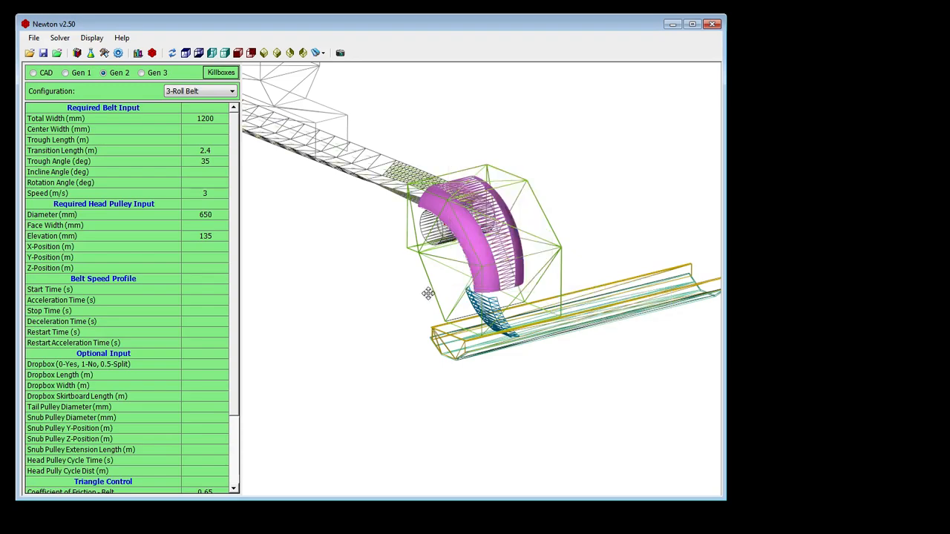
drag(424, 292, 455, 178)
drag(314, 199, 420, 193)
Examine the velocity vectors around the head pulley with transparent surfaces, and return the display to wireframe.
right_click(421, 193)
click(500, 339)
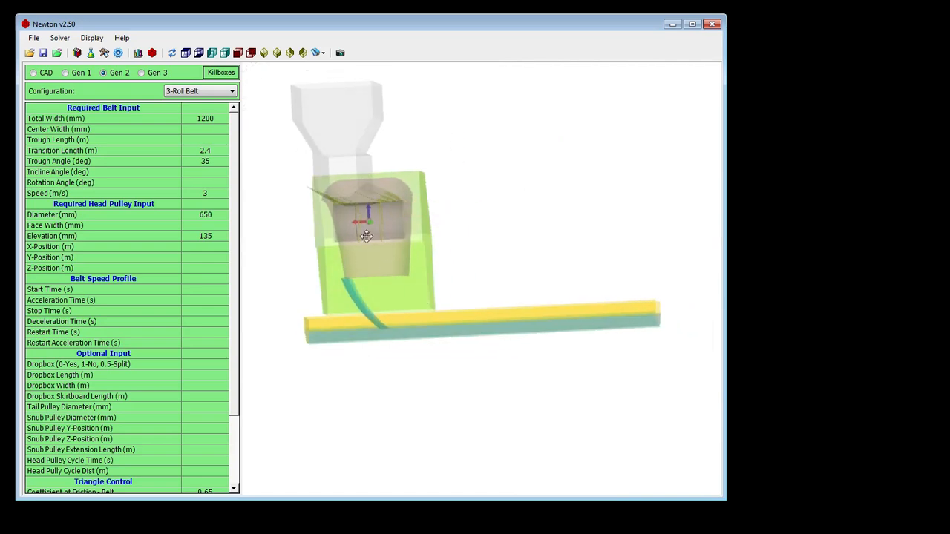
scroll(461, 174, up, 5)
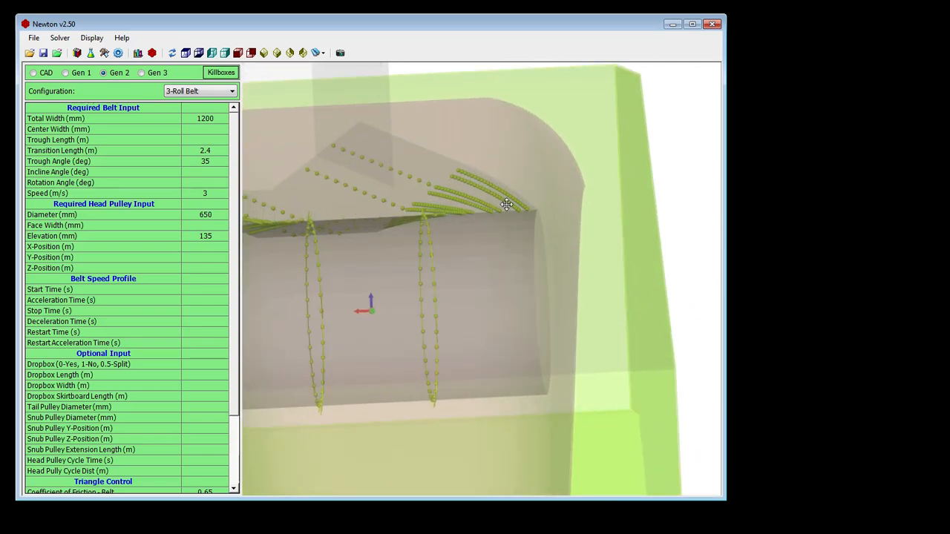
scroll(534, 223, down, 5)
drag(534, 223, 485, 252)
right_click(486, 253)
click(559, 412)
scroll(496, 418, up, 5)
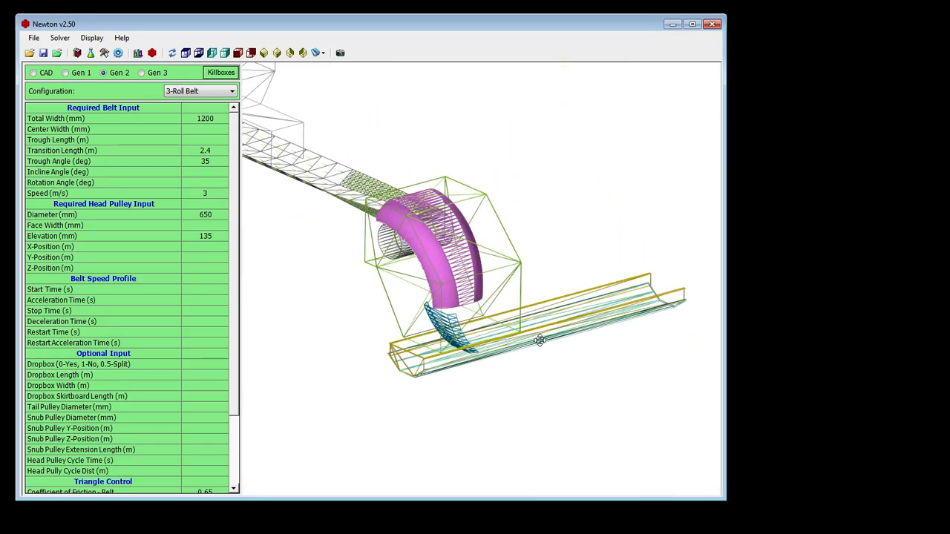
drag(496, 418, 334, 177)
Show the Gen 3 inputs for the 3-Roll Belt configuration and set the total width to 1200 mm.
click(157, 73)
click(232, 91)
click(236, 127)
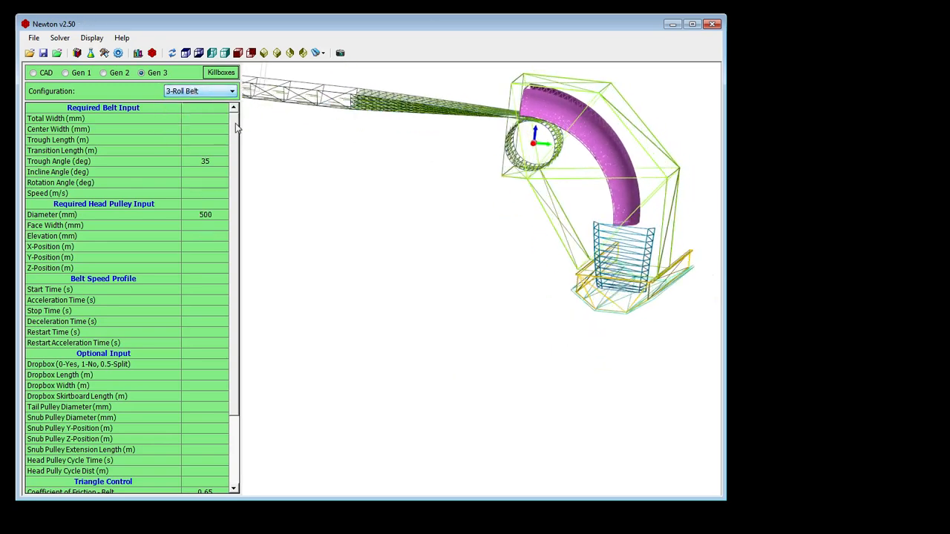
text(1100)
key(Return)
View the model from the top and turn off the geometry's triangle velocity vectors.
click(187, 53)
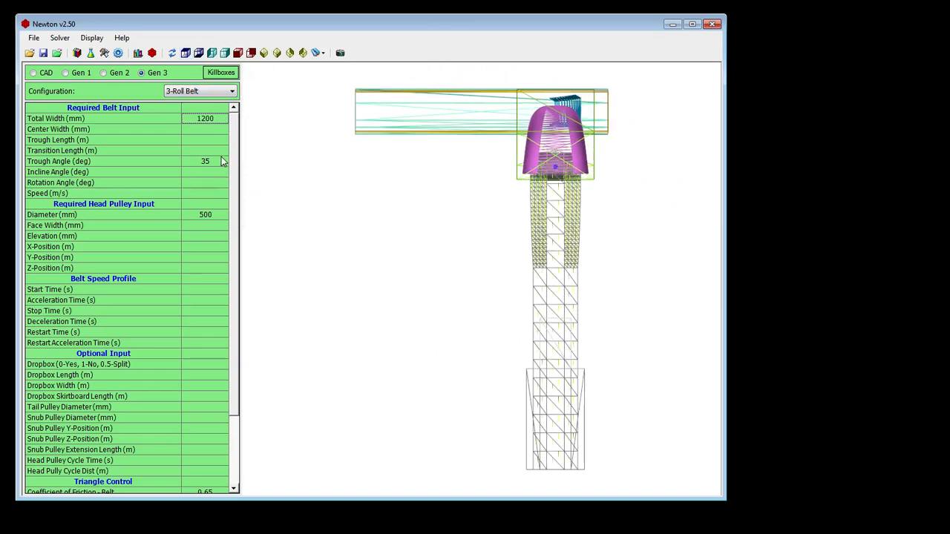
right_click(364, 152)
click(412, 324)
right_click(346, 228)
mouse_move(387, 403)
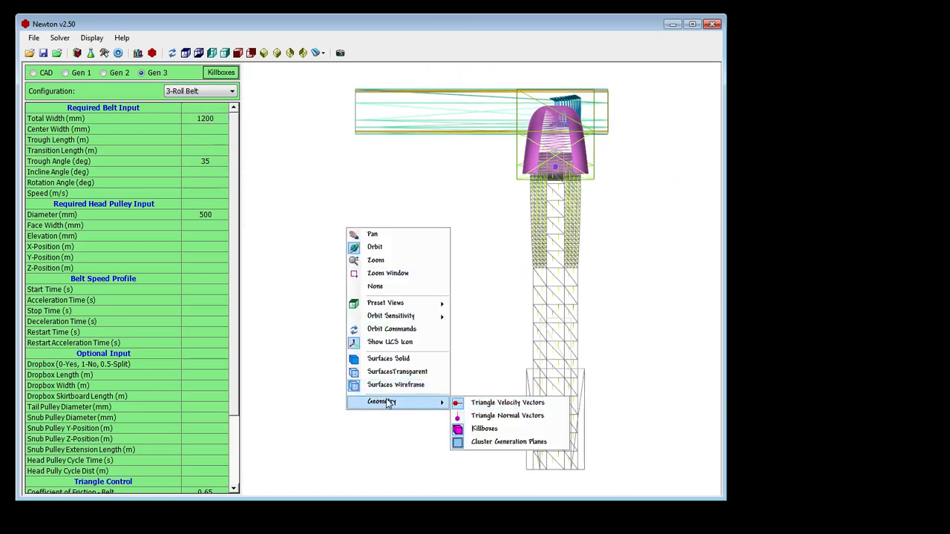
click(475, 404)
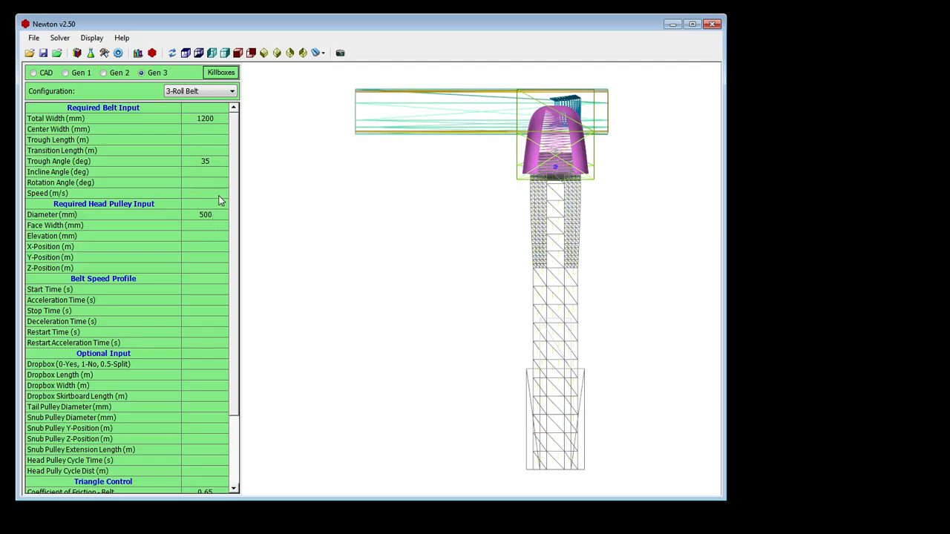
Set the Gen 3 belt's rotation angle to 90 degrees.
text(90)
key(Return)
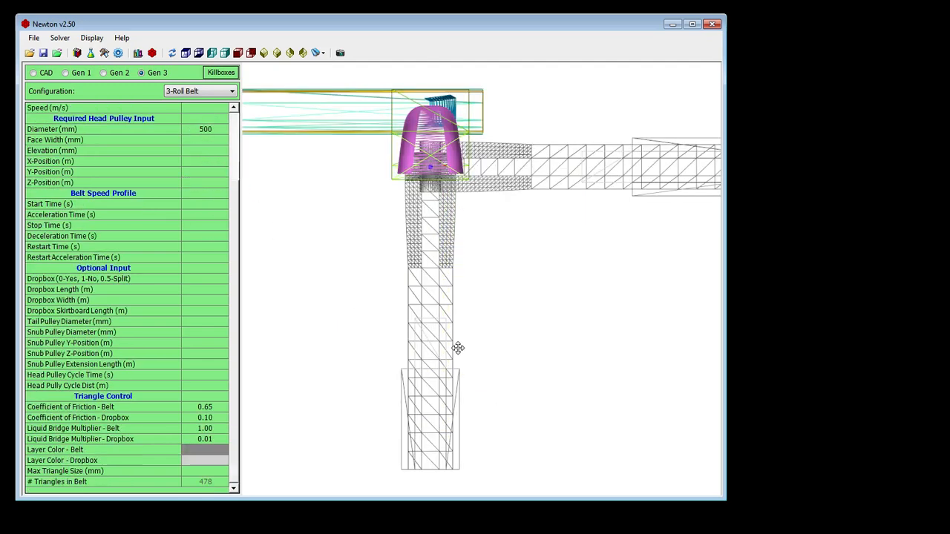
right_click(499, 307)
click(510, 310)
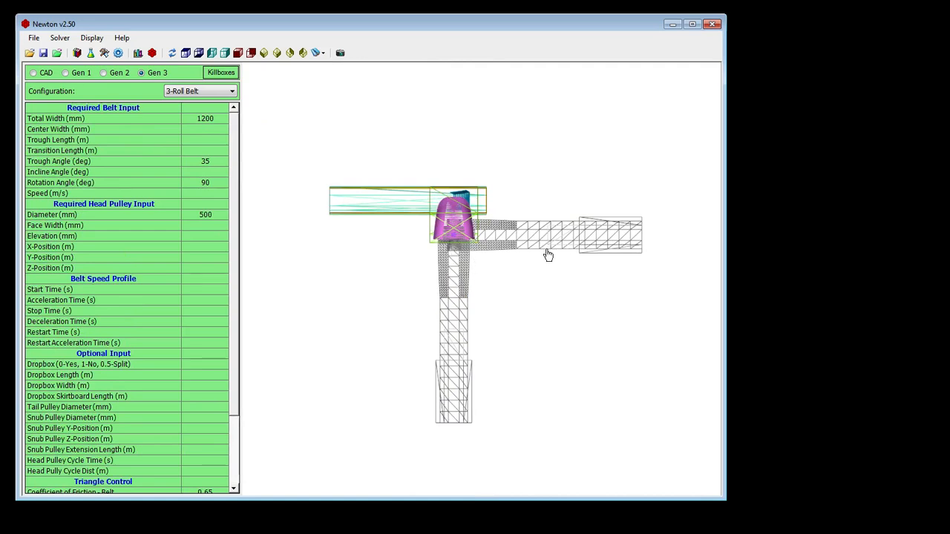
Clear the Gen 3 head pulley diameter and set the Dropbox option to 1 (No).
click(219, 217)
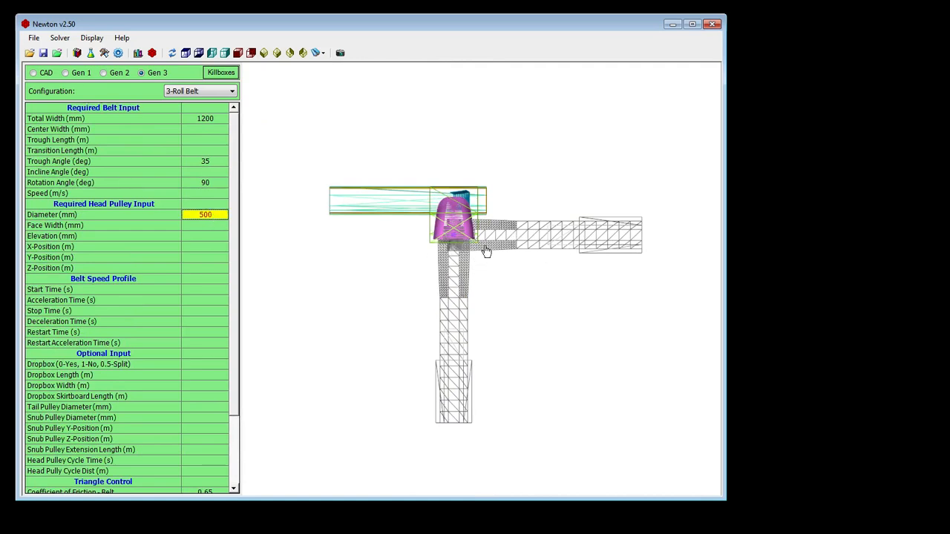
key(Delete)
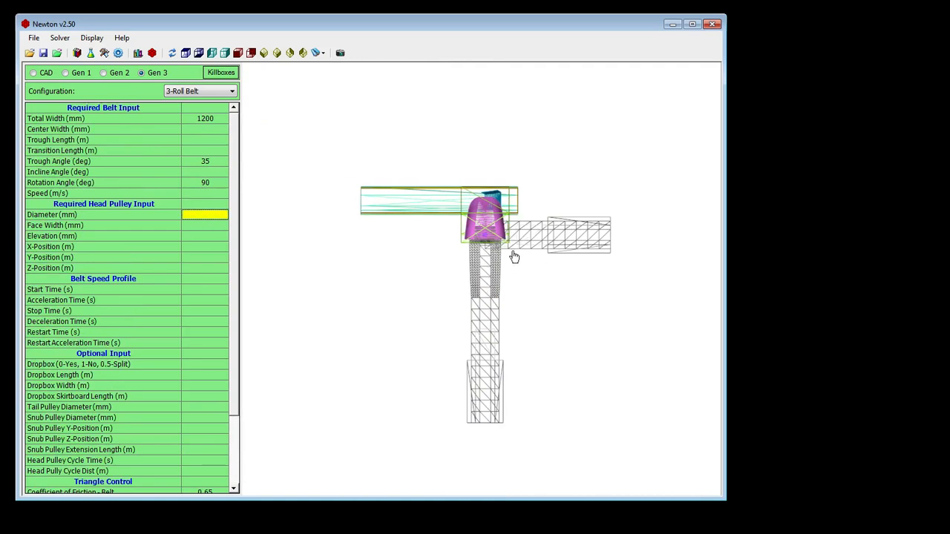
click(211, 366)
click(564, 245)
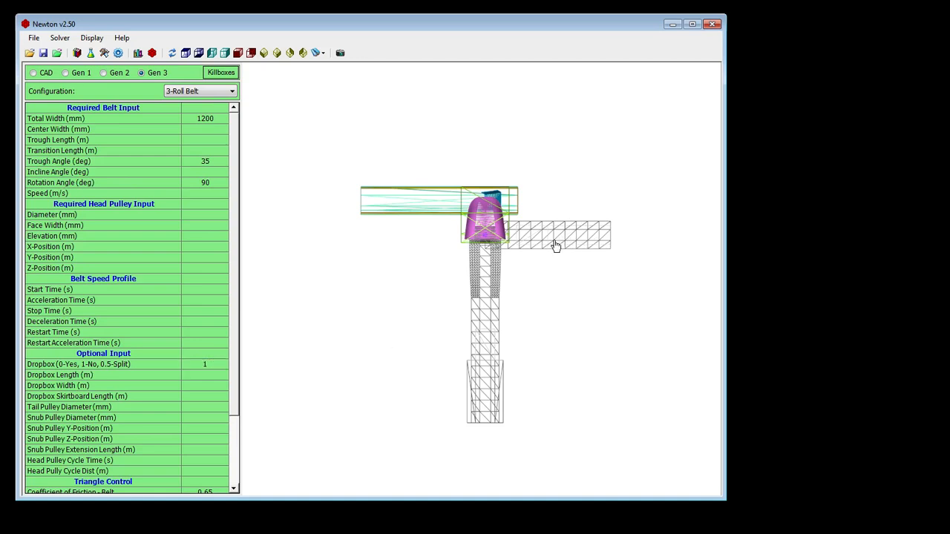
scroll(517, 224, up, 3)
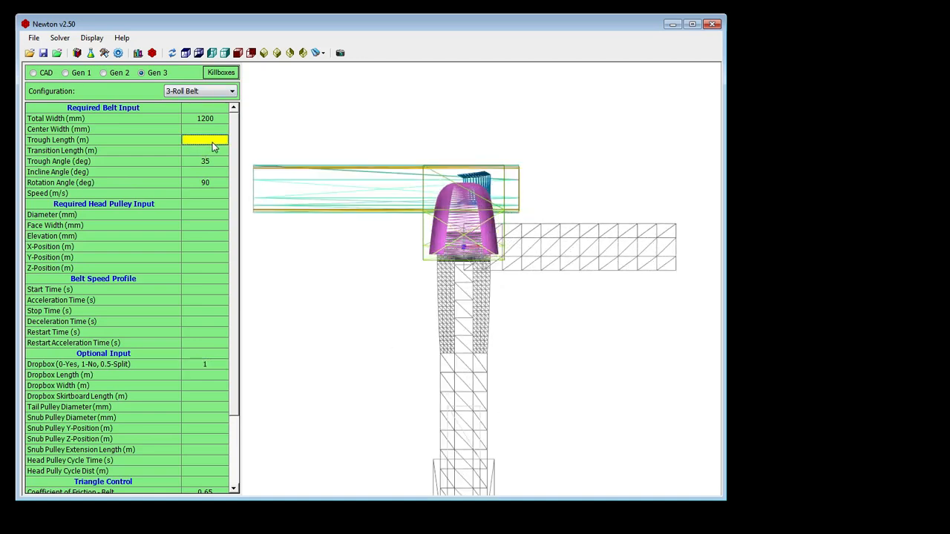
Set the Gen 3 belt's trough length to 6 m.
text(6)
key(Return)
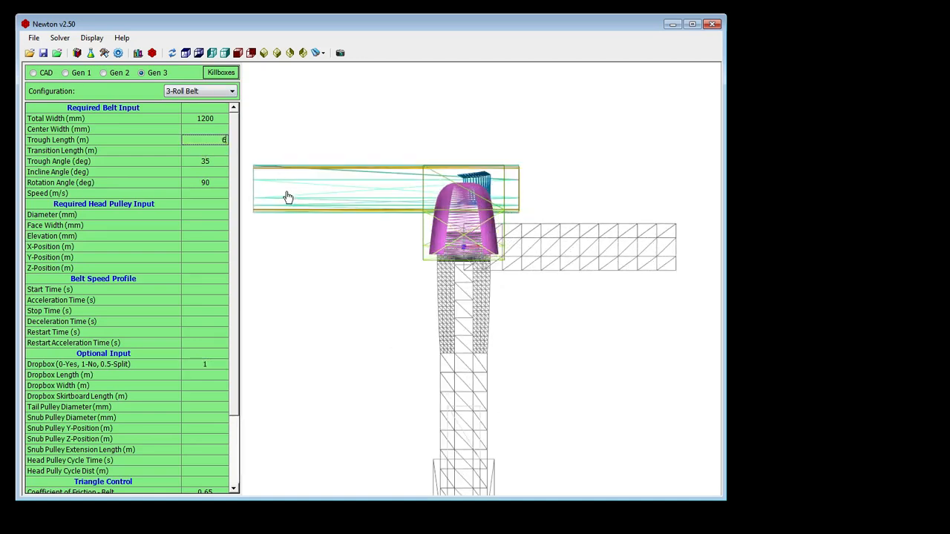
scroll(528, 253, down, 2)
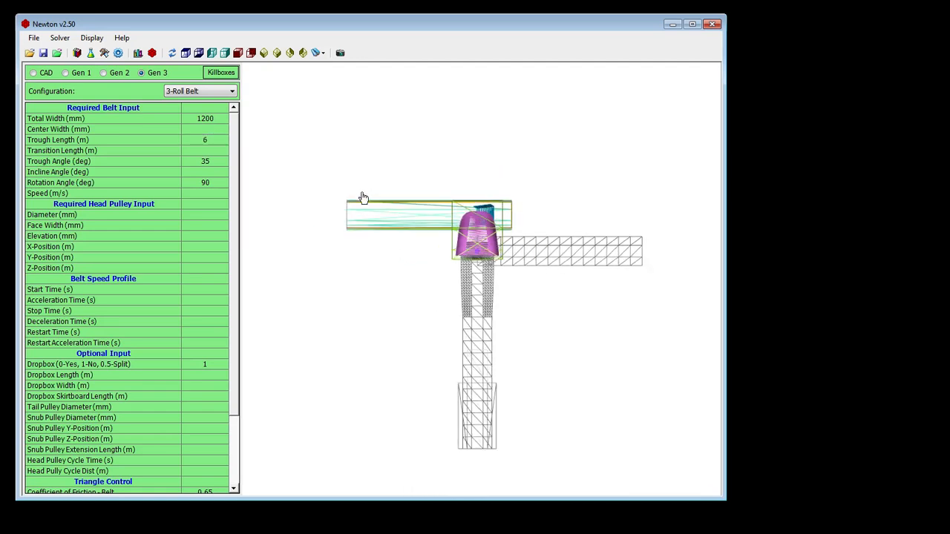
Examine the end of the imported receiving belt in 3D to find where the new belt has to start.
right_click(417, 237)
click(447, 256)
drag(588, 285, 462, 480)
scroll(438, 379, up, 5)
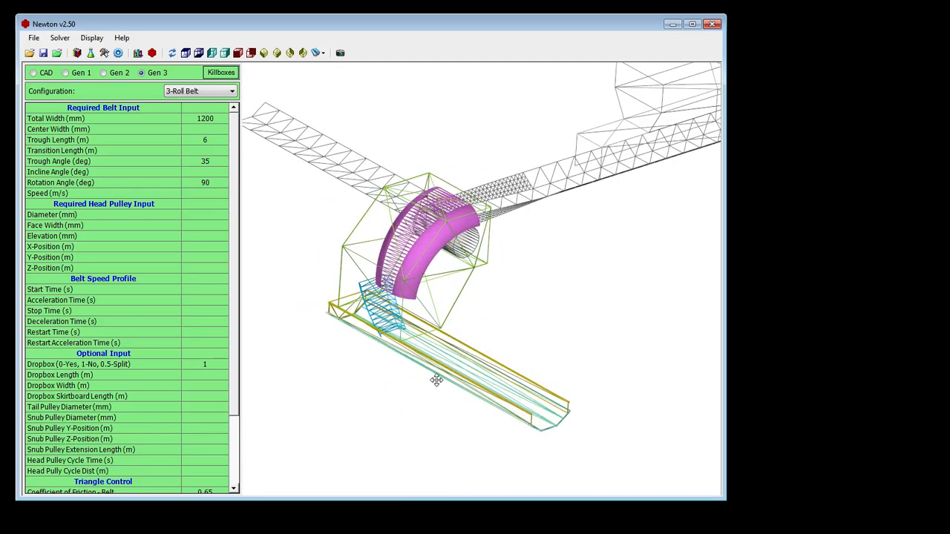
drag(437, 380, 410, 179)
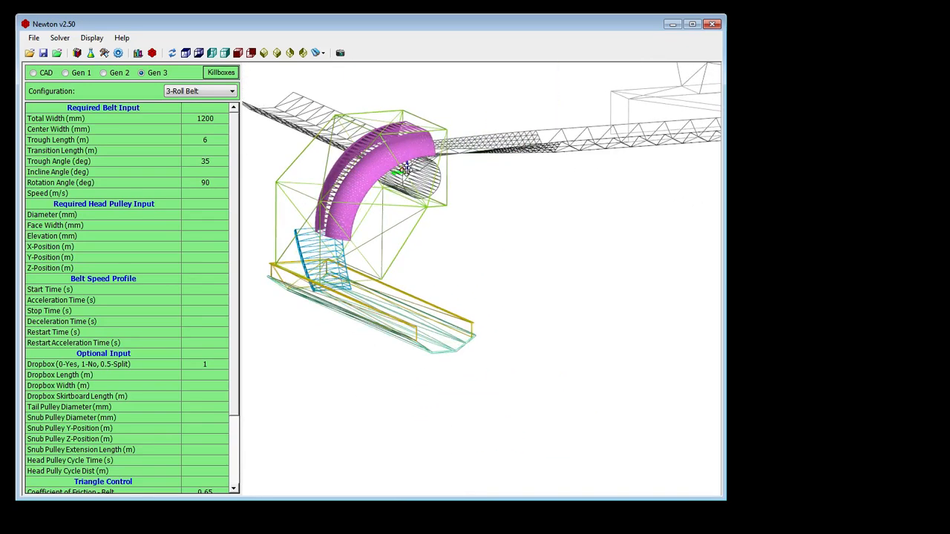
scroll(471, 372, up, 6)
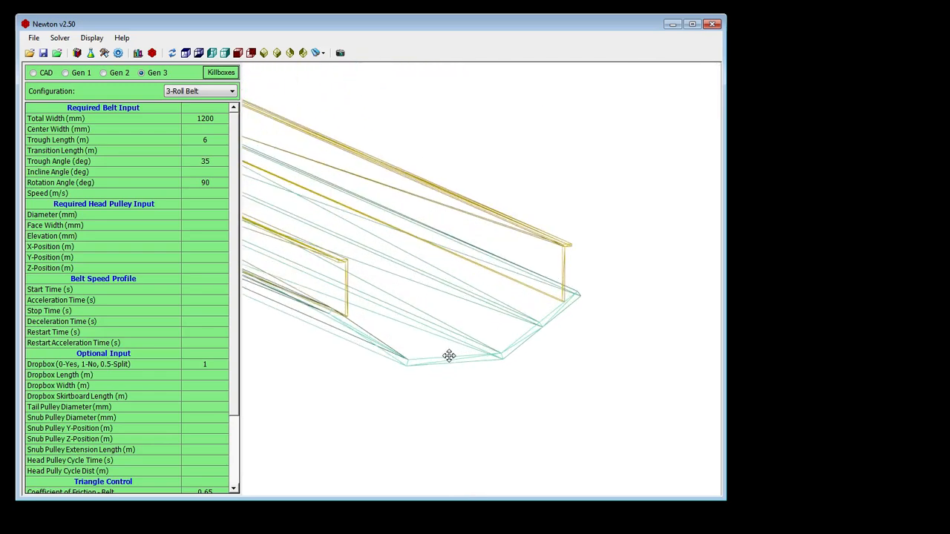
scroll(449, 355, down, 5)
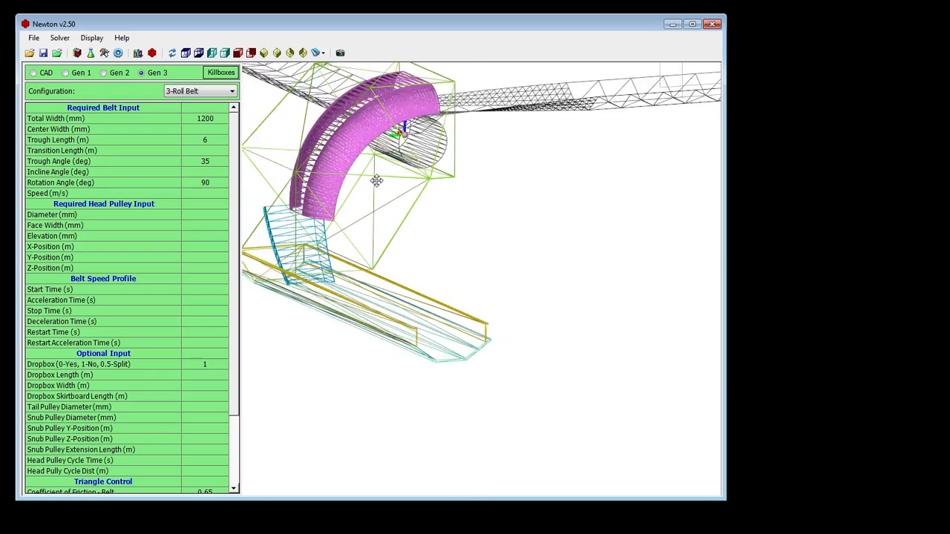
scroll(394, 178, down, 2)
Examine the model's axes against the head pulley position inputs to determine the receiving belt's end coordinates.
click(201, 247)
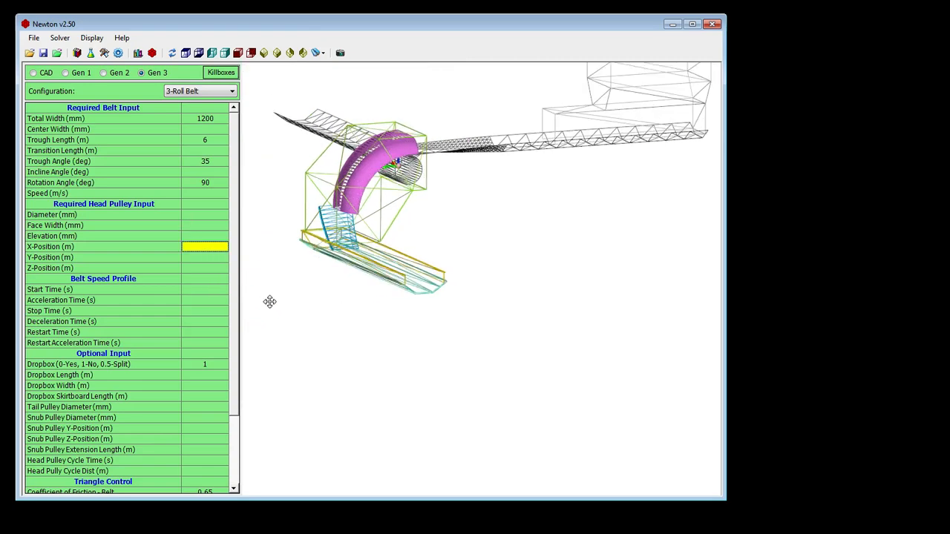
key(Down)
key(Down)
key(Up)
key(Up)
drag(402, 268, 424, 212)
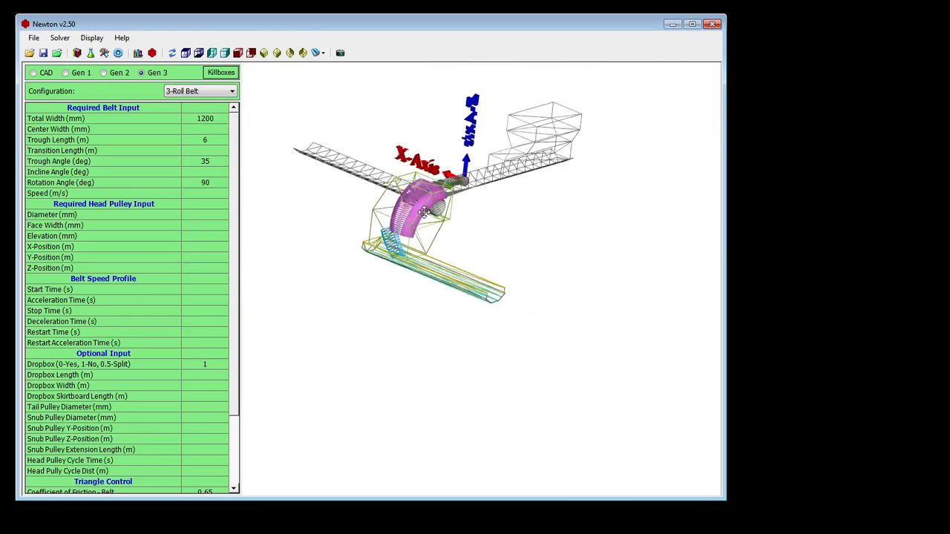
scroll(424, 212, up, 2)
key(Down)
key(Up)
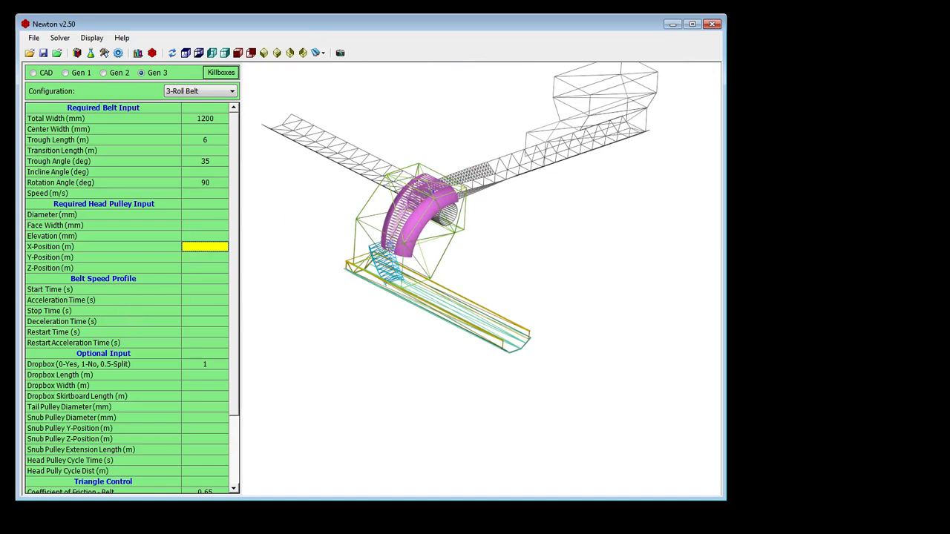
key(alt+Tab)
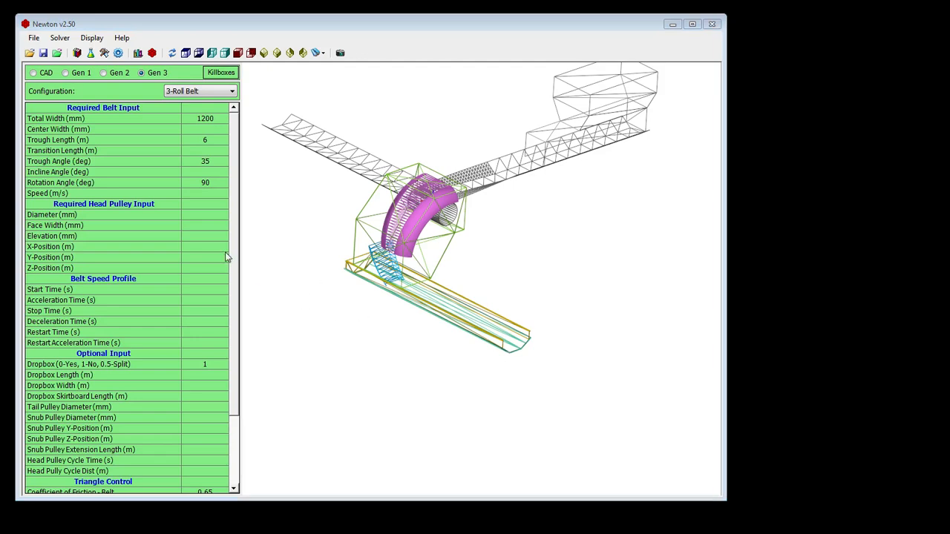
Position the Gen 3 belt at X -4.75 m, Y 1.315 m and Z -1.967 m.
click(197, 247)
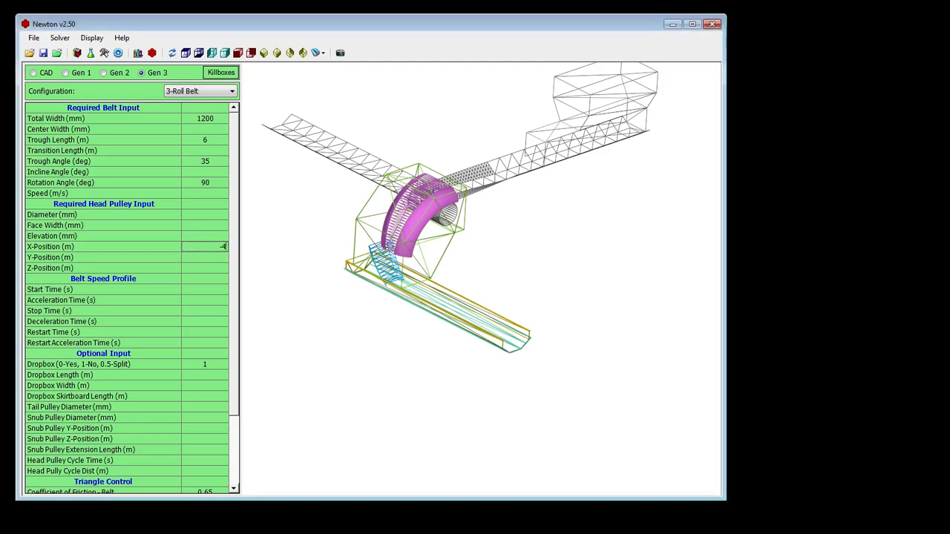
text(-4.75)
key(Return)
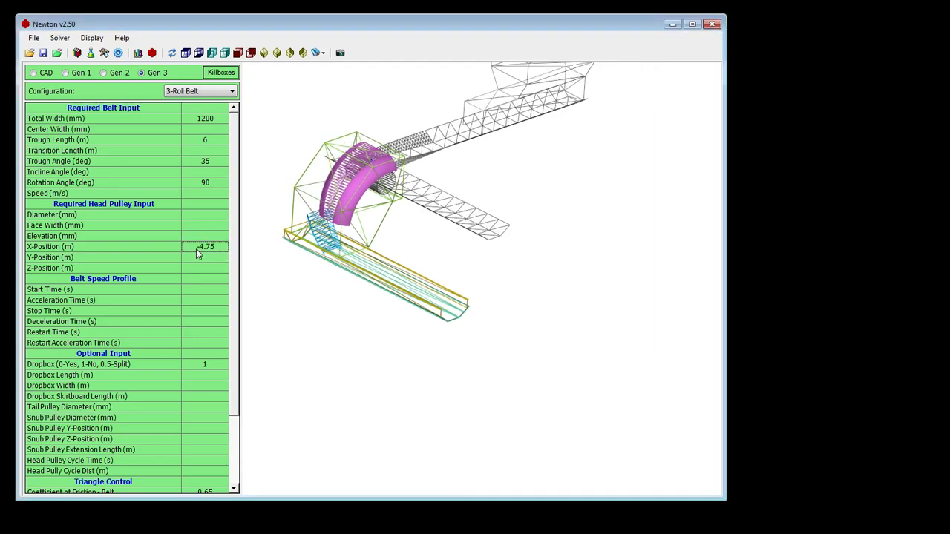
key(Down)
text(1.315)
key(Return)
key(Down)
text(-1.96)
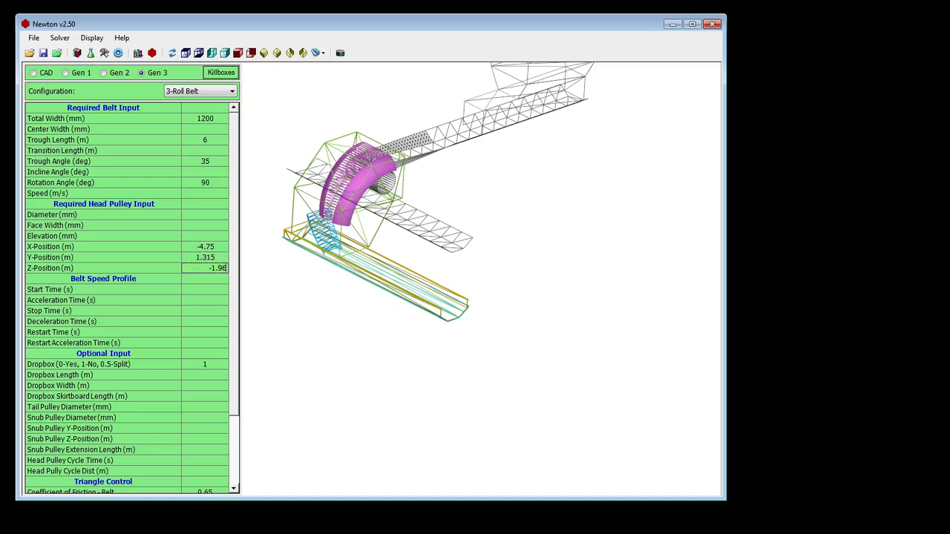
text(7)
key(Return)
Inspect in the end view how the Gen 3 belt's trough corner lines up with the imported receiving belt.
drag(476, 303, 291, 208)
scroll(290, 209, up, 2)
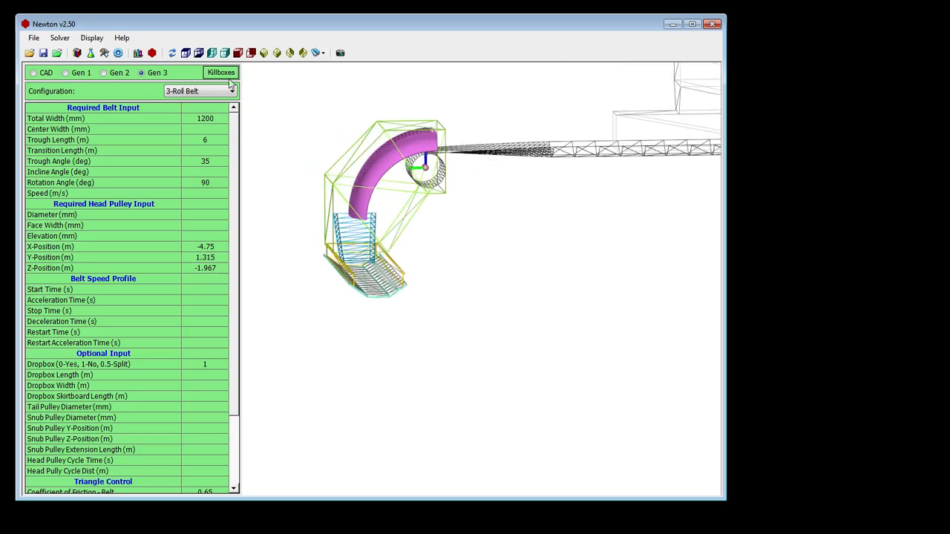
click(235, 56)
scroll(312, 348, up, 5)
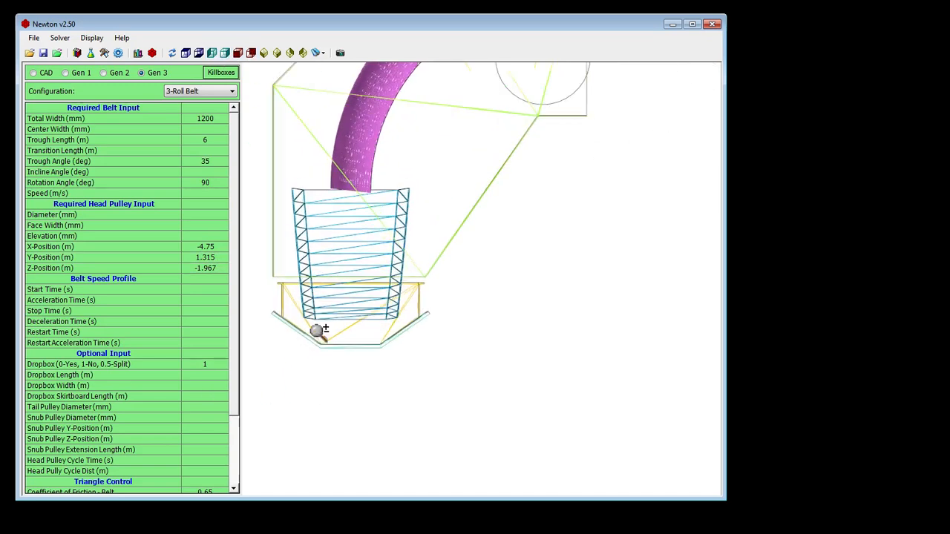
scroll(505, 335, down, 1)
scroll(384, 353, up, 5)
scroll(456, 368, down, 3)
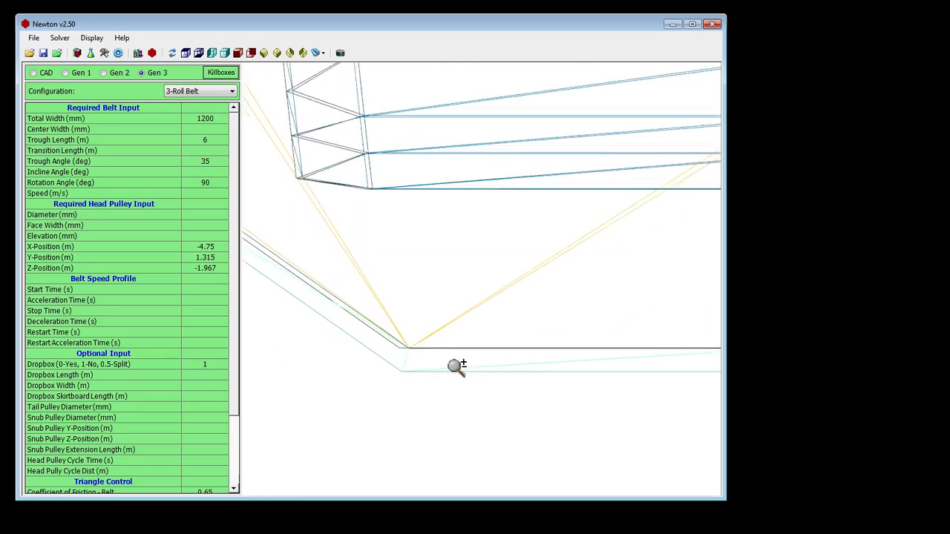
scroll(458, 367, up, 3)
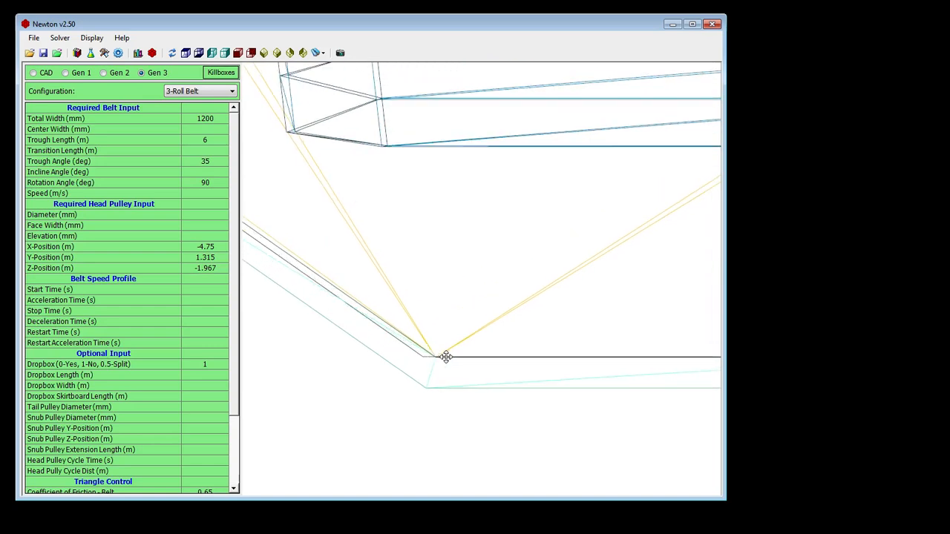
scroll(428, 349, down, 2)
middle_drag(443, 78, 446, 79)
scroll(393, 378, up, 6)
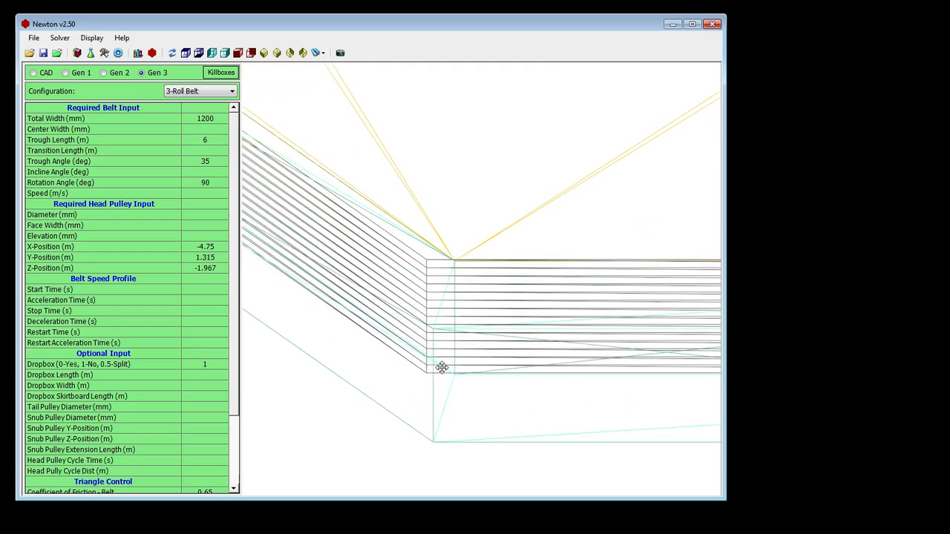
scroll(386, 324, down, 2)
Set the Gen 3 belt's center width to 400 mm.
click(205, 129)
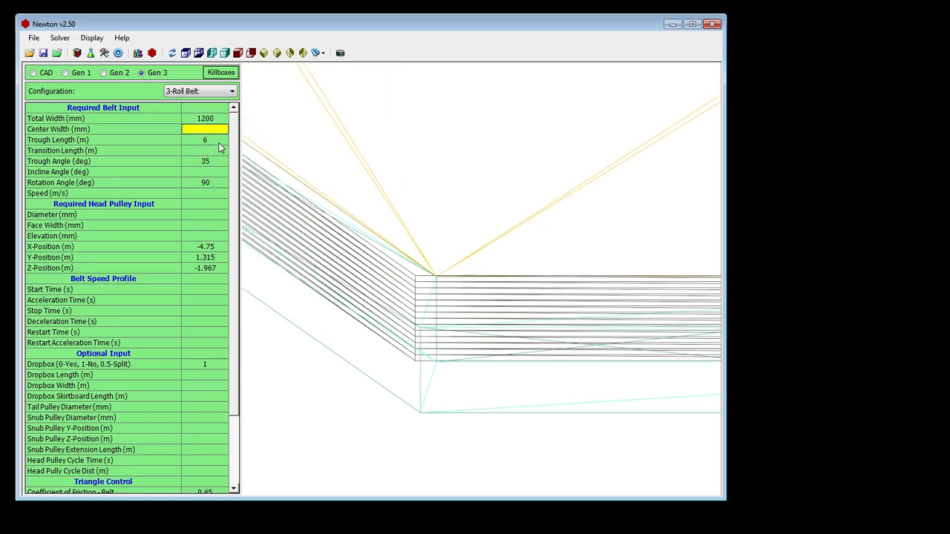
text(4)
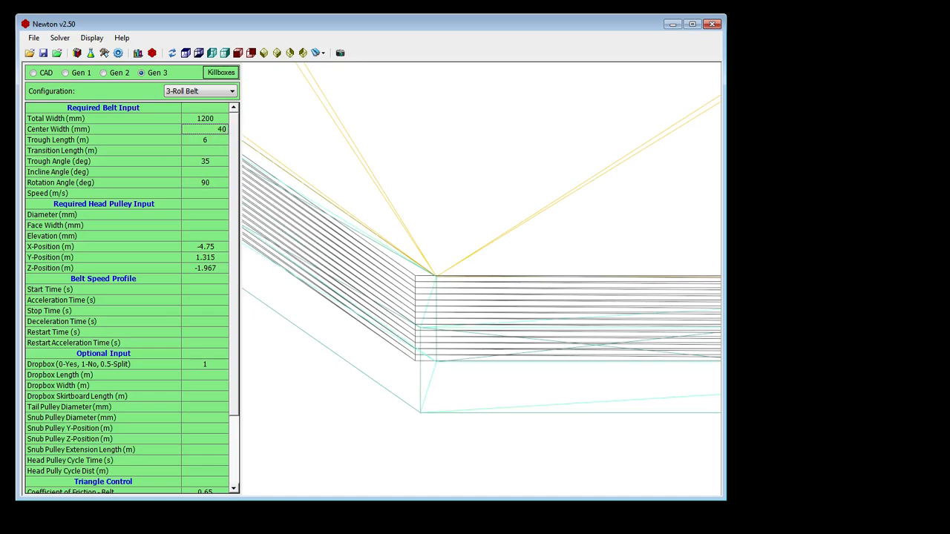
text(0)
key(Return)
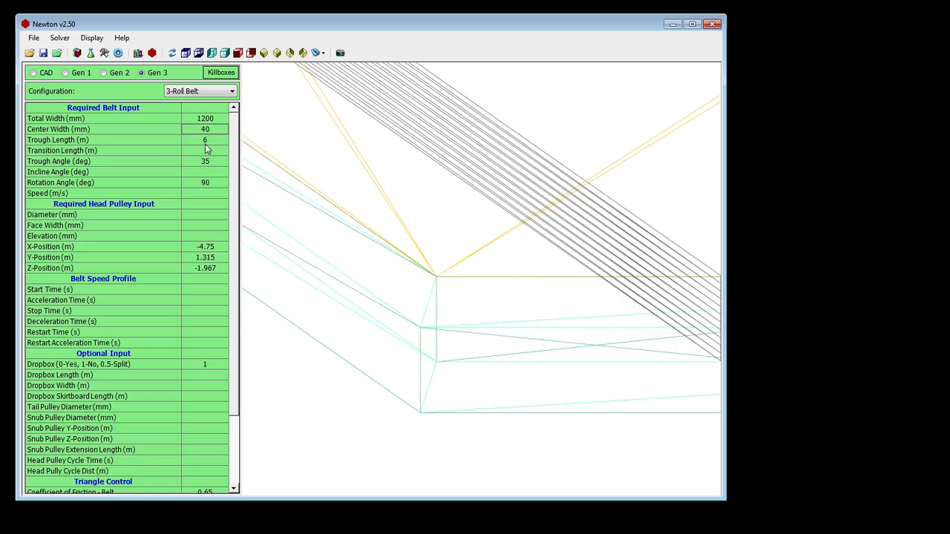
key(Return)
Display the surfaces as solid and check the Gen 3 belt's fit inside the imported receiving belt.
mouse_move(431, 279)
mouse_down()
mouse_move(371, 248)
mouse_move(458, 269)
mouse_move(423, 282)
mouse_up()
right_click(448, 281)
click(504, 411)
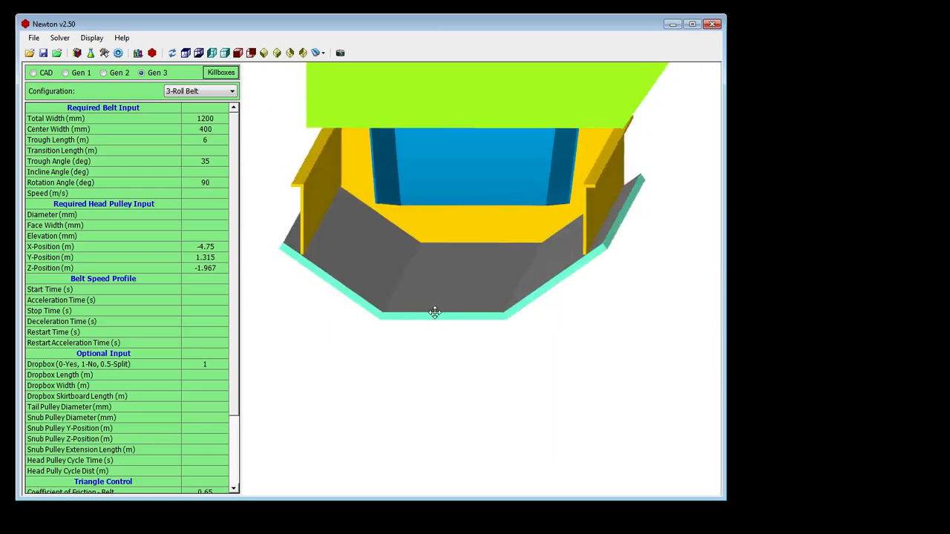
mouse_move(435, 314)
mouse_down()
mouse_move(454, 304)
mouse_move(422, 312)
mouse_move(171, 91)
mouse_up()
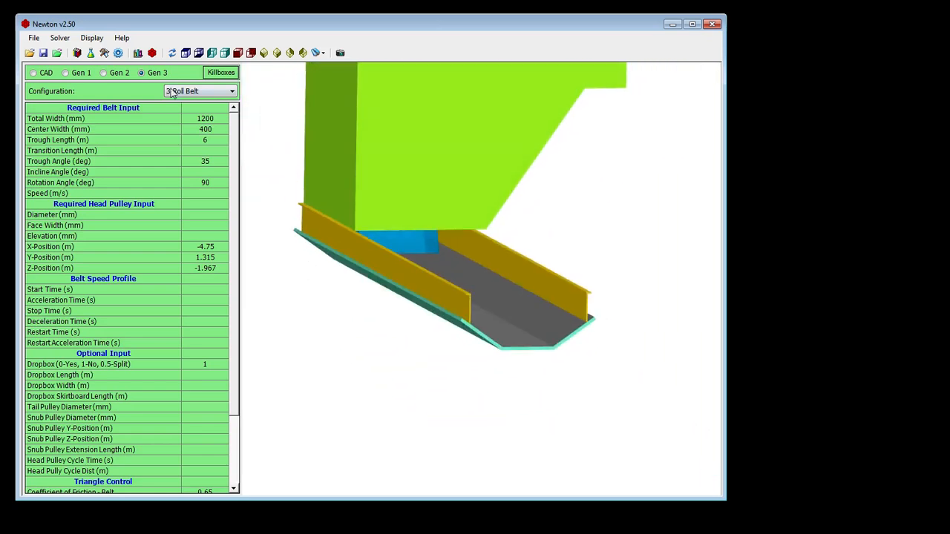
Delete the Receiving Belt layer from the imported CAD geometry.
click(44, 75)
click(138, 90)
click(74, 111)
right_click(104, 95)
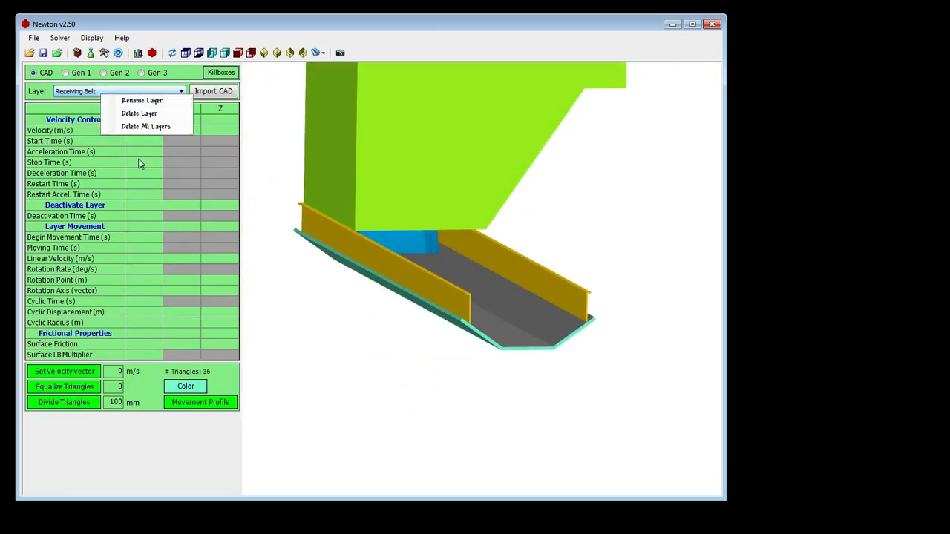
click(140, 113)
click(393, 287)
Return the surfaces to wireframe and reopen the Gen 3 belt inputs.
right_click(438, 214)
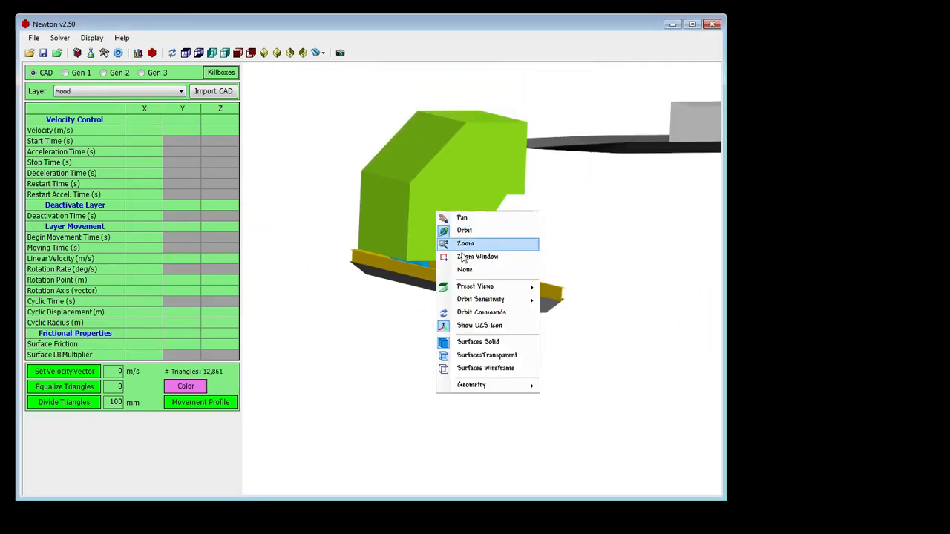
click(486, 368)
click(141, 73)
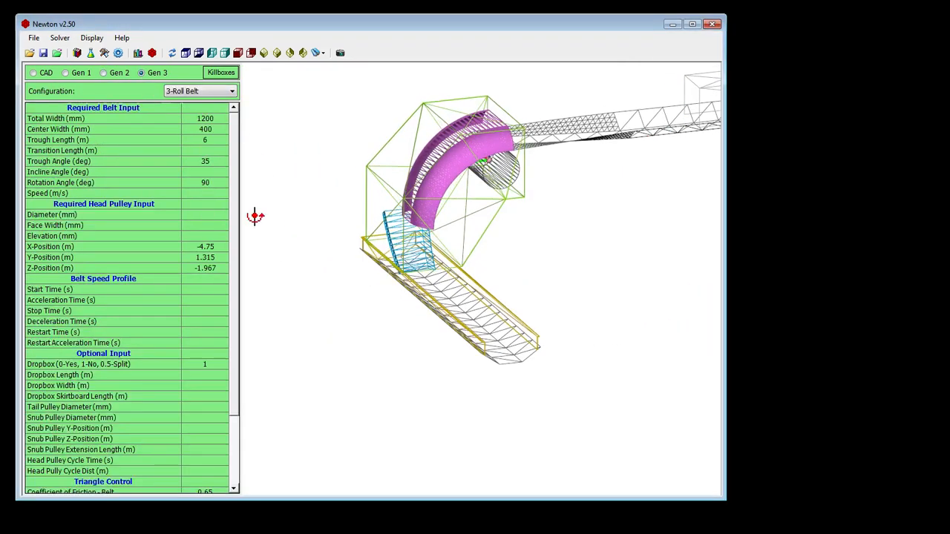
Set the Gen 3 belt's speed to 3 m/s and display the triangle velocity vectors.
click(205, 193)
text(3)
right_click(427, 204)
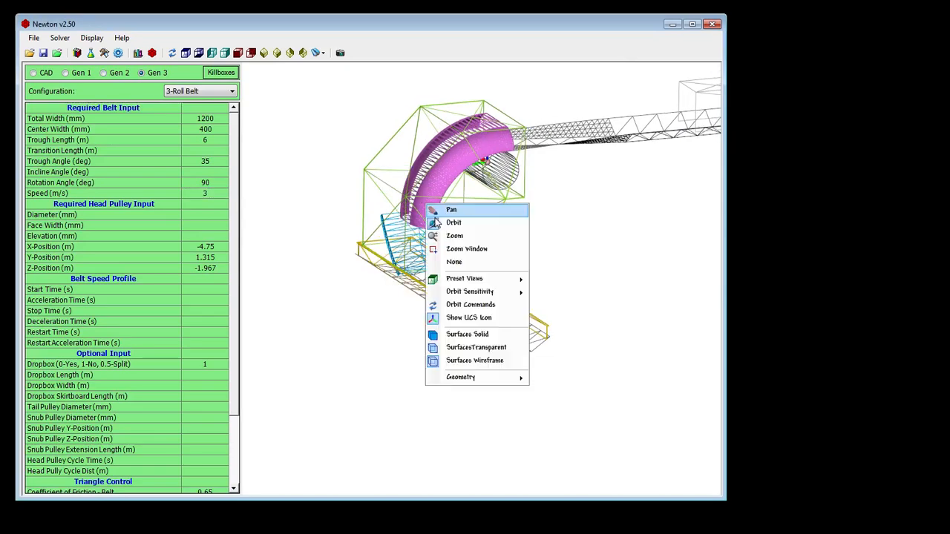
mouse_move(479, 379)
click(569, 380)
drag(475, 319, 445, 307)
scroll(445, 307, up, 6)
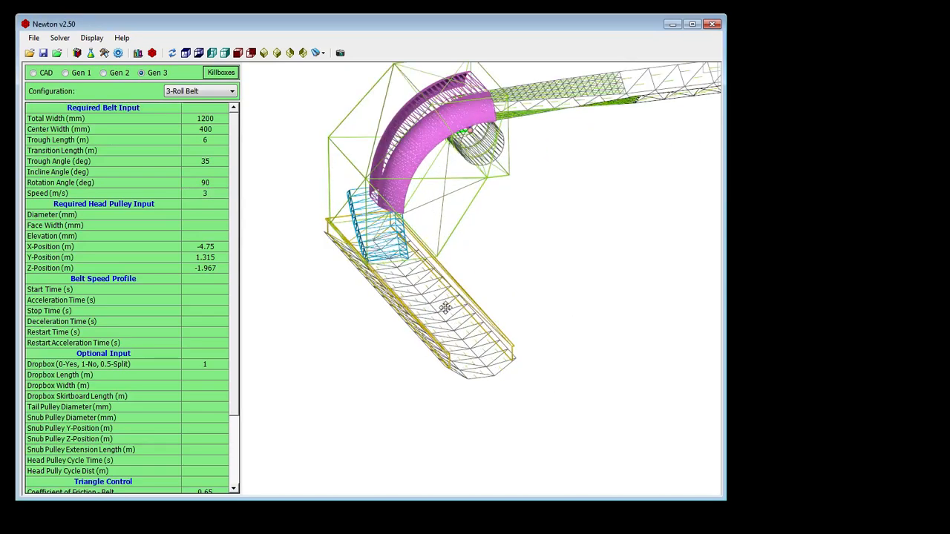
Examine the velocity vectors along the Gen 3 receiving belt from both sides of the chute.
scroll(496, 394, down, 5)
drag(490, 403, 663, 241)
scroll(512, 334, down, 4)
scroll(516, 373, up, 4)
scroll(303, 192, down, 3)
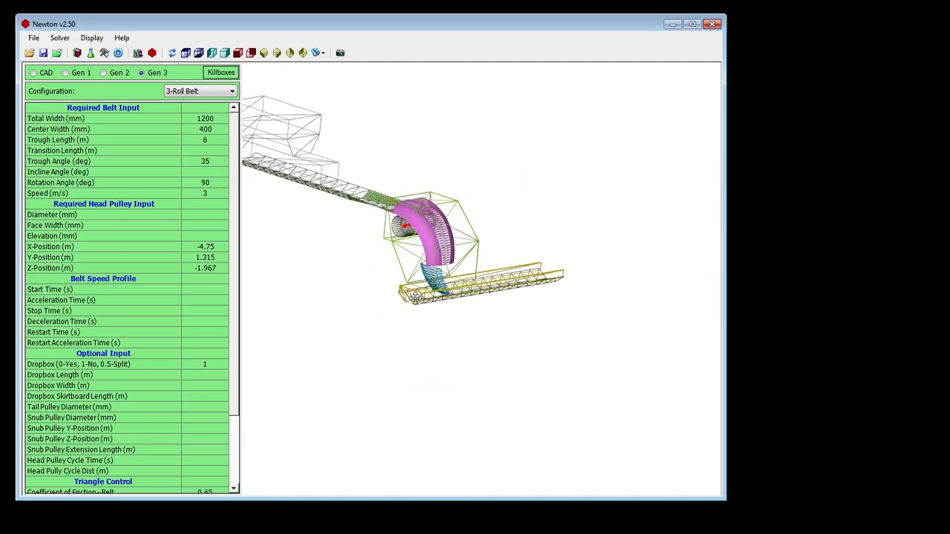
drag(488, 280, 381, 282)
scroll(359, 289, down, 3)
scroll(381, 225, up, 5)
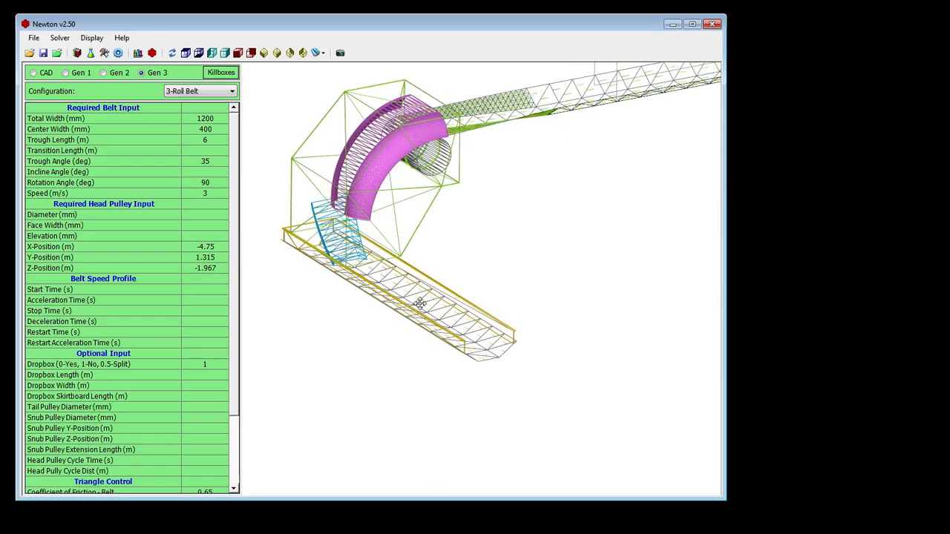
Set the Gen 3 belt's maximum triangle size to 100 mm.
drag(232, 223, 226, 299)
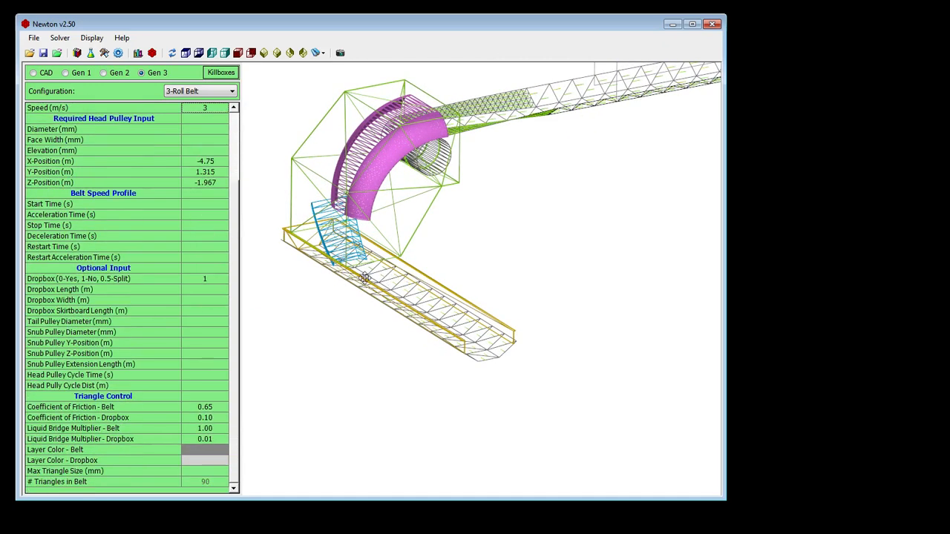
scroll(351, 269, up, 3)
drag(334, 271, 311, 269)
scroll(310, 269, up, 5)
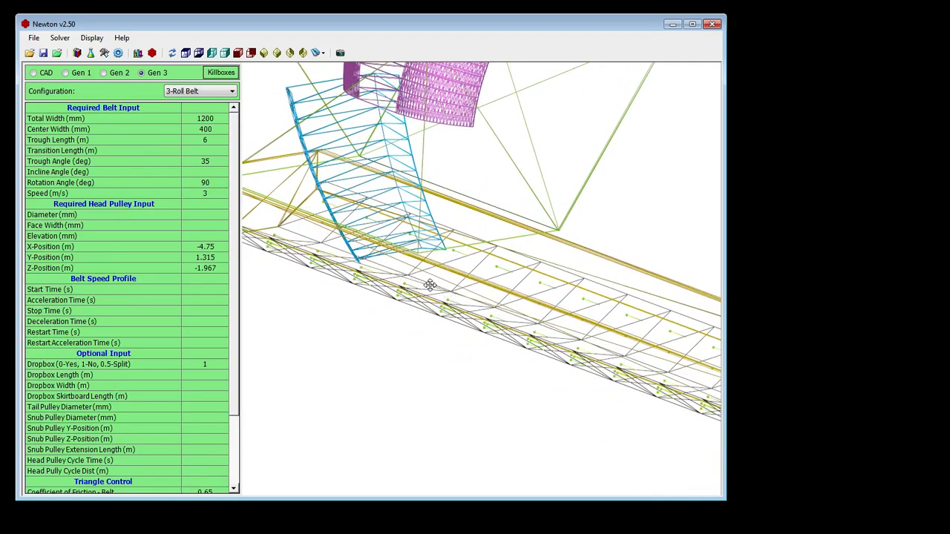
scroll(388, 259, down, 5)
scroll(236, 342, down, 2)
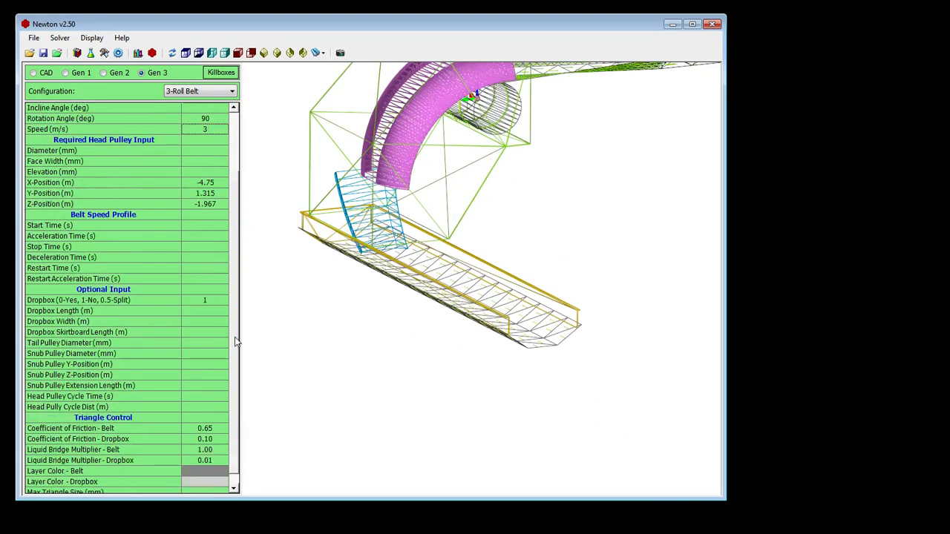
scroll(236, 341, down, 1)
click(210, 474)
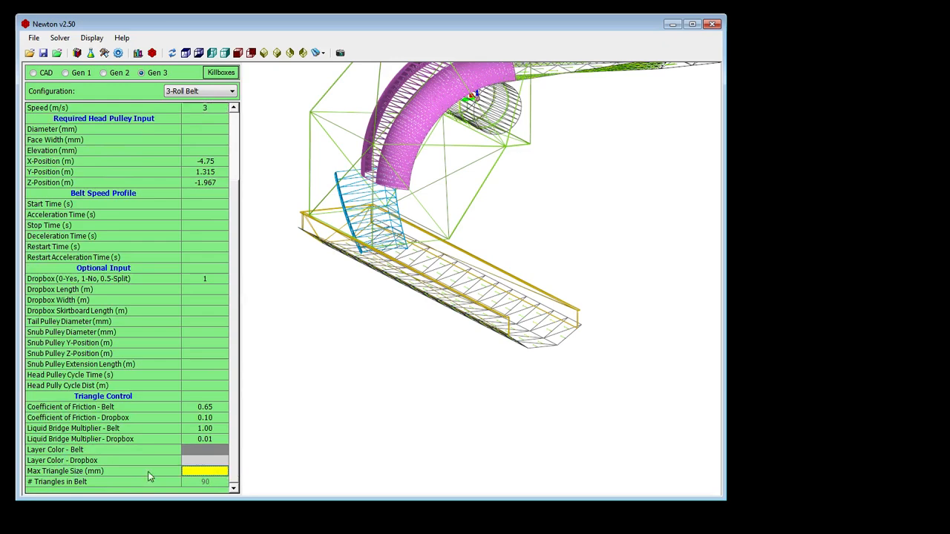
text(100)
key(Return)
scroll(415, 270, up, 5)
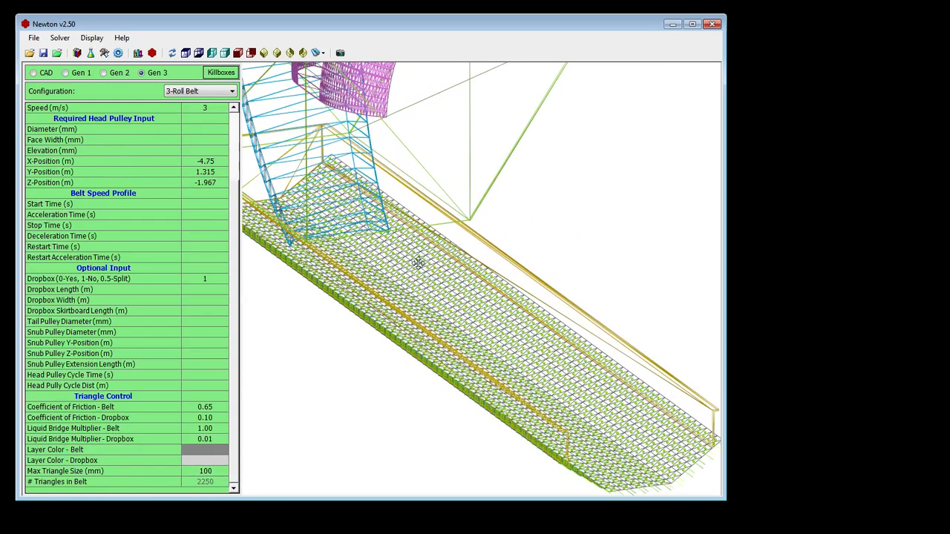
Hide the triangle velocity vectors in the model view.
right_click(430, 238)
mouse_move(482, 414)
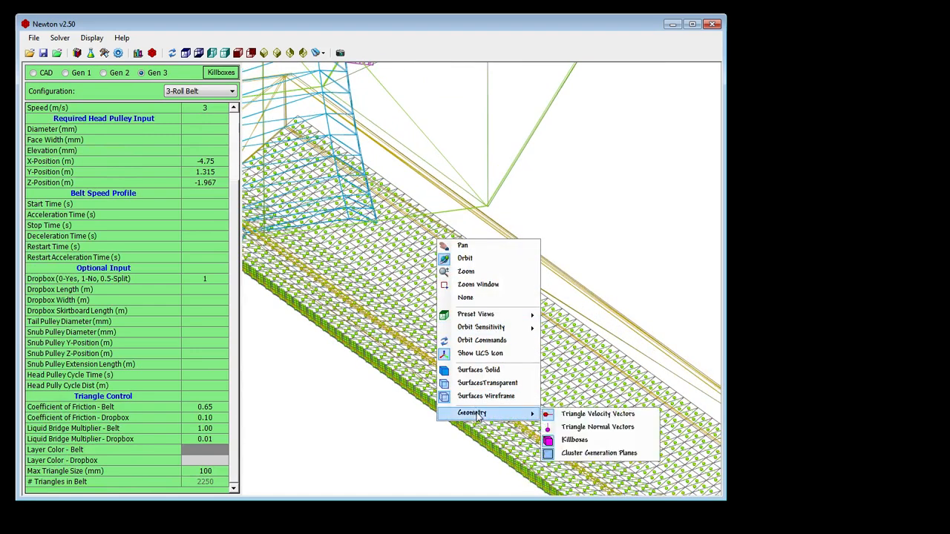
click(586, 414)
Refine the Gen 3 belt mesh by setting the maximum triangle size to 50 mm.
click(207, 472)
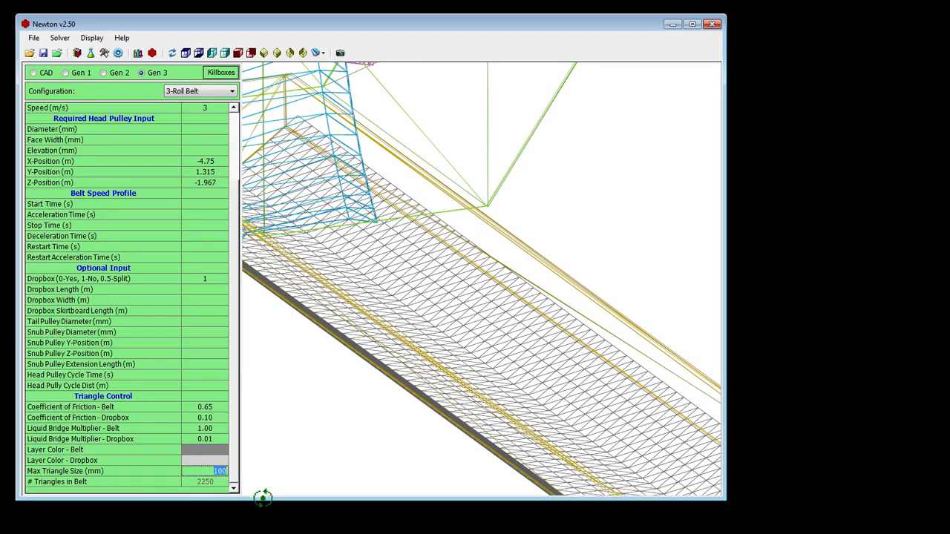
text(80)
key(Return)
key(BackSpace)
key(BackSpace)
text(50)
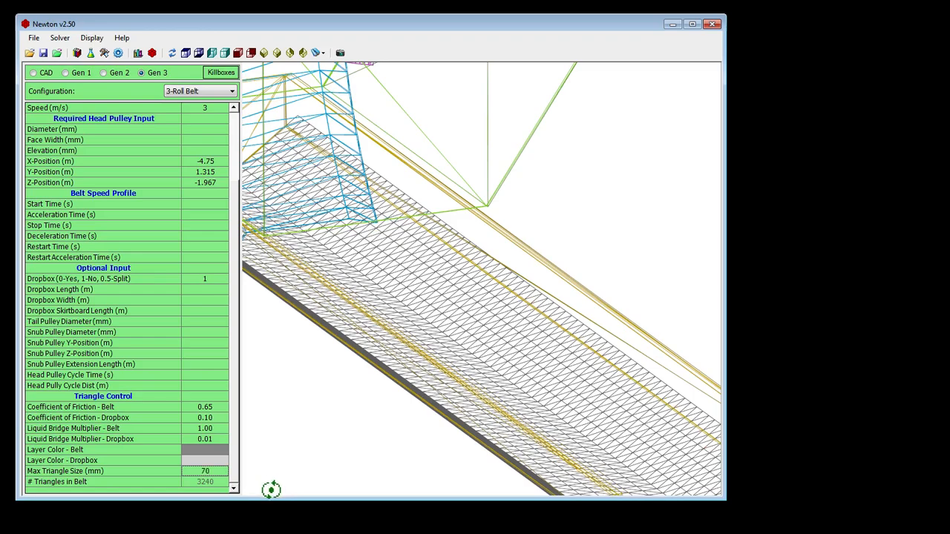
key(Return)
Examine the refined receiving belt mesh and the hood from several sides.
scroll(385, 335, down, 5)
scroll(384, 335, down, 3)
drag(384, 335, 495, 357)
drag(540, 393, 483, 387)
scroll(496, 331, down, 3)
drag(496, 331, 468, 365)
scroll(469, 365, up, 5)
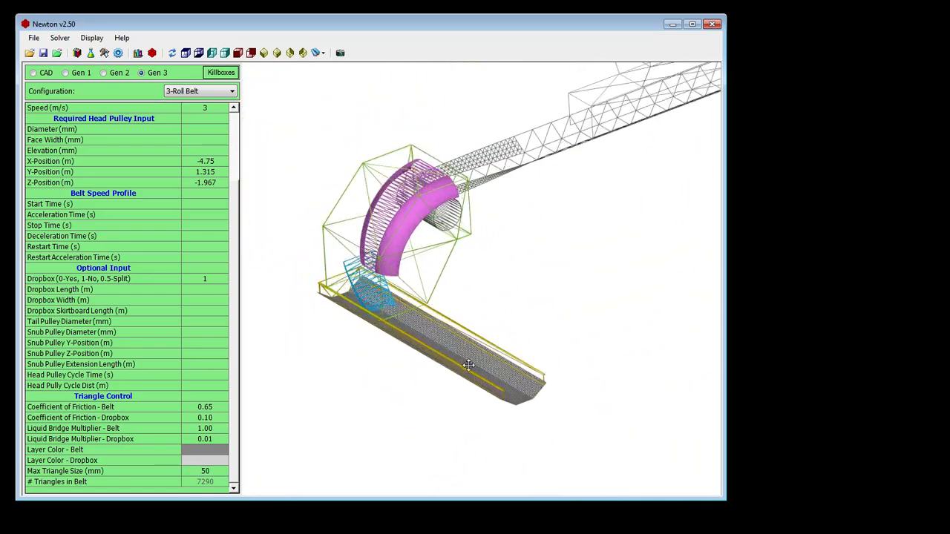
scroll(433, 335, down, 5)
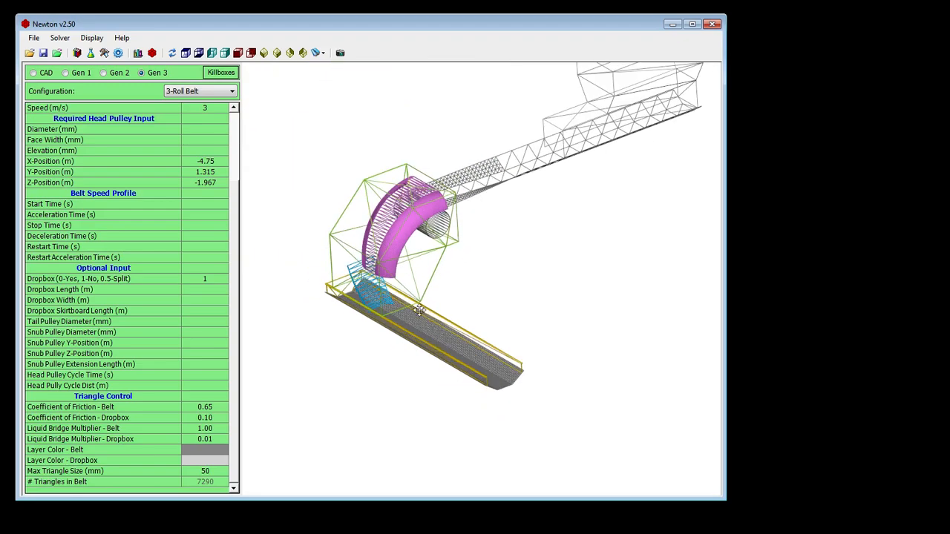
drag(420, 311, 629, 341)
scroll(461, 209, up, 10)
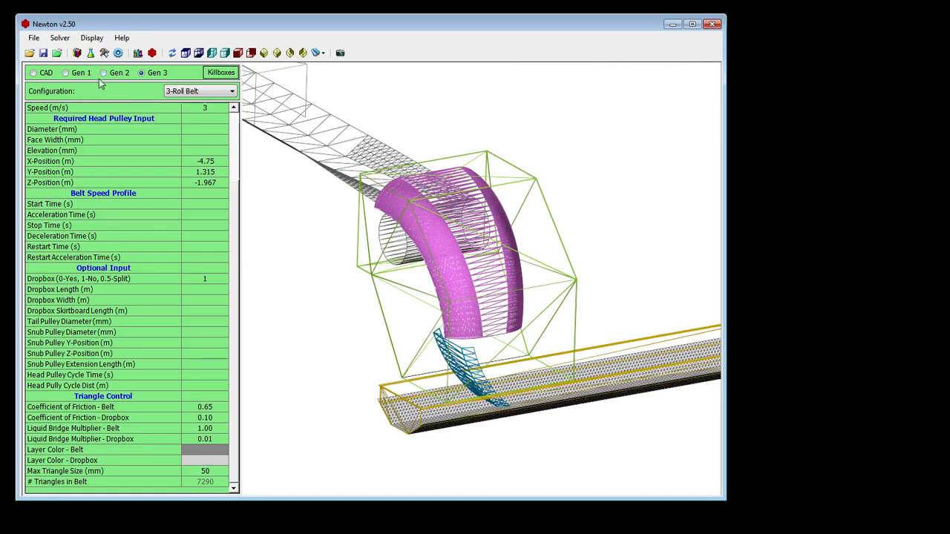
Load Hood Alternative.stp from the aaa Demo Chute 2 folder for CAD import.
click(33, 73)
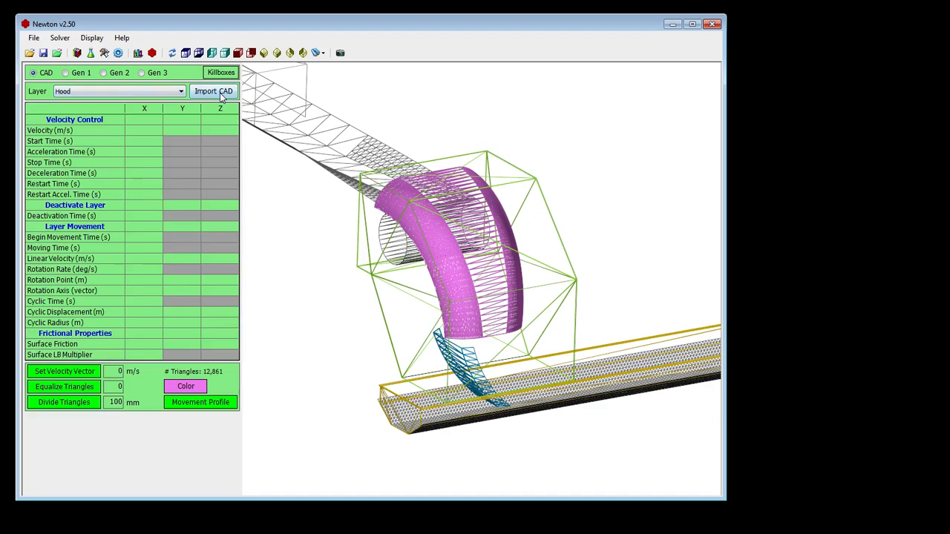
click(214, 91)
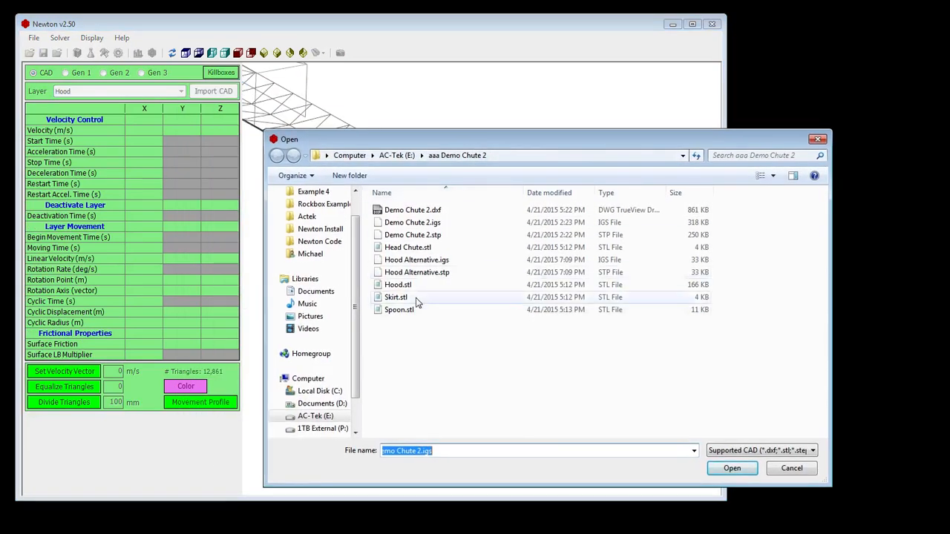
click(424, 260)
click(445, 273)
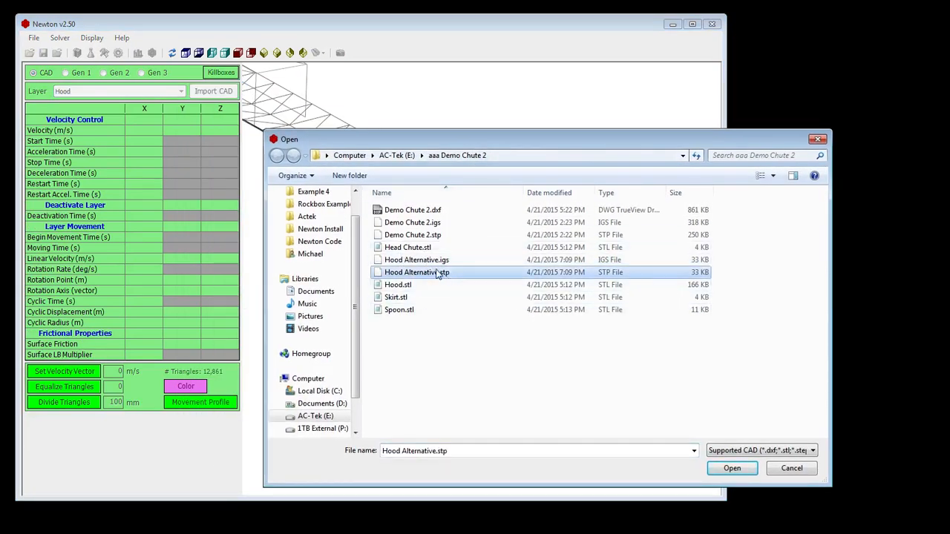
double_click(438, 274)
drag(438, 193, 817, 216)
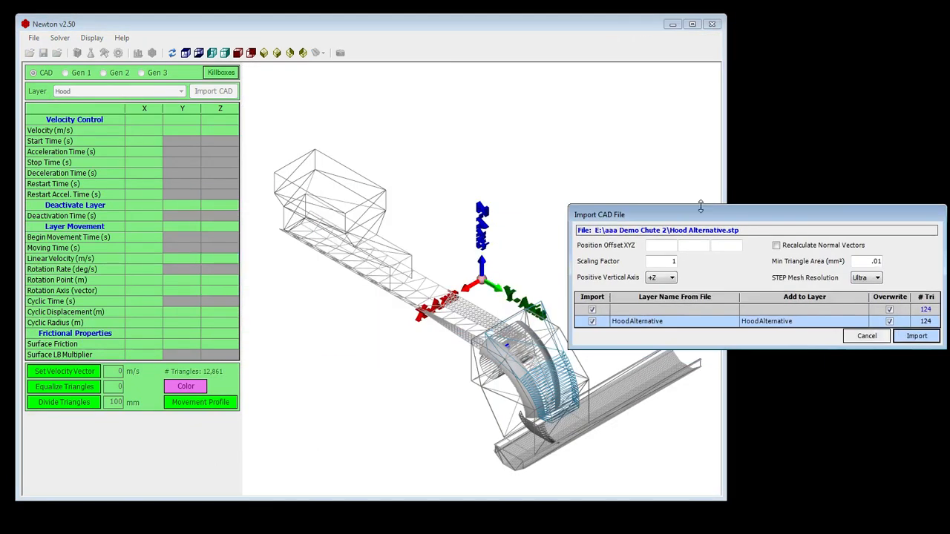
Compare the alternative hood preview with the existing chute, switching the surface display and returning it to wireframe.
click(585, 310)
scroll(713, 317, up, 3)
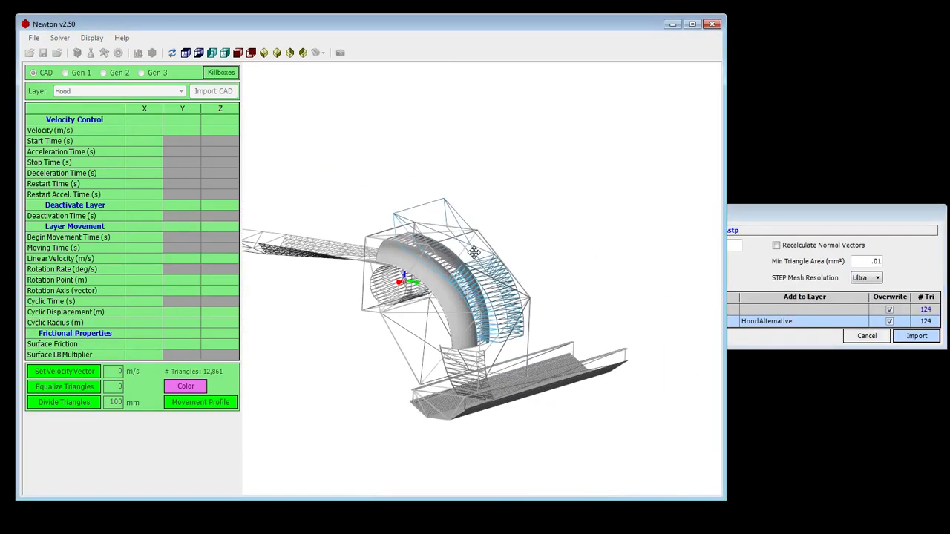
right_click(502, 285)
click(549, 420)
mouse_move(493, 328)
mouse_down()
mouse_move(532, 299)
mouse_move(480, 331)
mouse_up()
right_click(469, 339)
click(532, 498)
scroll(405, 301, up, 3)
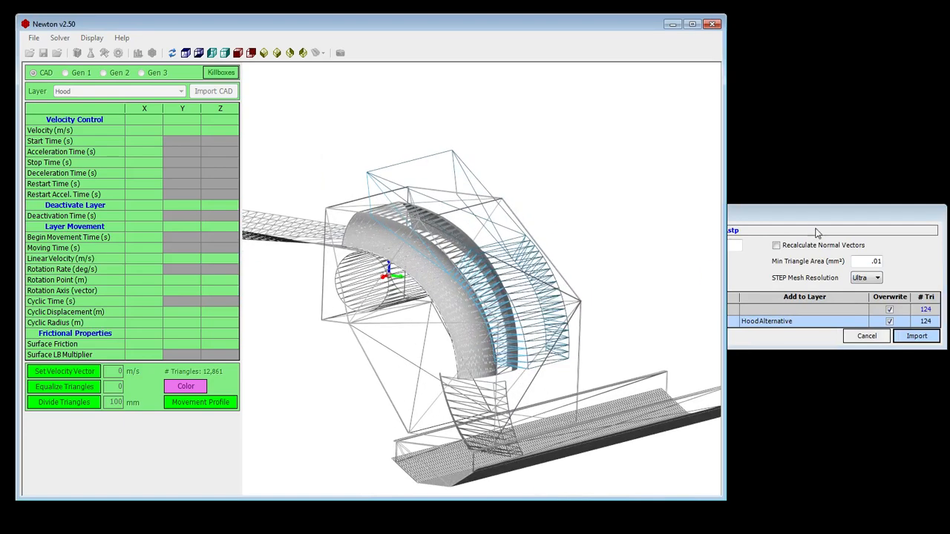
Set the alternative hood's import scaling factor to 0.85 while viewing the chute from the side.
drag(818, 214, 858, 213)
scroll(560, 241, down, 4)
drag(472, 290, 504, 233)
scroll(564, 237, up, 2)
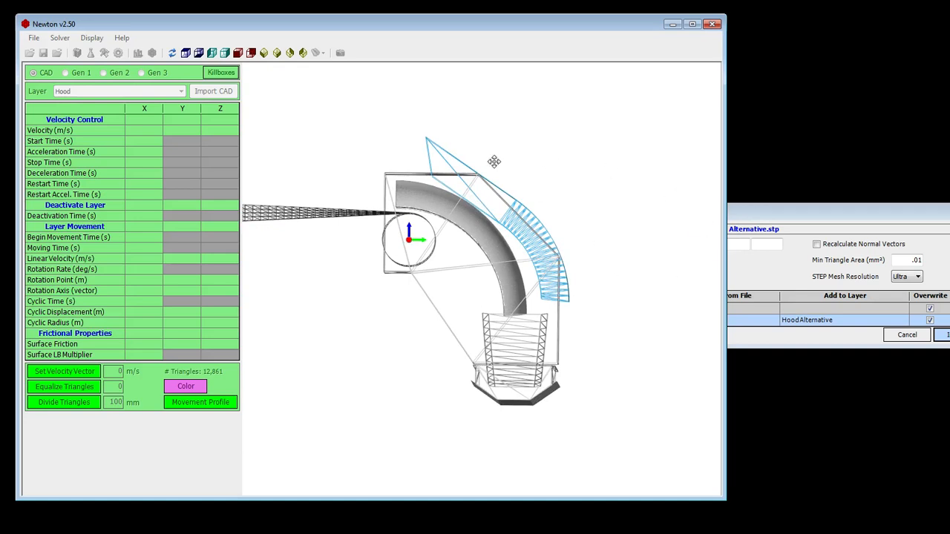
drag(813, 205, 691, 207)
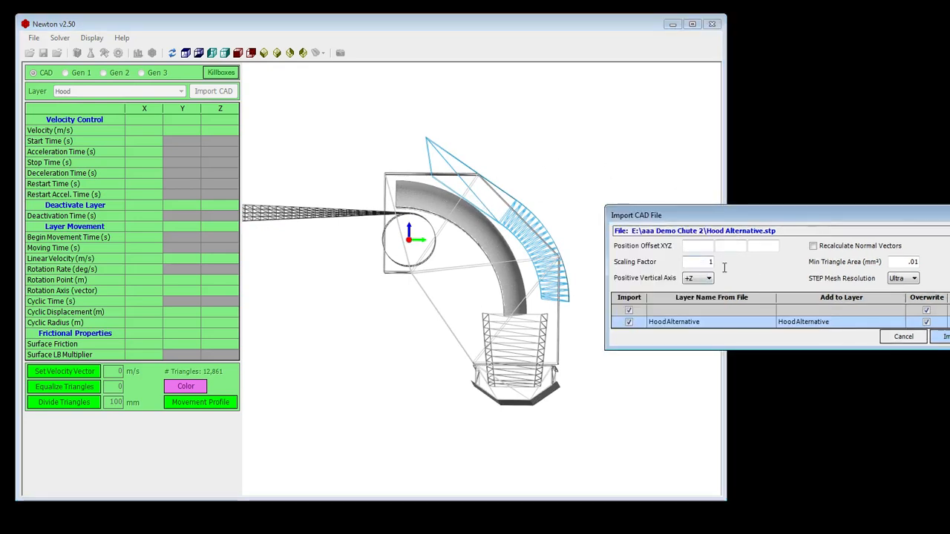
text(5)
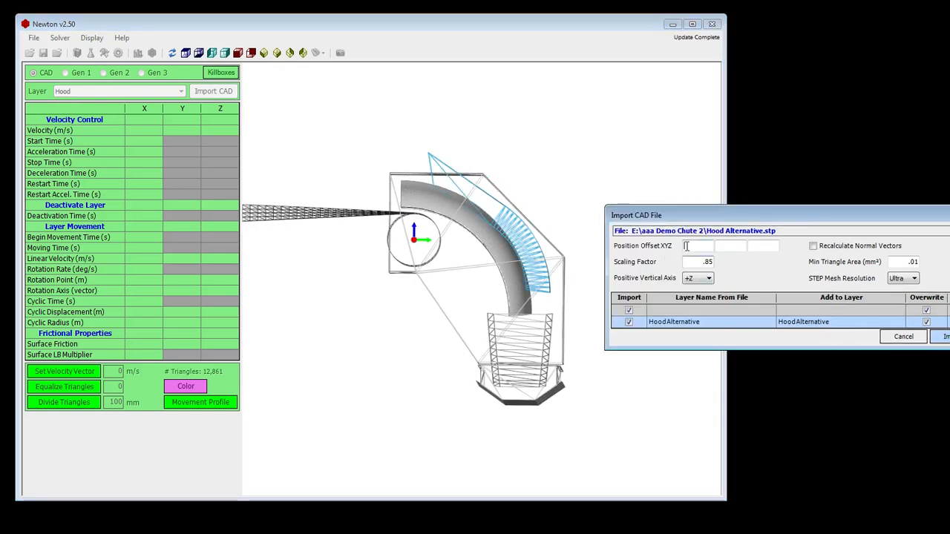
Set the alternative hood's position offset to -210 in Y and -310 in Z.
click(743, 248)
text(-210)
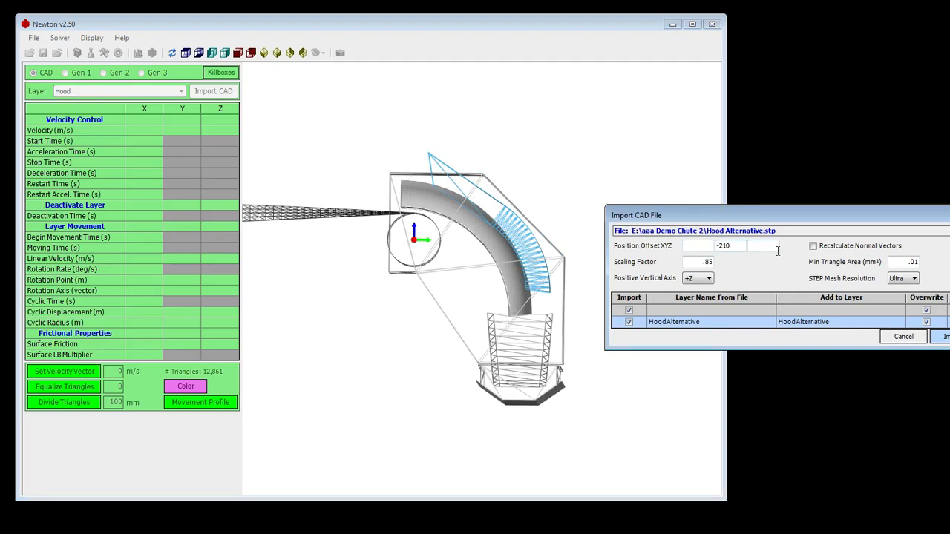
click(776, 247)
text(-310)
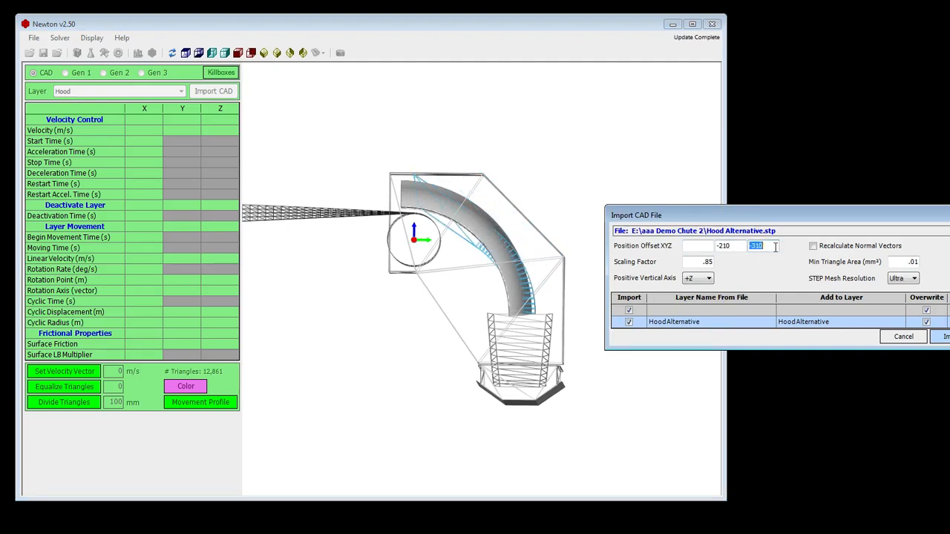
click(514, 265)
scroll(514, 266, down, 2)
scroll(514, 266, up, 3)
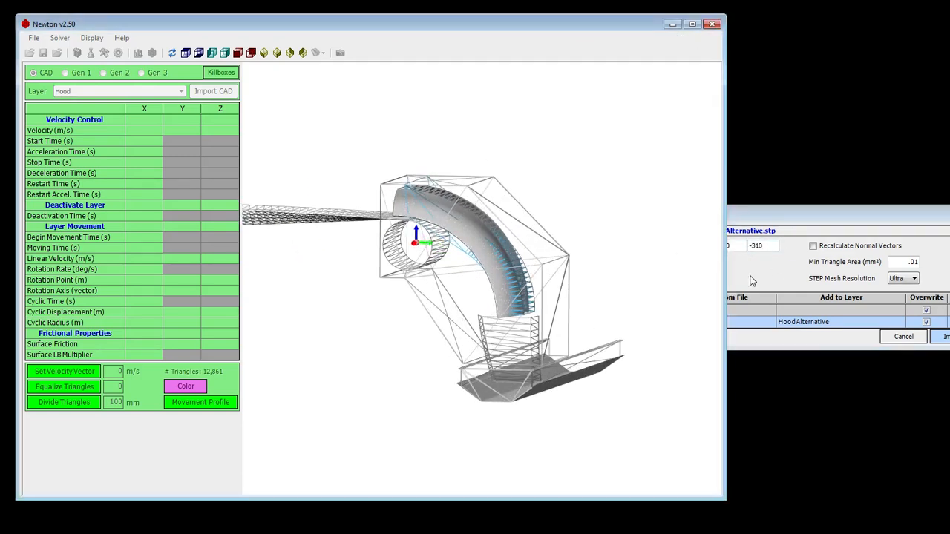
Assign the imported HoodAlternative geometry to the existing Hood layer.
drag(762, 220, 819, 227)
click(754, 335)
click(863, 333)
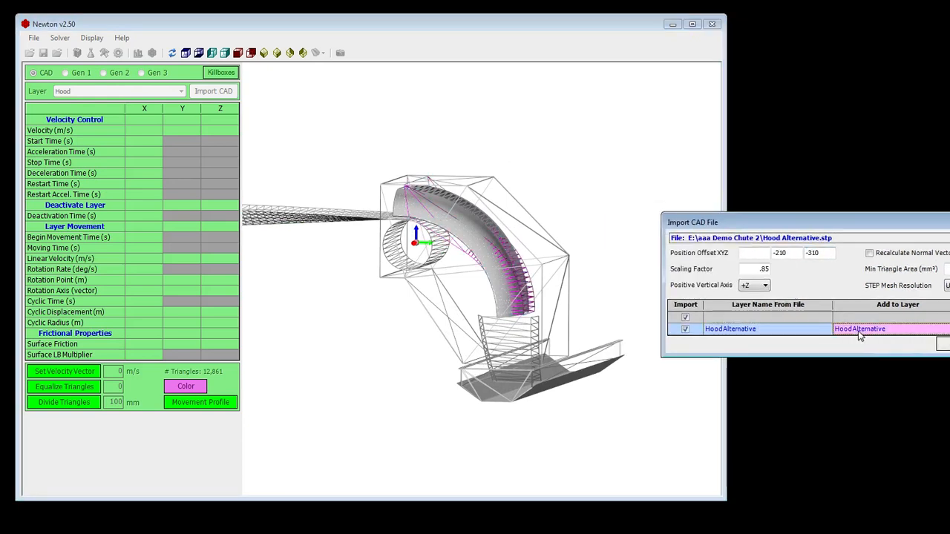
click(859, 336)
click(860, 350)
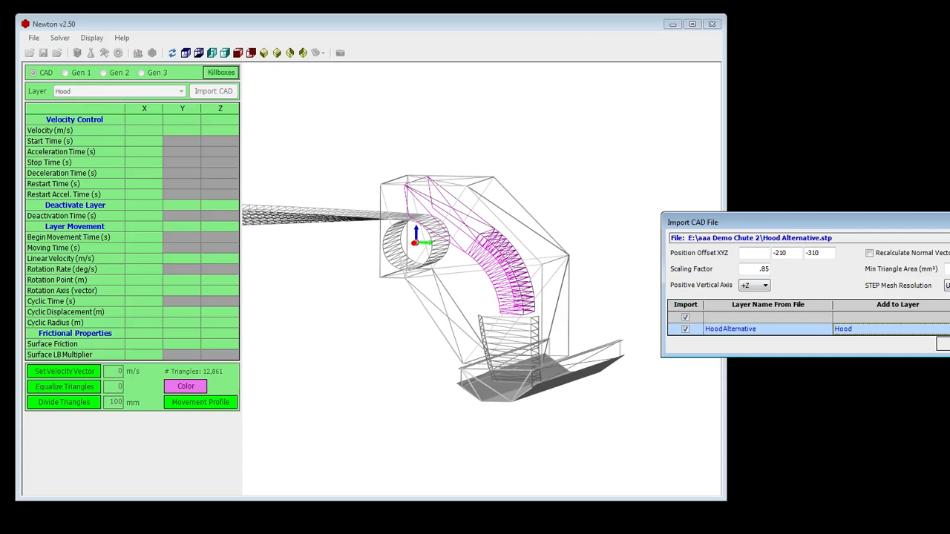
drag(529, 295, 450, 304)
scroll(460, 284, up, 3)
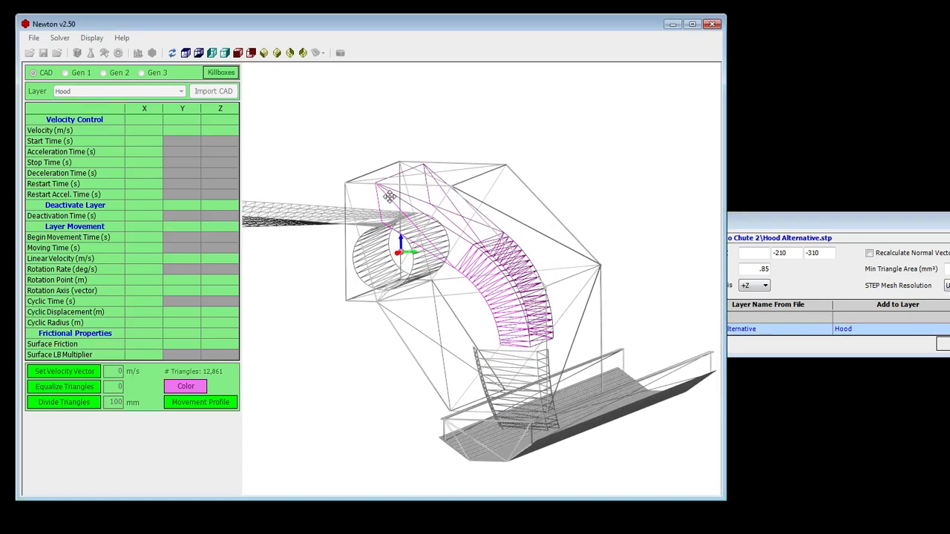
Keep the existing Hood geometry alongside the import and set the alternative hood's X position offset to 5000.
click(737, 321)
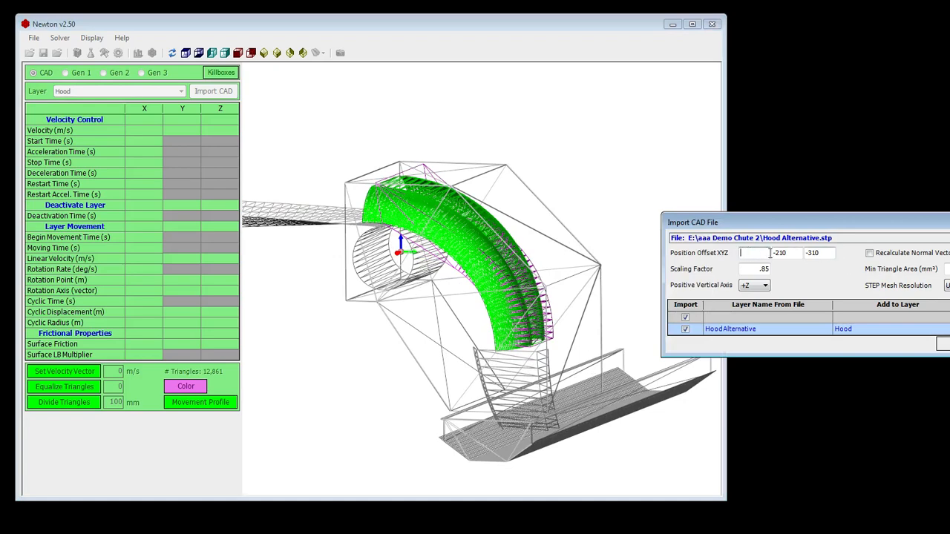
text(5000)
key(Return)
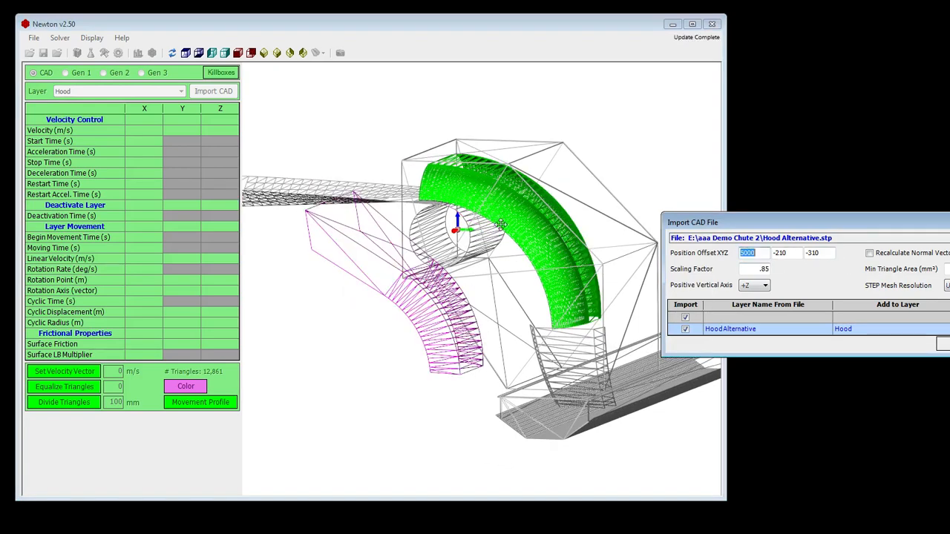
drag(835, 224, 865, 202)
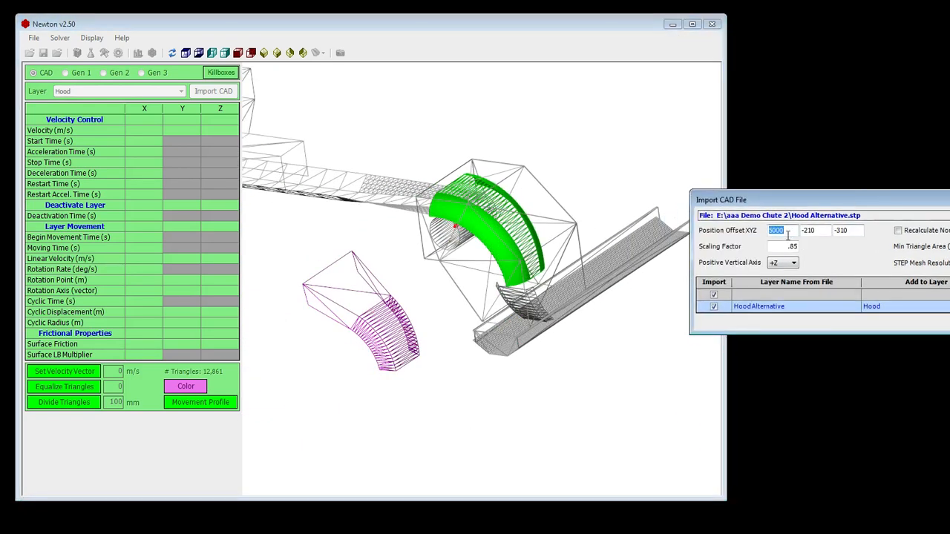
Display the surfaces as solid and then as transparent to compare the existing hood with the alternative hood.
click(790, 308)
right_click(534, 275)
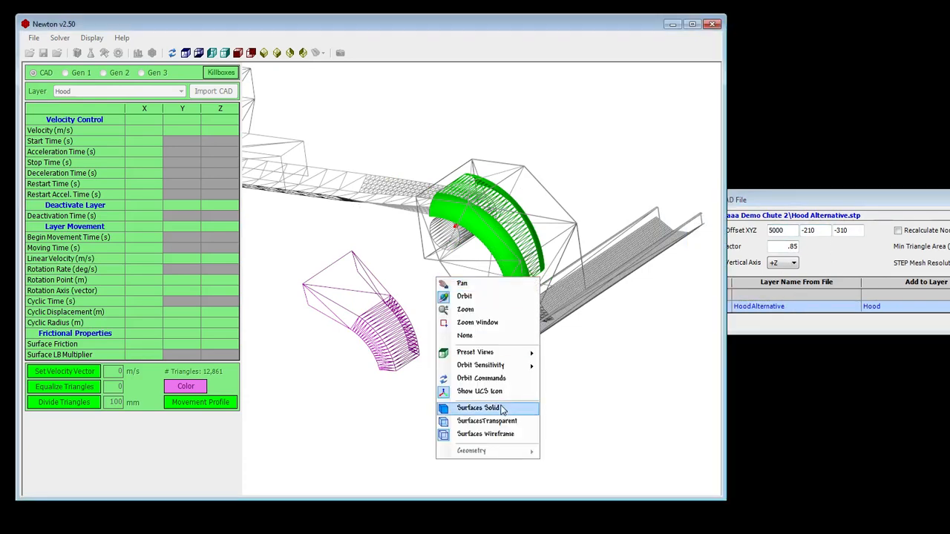
click(572, 406)
click(802, 308)
right_click(495, 249)
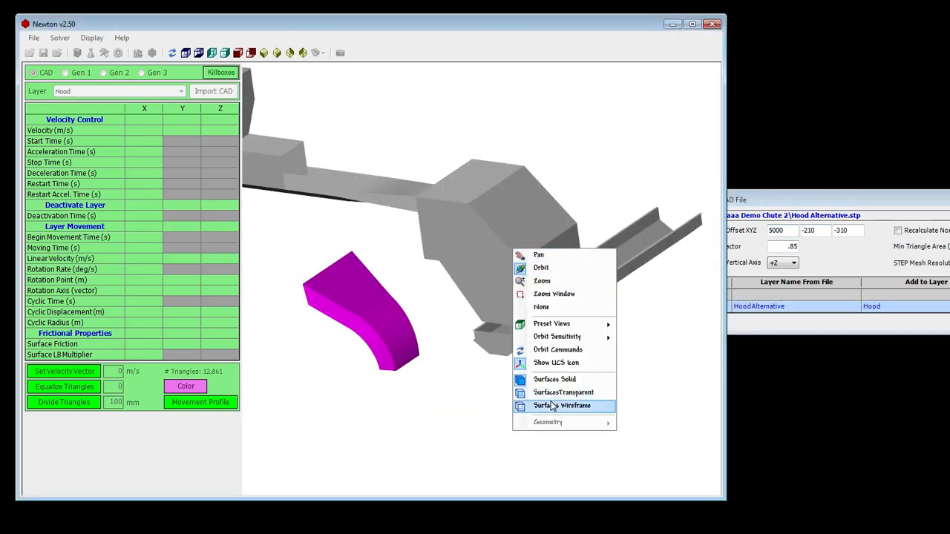
click(582, 403)
click(822, 309)
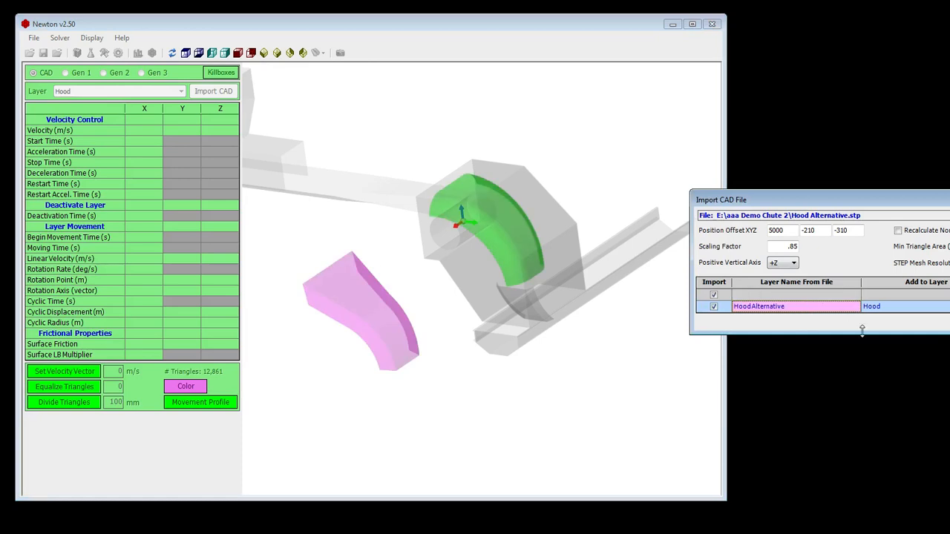
click(782, 296)
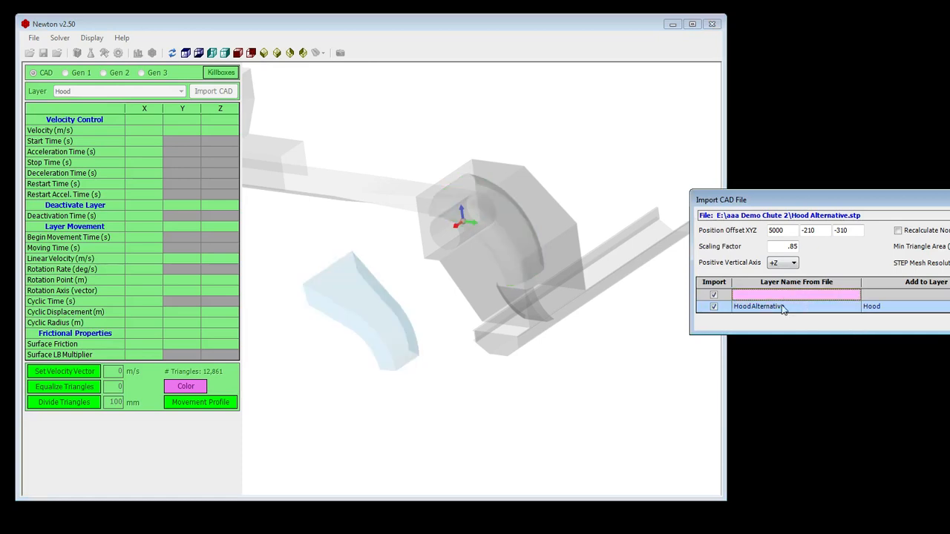
Switch the model from transparent to solid surface display.
drag(409, 195, 525, 232)
right_click(525, 232)
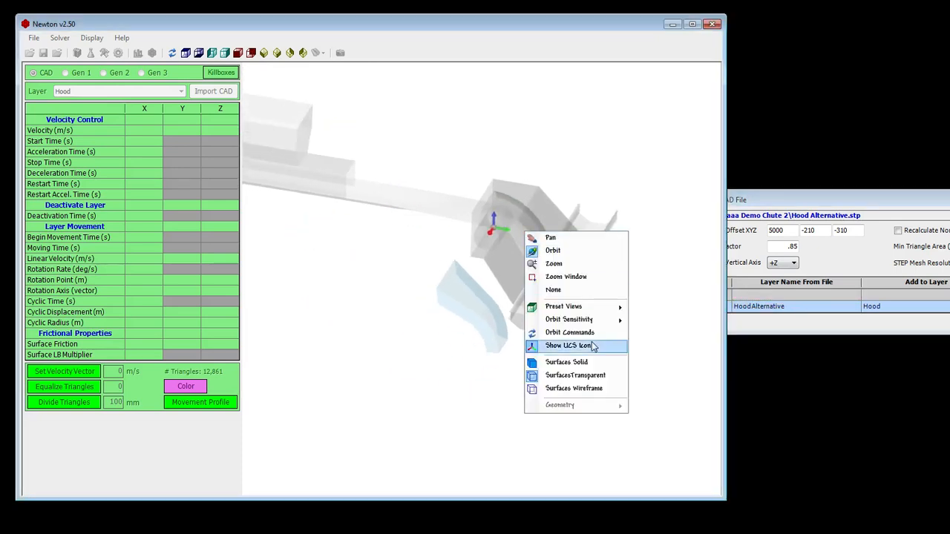
click(550, 291)
right_click(526, 239)
click(566, 370)
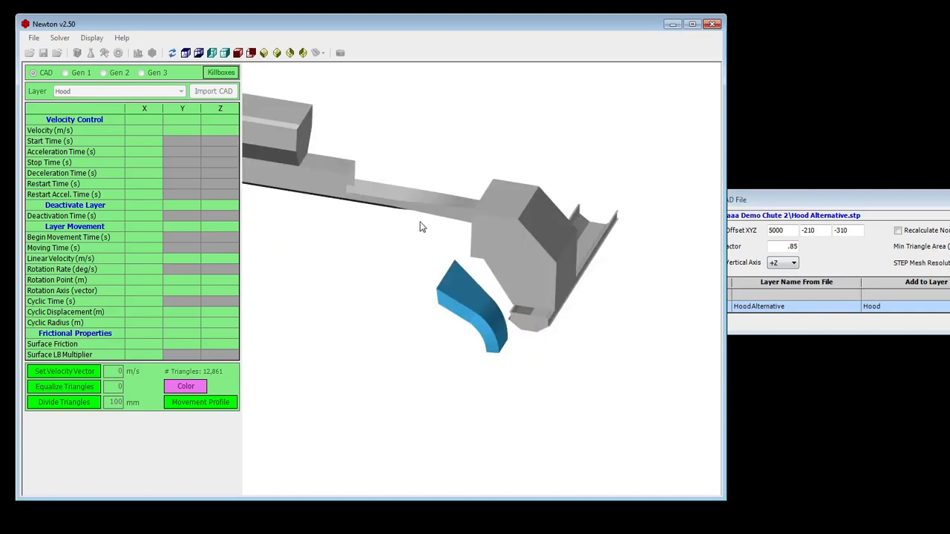
Examine the solid chute geometry and the offset alternative hood from several angles.
right_click(562, 232)
click(579, 265)
drag(549, 267, 361, 270)
right_click(535, 280)
click(562, 285)
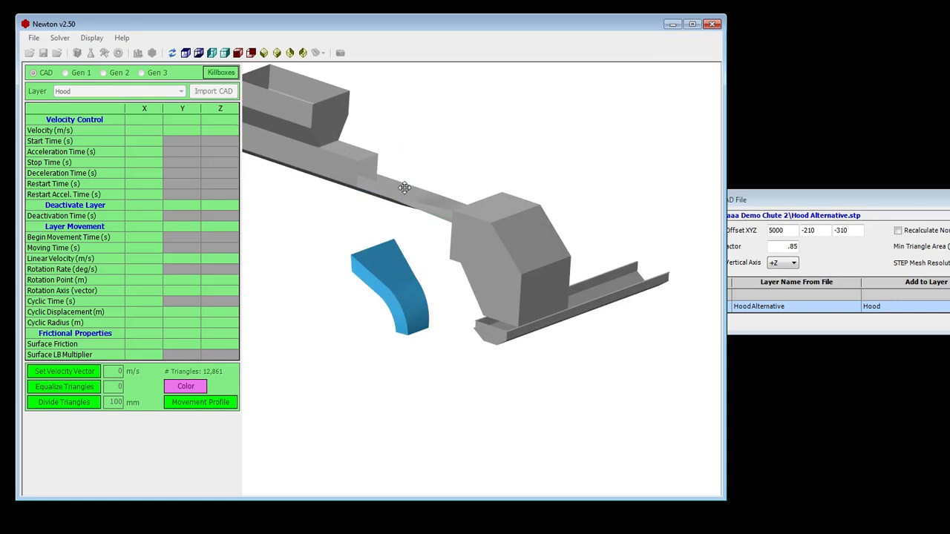
middle_drag(531, 295, 668, 285)
click(884, 311)
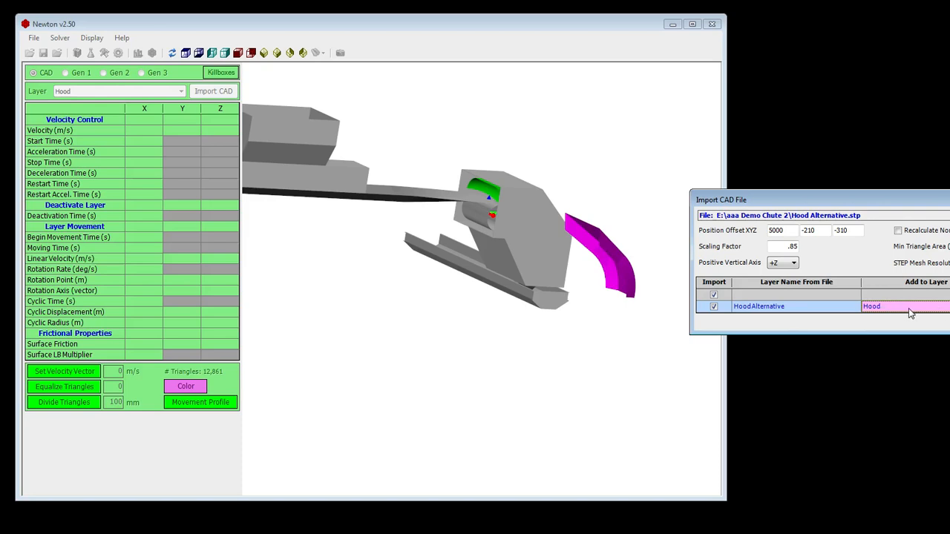
middle_drag(536, 215, 429, 170)
scroll(429, 170, up, 1)
scroll(448, 196, down, 1)
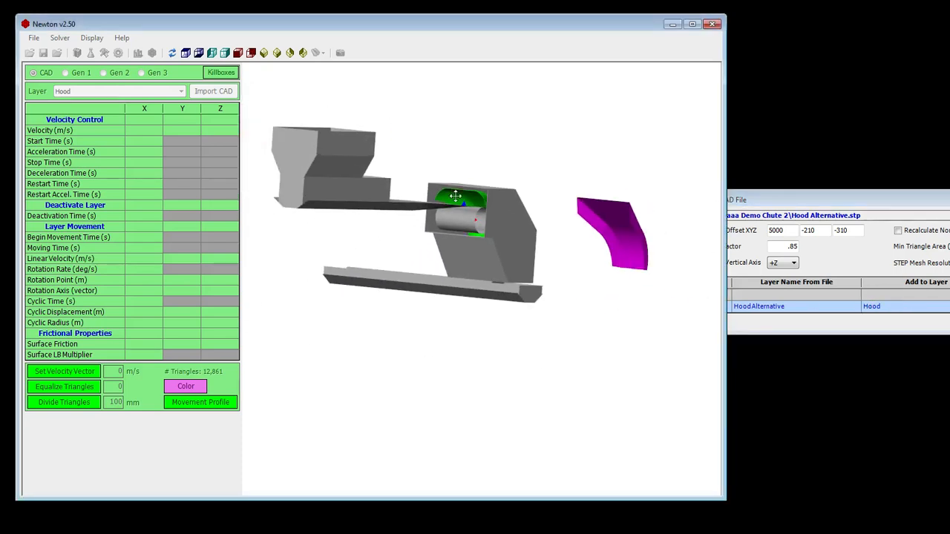
middle_drag(461, 202, 536, 208)
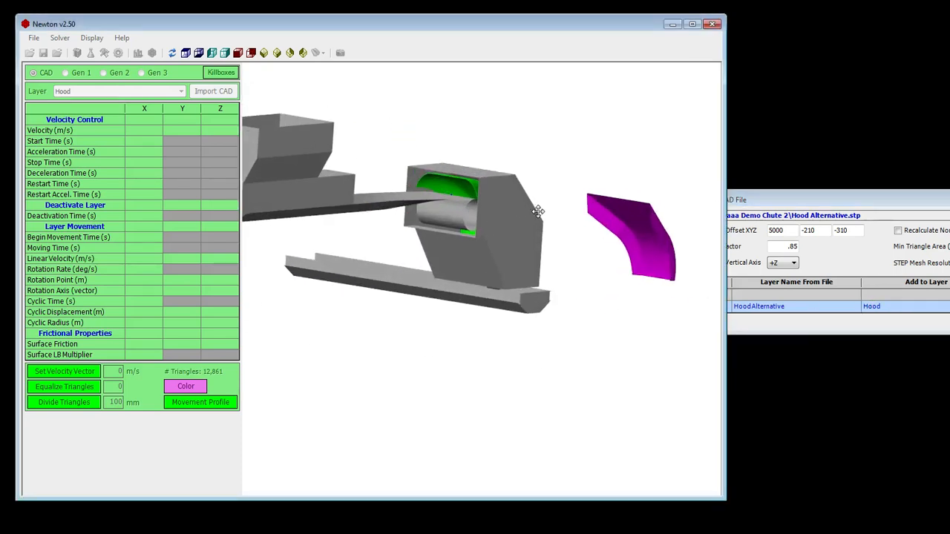
Return the model surfaces to wireframe display.
right_click(508, 217)
click(558, 372)
middle_drag(562, 359, 522, 297)
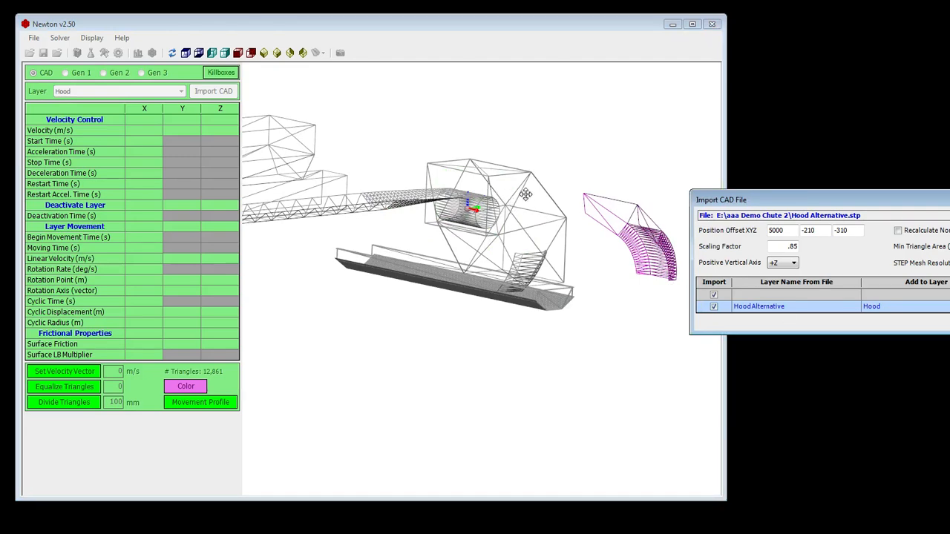
middle_drag(509, 202, 502, 213)
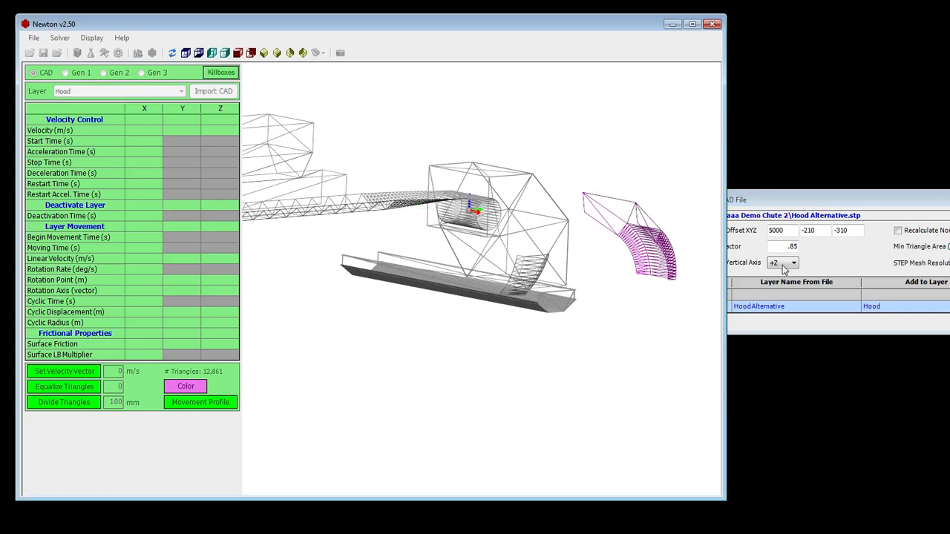
click(895, 202)
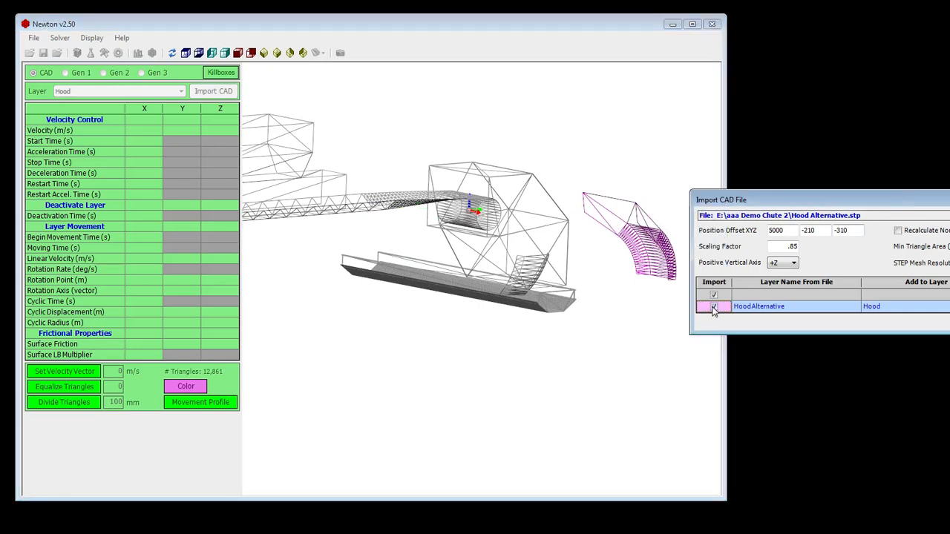
Exclude HoodAlternative from the import to inspect the existing hood, and include it again.
click(714, 307)
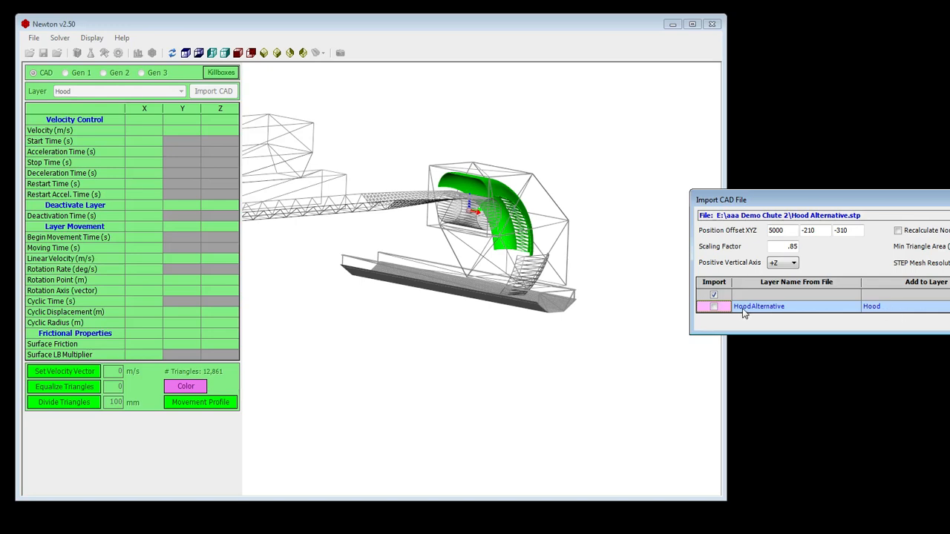
click(764, 309)
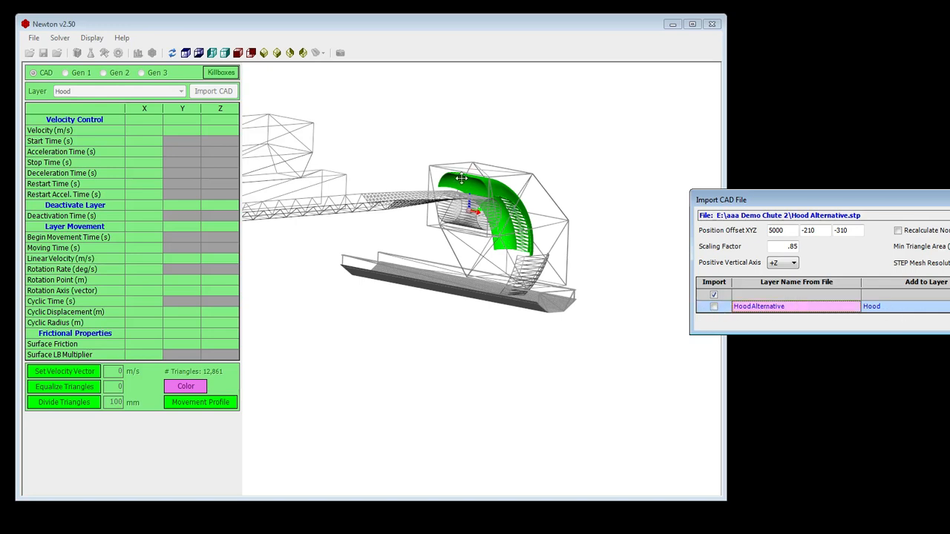
drag(490, 190, 488, 186)
scroll(601, 247, down, 3)
drag(567, 230, 456, 239)
click(715, 310)
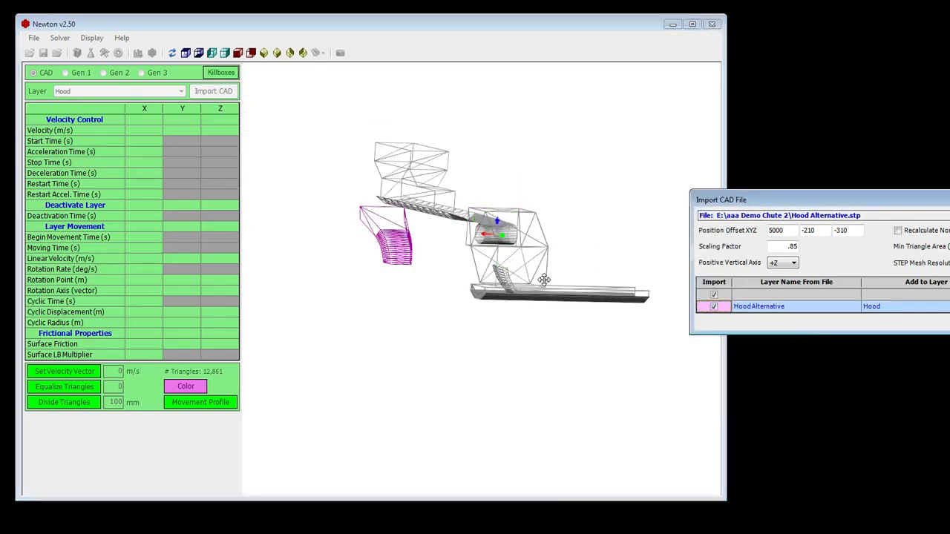
Clear the alternative hood's X position offset to align it with the chute.
click(783, 231)
key(BackSpace)
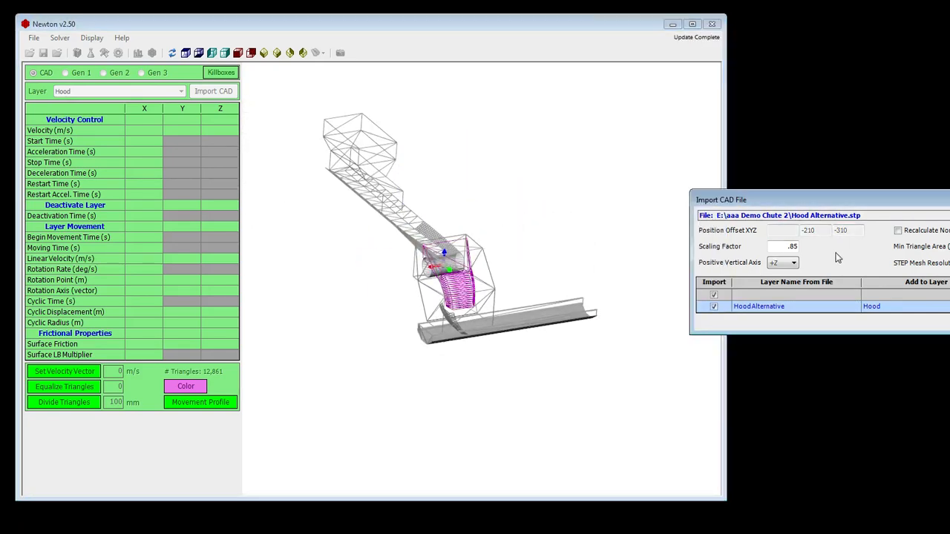
drag(586, 282, 564, 275)
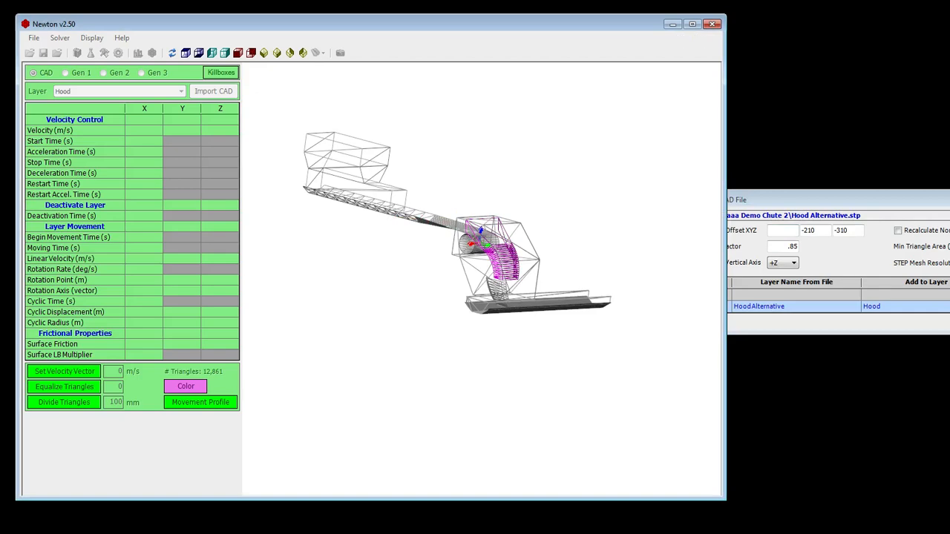
click(942, 297)
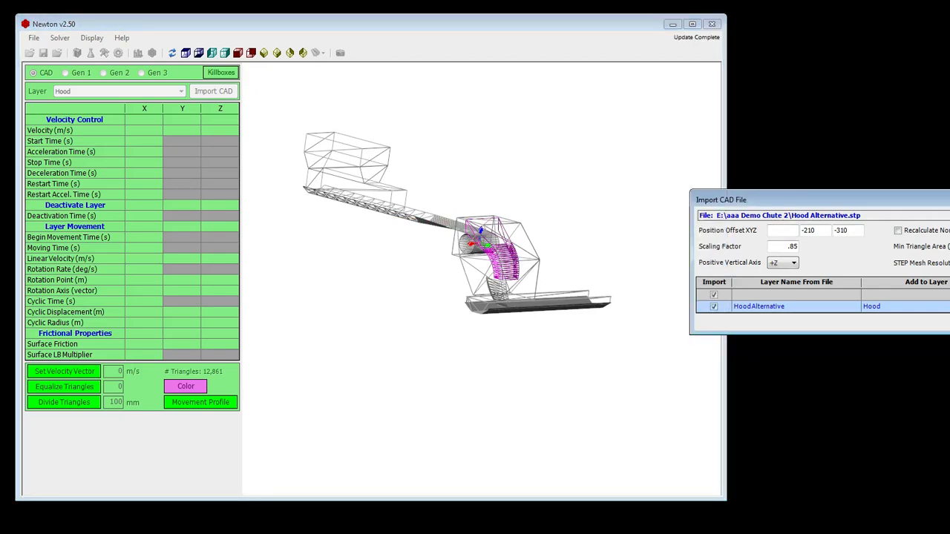
Inspect the alternative hood's fit inside the head chute and import it into the Hood layer.
drag(554, 270, 593, 247)
scroll(592, 247, up, 5)
scroll(592, 247, up, 3)
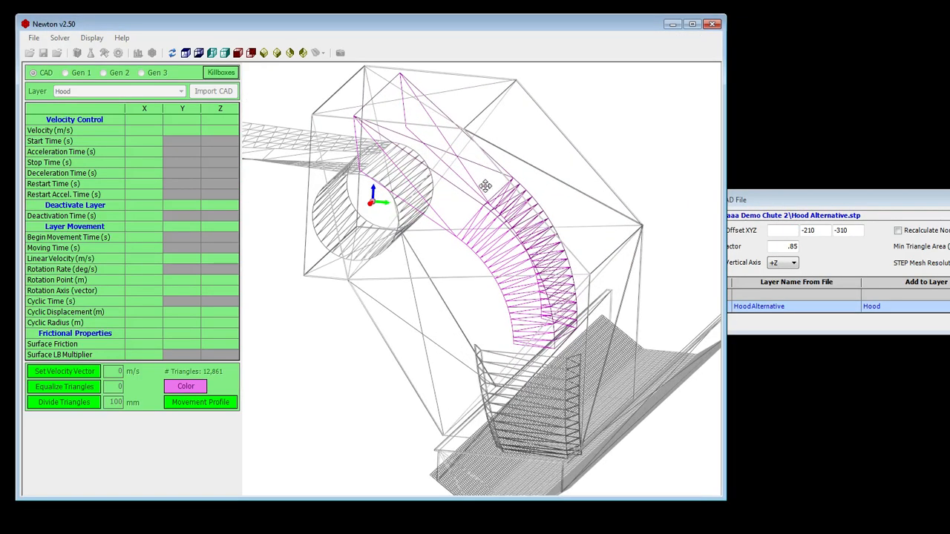
drag(565, 300, 568, 306)
scroll(568, 307, down, 3)
scroll(570, 305, down, 2)
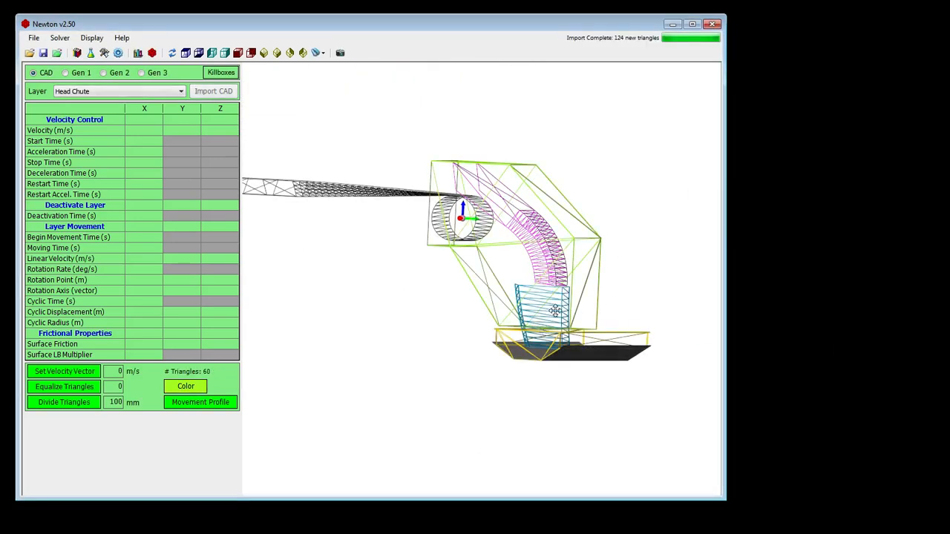
Examine the complete chute and conveyor model with the imported hood from both sides.
scroll(573, 280, down, 4)
drag(556, 312, 330, 268)
scroll(465, 318, down, 3)
scroll(334, 264, up, 5)
scroll(566, 332, down, 3)
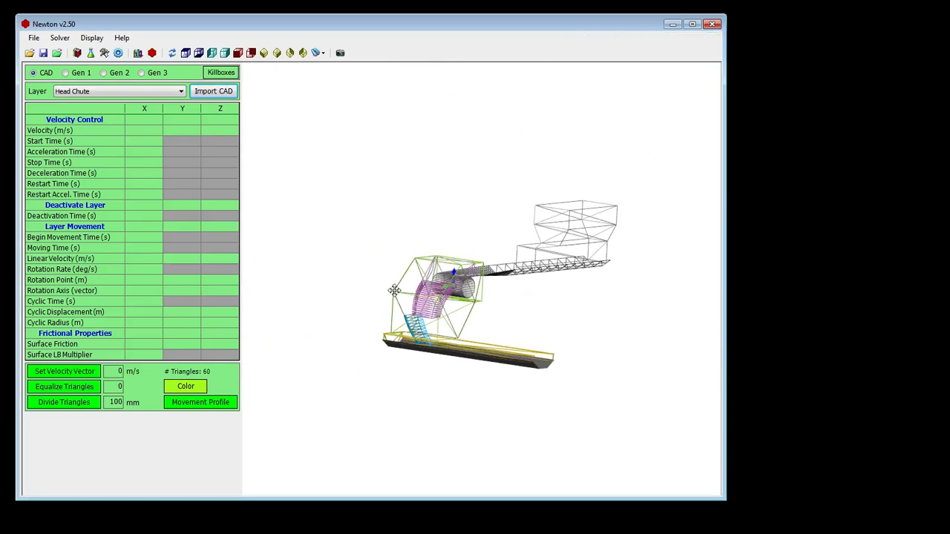
scroll(409, 292, up, 4)
drag(413, 294, 700, 271)
scroll(555, 302, down, 3)
drag(555, 302, 681, 368)
drag(592, 308, 553, 290)
scroll(554, 290, up, 2)
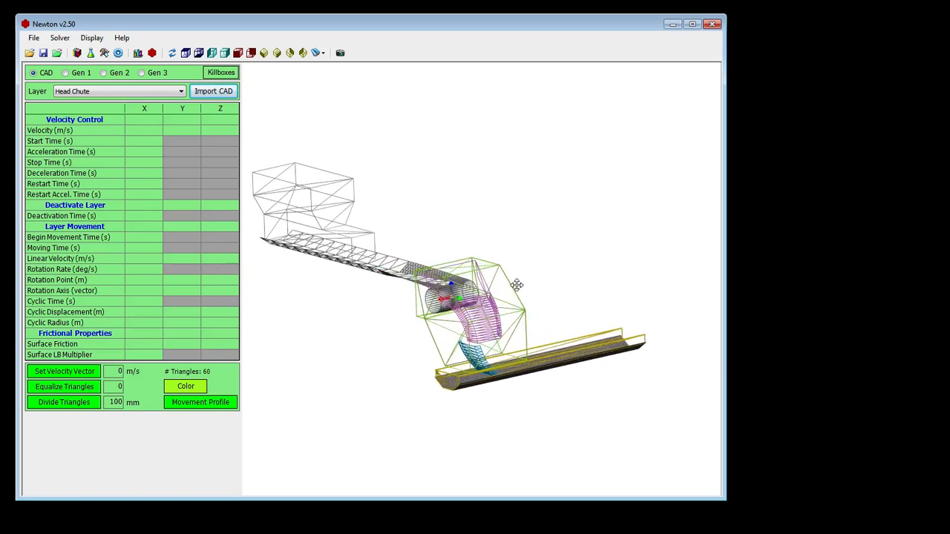
Start a new empty model.
click(34, 38)
click(67, 51)
click(98, 53)
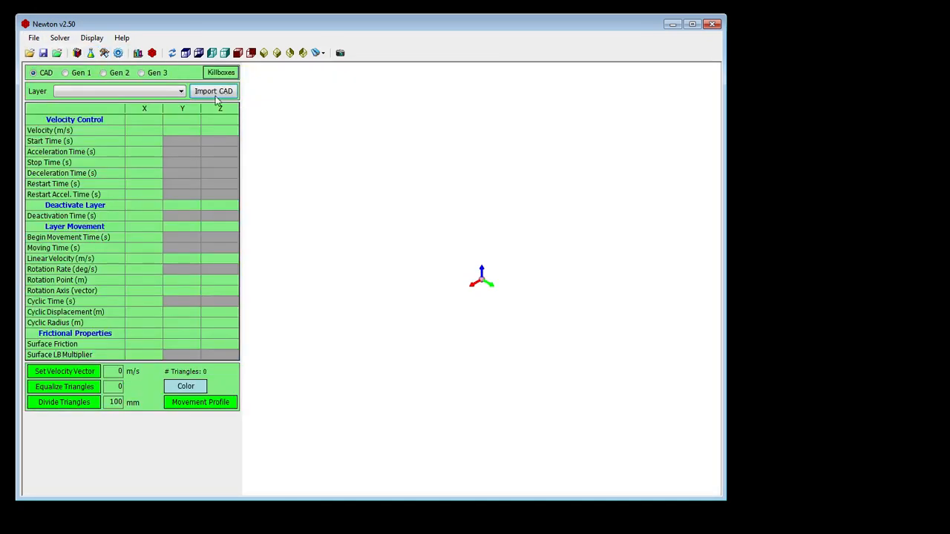
Open Demo Chute 1.stp from the aaa Demo Chute 1 folder for CAD import, keeping the model in view.
click(213, 91)
click(397, 156)
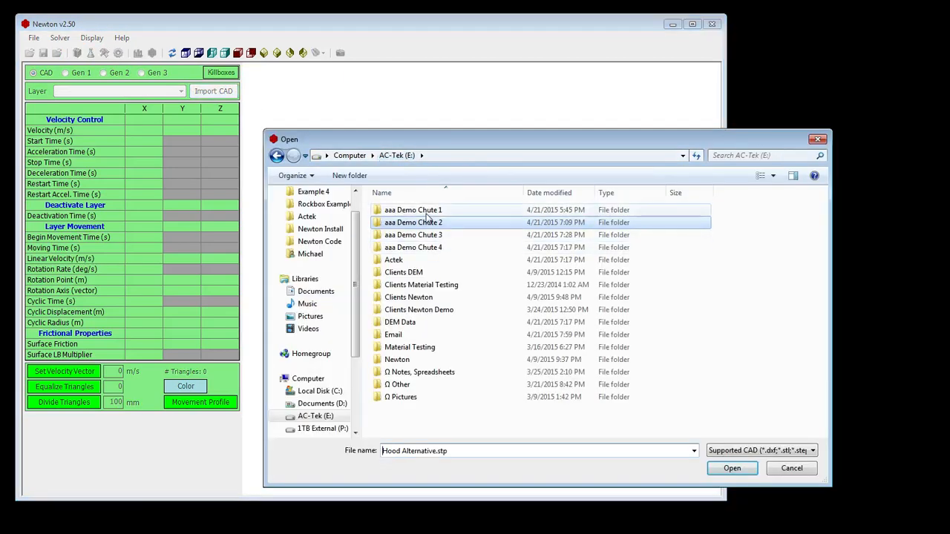
double_click(430, 211)
click(401, 223)
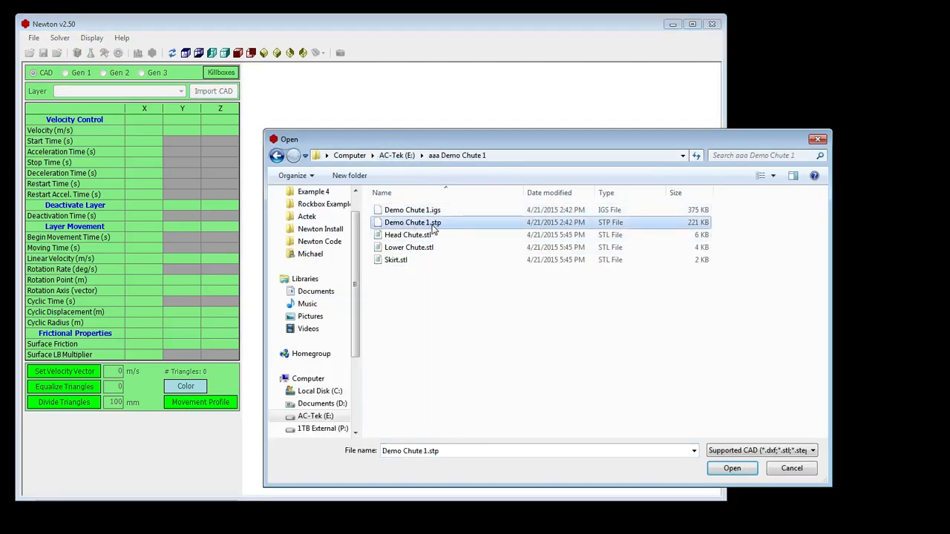
double_click(432, 226)
drag(498, 171, 874, 137)
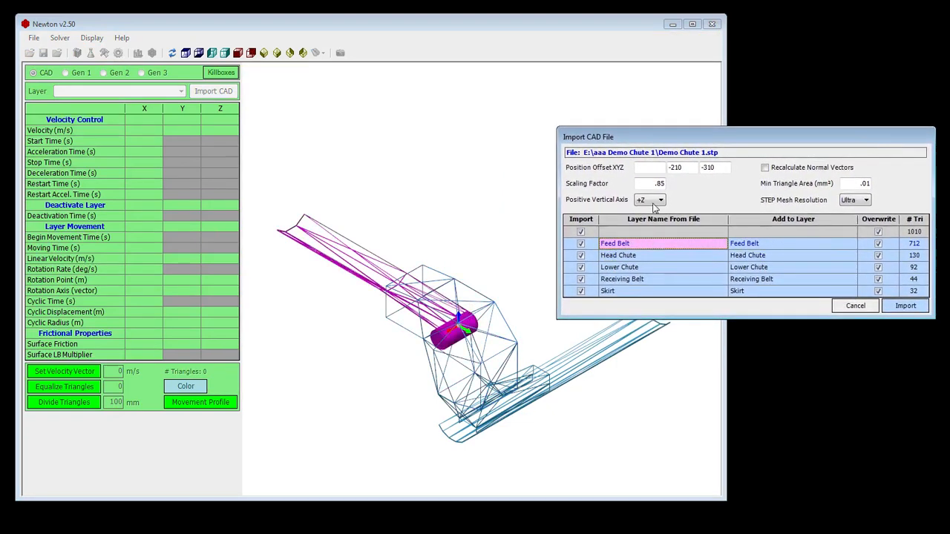
Clear the Y and Z position offsets and reset the import scaling factor to 1.00.
double_click(680, 167)
key(BackSpace)
drag(727, 167, 694, 169)
key(BackSpace)
drag(639, 185, 680, 184)
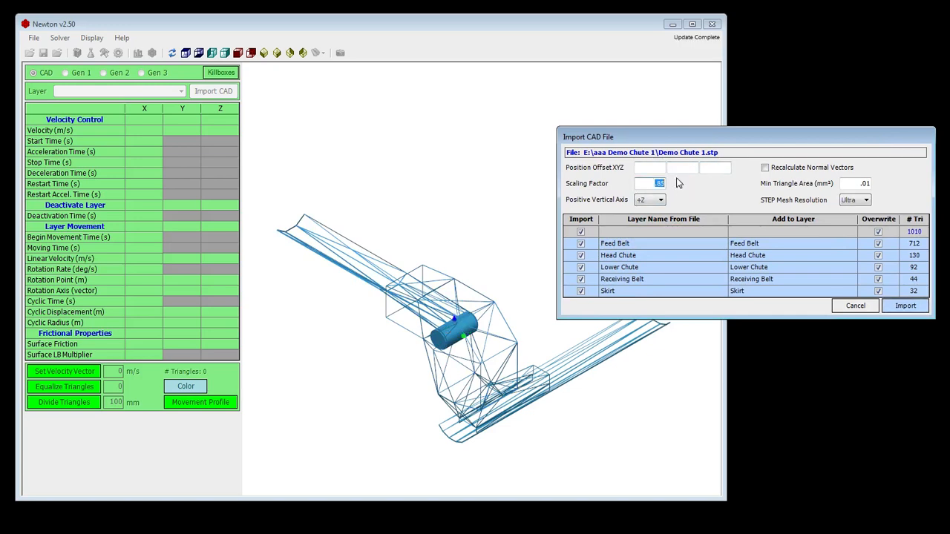
key(BackSpace)
click(657, 169)
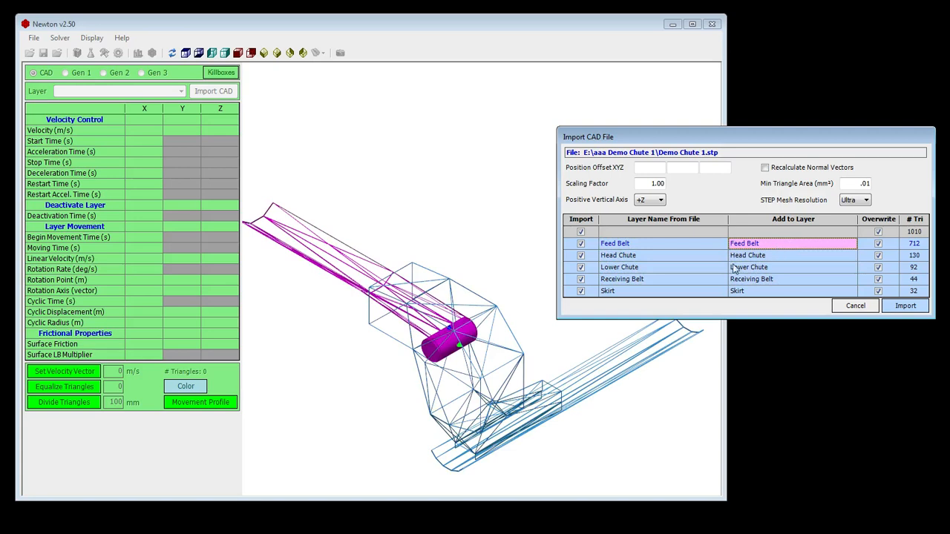
Review which geometry belongs to each layer in the Demo Chute 1 import list, such as Feed Belt and Head Chute.
click(772, 257)
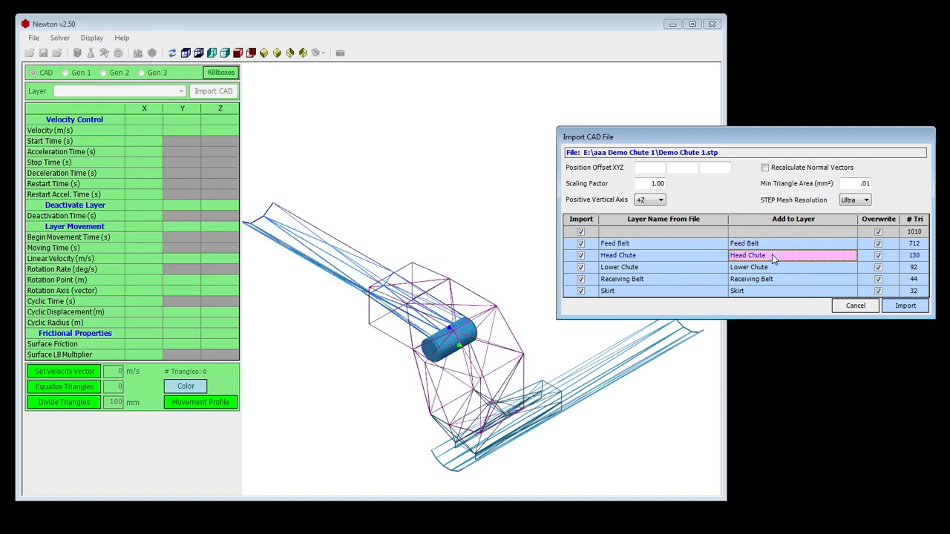
key(Down)
key(Up)
key(Up)
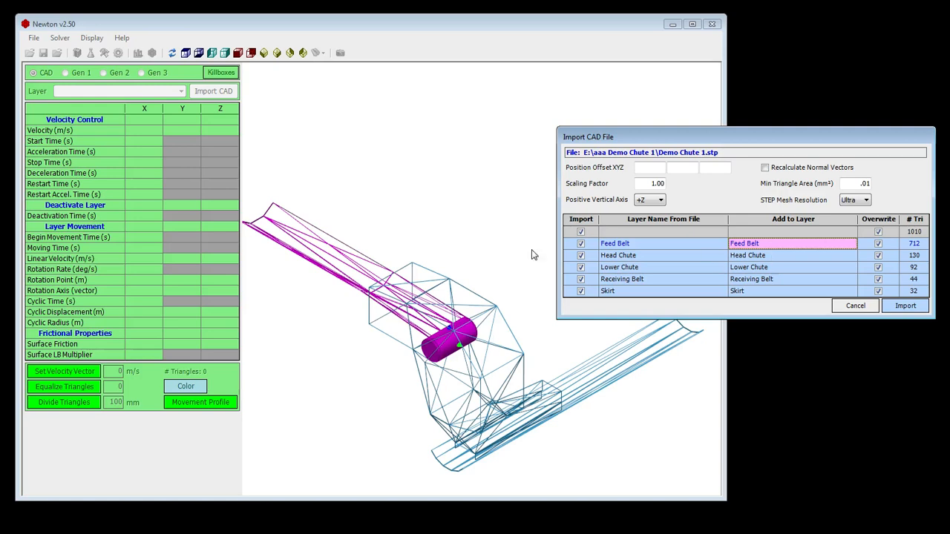
click(351, 264)
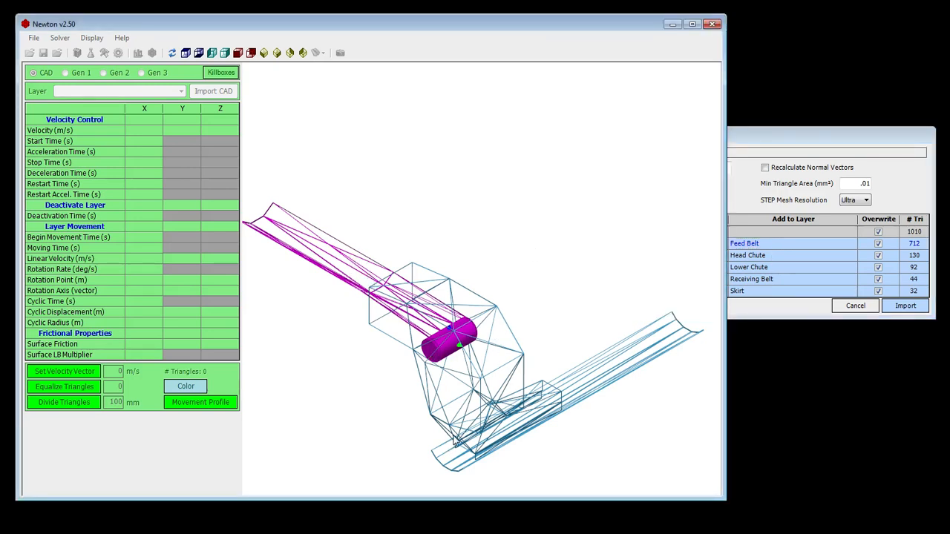
click(773, 136)
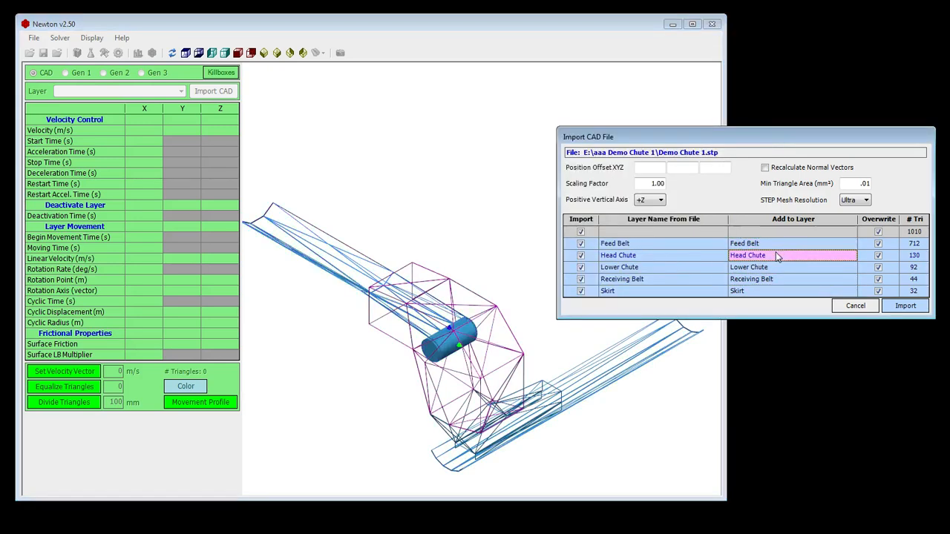
click(433, 378)
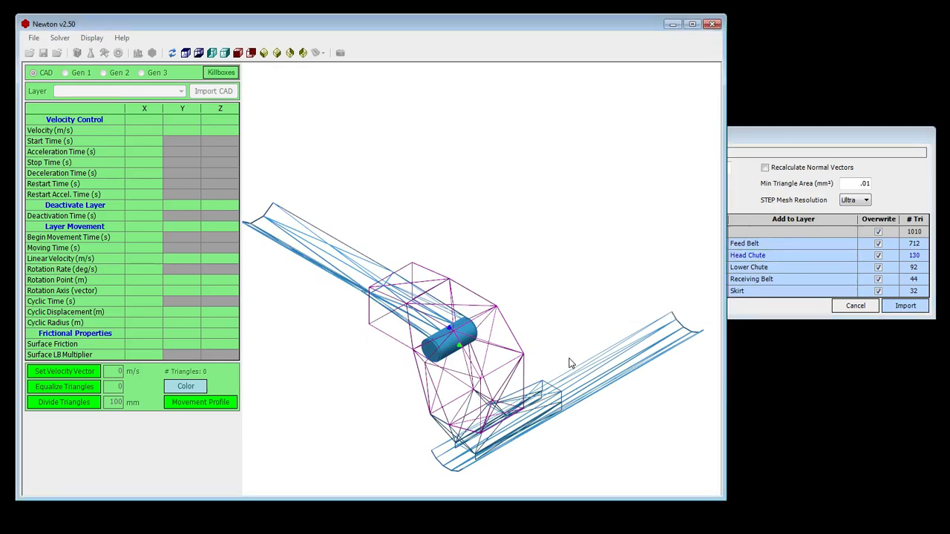
click(778, 141)
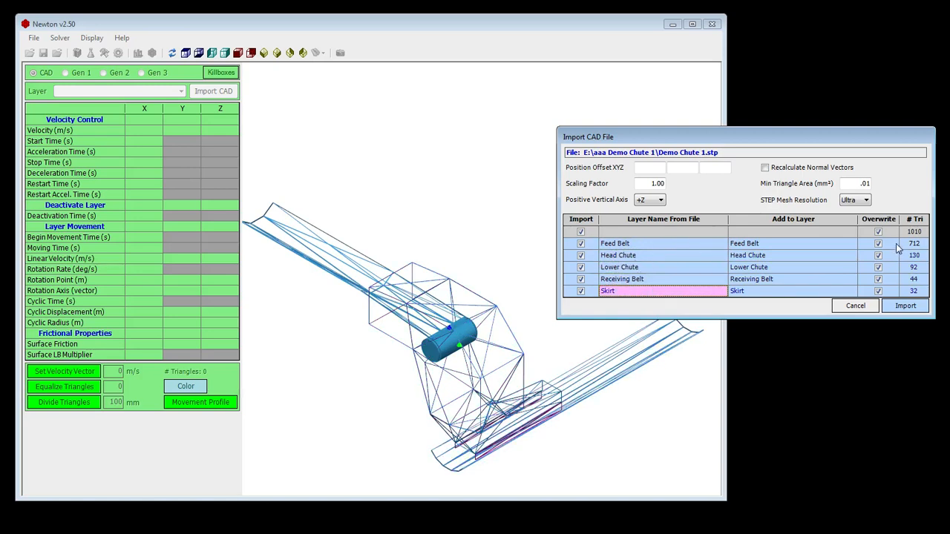
Import all listed layers of Demo Chute 1.stp and inspect the resulting model geometry.
click(905, 305)
right_click(547, 221)
click(556, 240)
drag(564, 287, 583, 270)
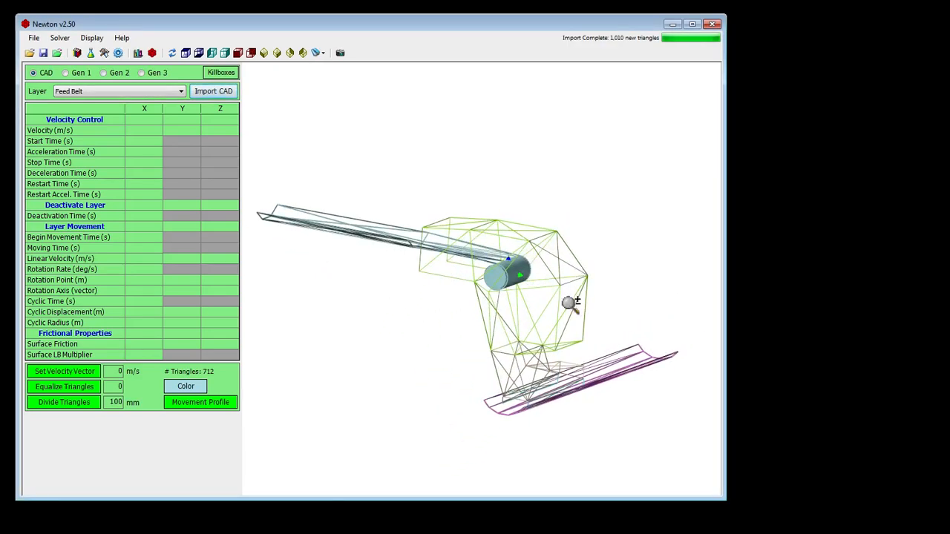
scroll(569, 304, up, 3)
scroll(483, 250, down, 3)
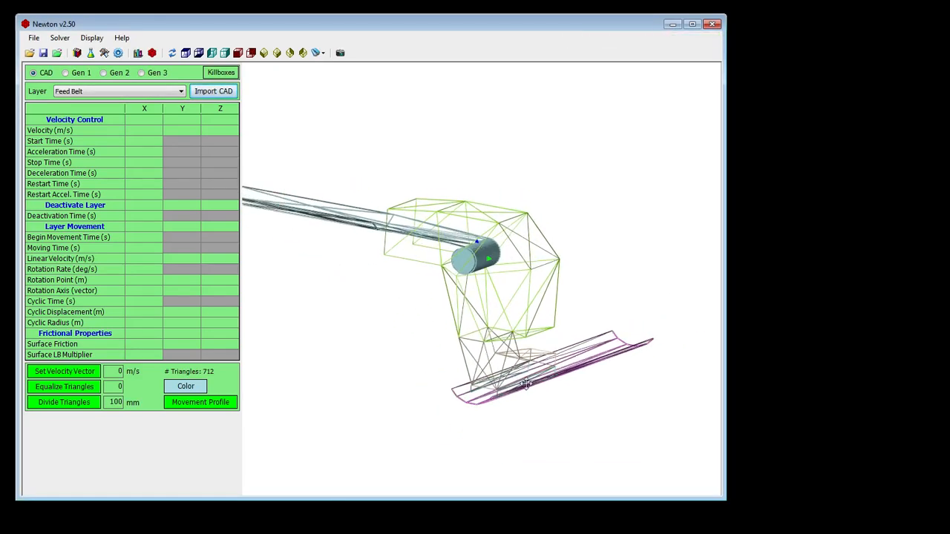
drag(523, 342, 497, 349)
scroll(424, 300, down, 3)
scroll(417, 285, up, 2)
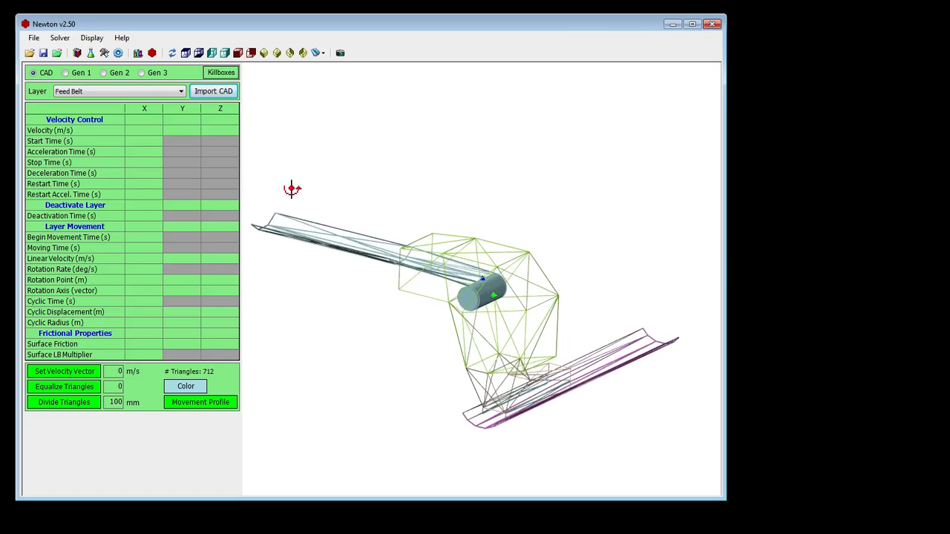
Delete the Feed Belt and Receiving Belt layers from the geometry.
right_click(108, 90)
click(141, 106)
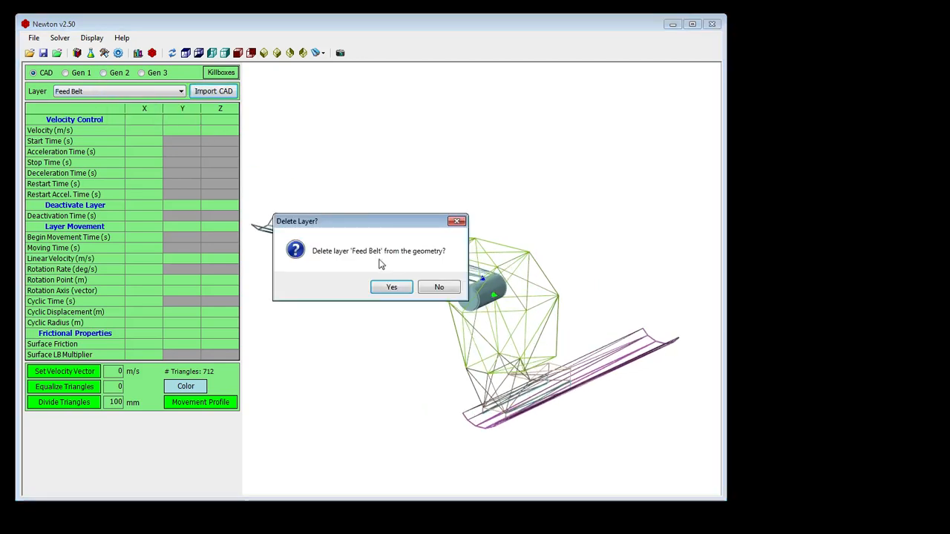
click(392, 288)
click(111, 90)
click(111, 116)
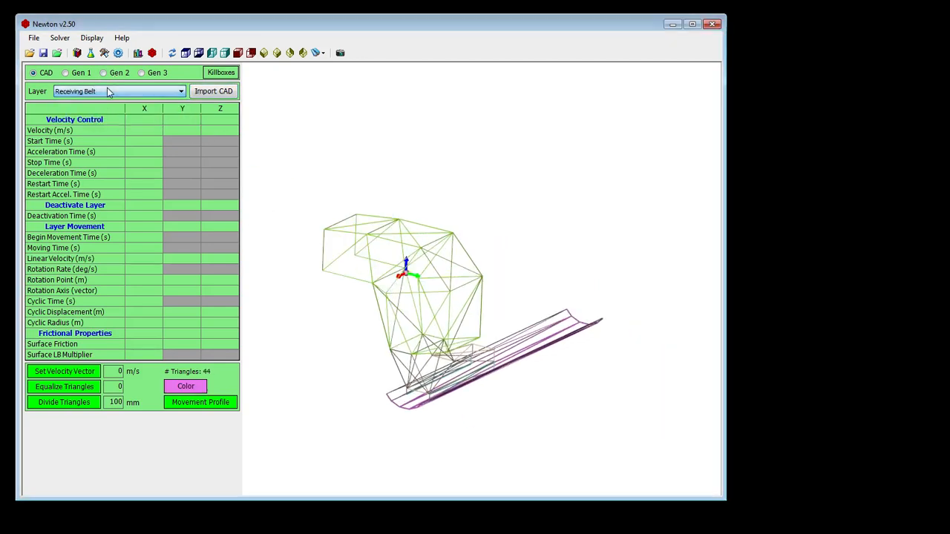
right_click(109, 90)
click(148, 109)
click(398, 289)
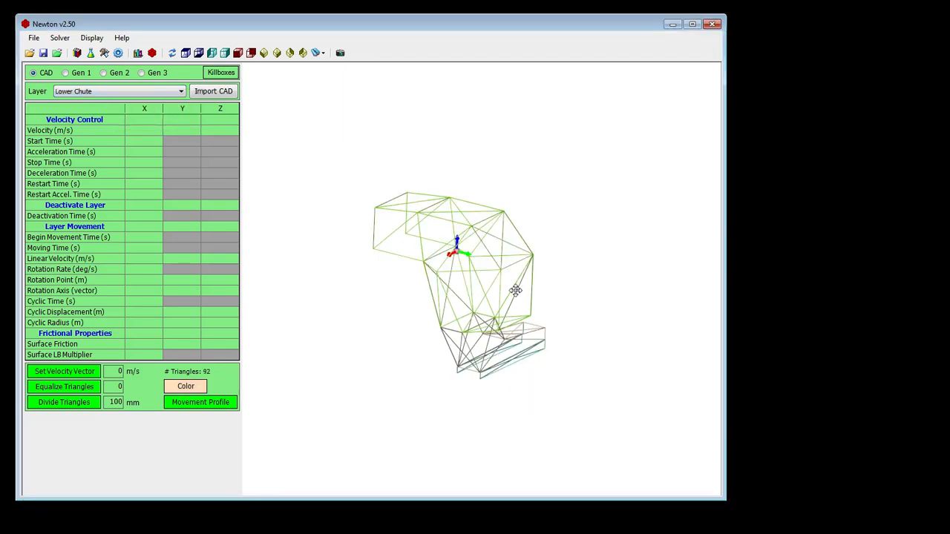
drag(460, 288, 409, 295)
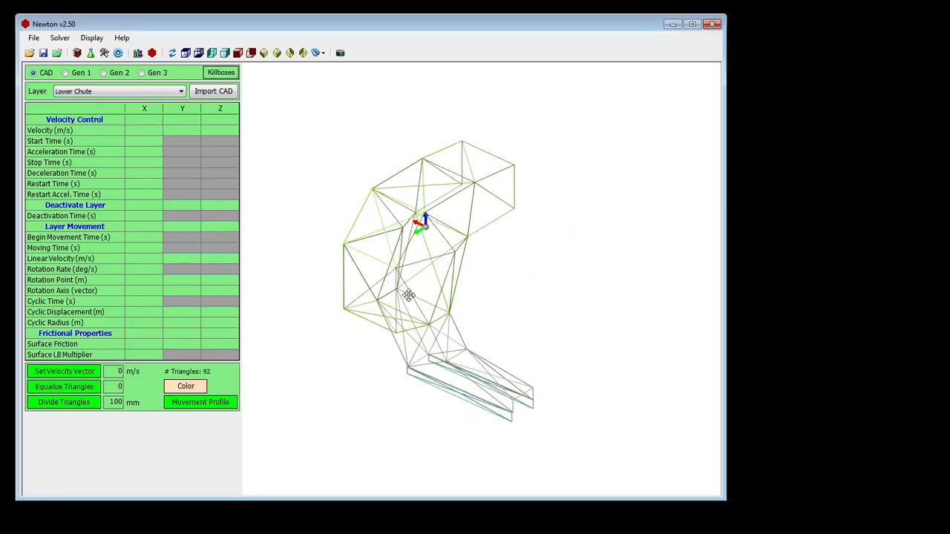
Start a new empty model and open double chute.dxf from the aaa Demo Chute 3 folder for CAD import.
click(33, 38)
click(44, 49)
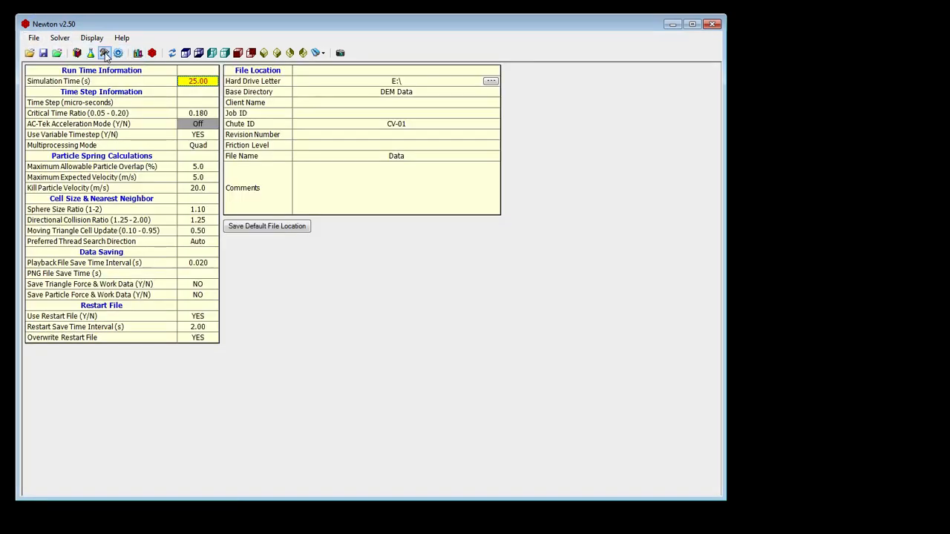
click(212, 90)
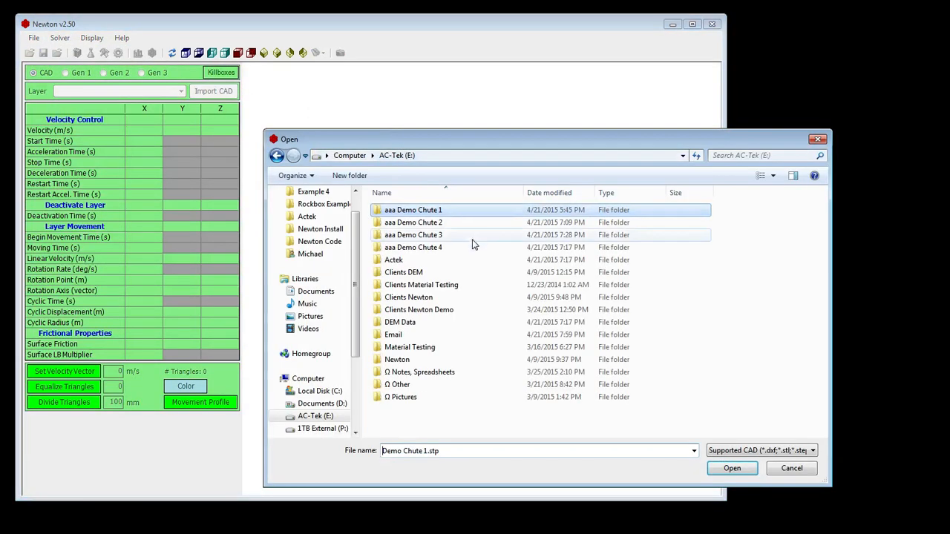
double_click(413, 234)
double_click(408, 211)
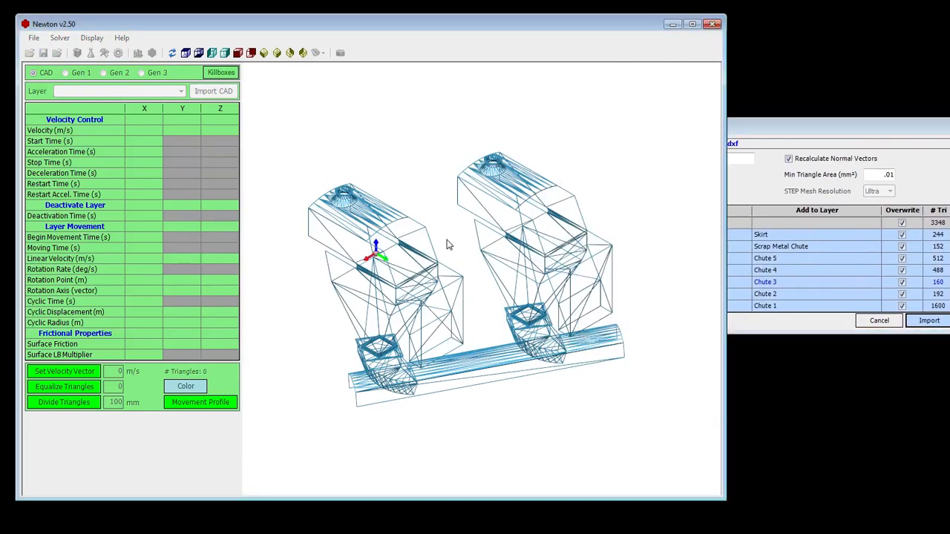
Display the double chute preview with solid surfaces and inspect it from a different angle.
right_click(468, 227)
click(514, 362)
right_click(466, 236)
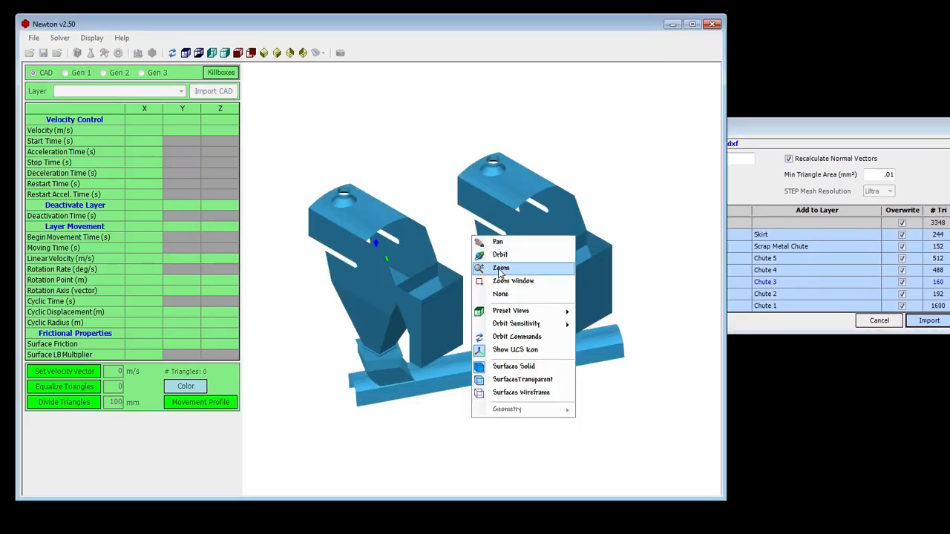
click(493, 266)
mouse_move(752, 158)
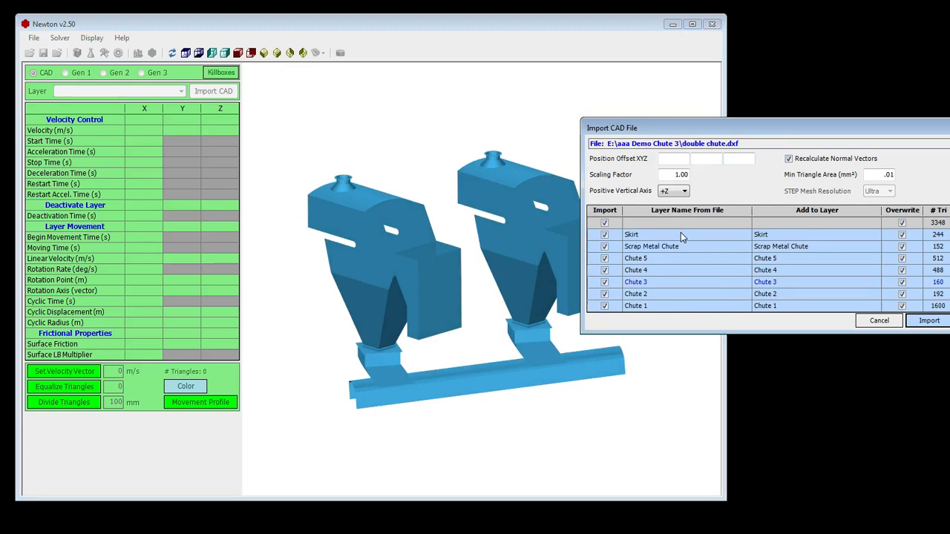
drag(411, 257, 409, 270)
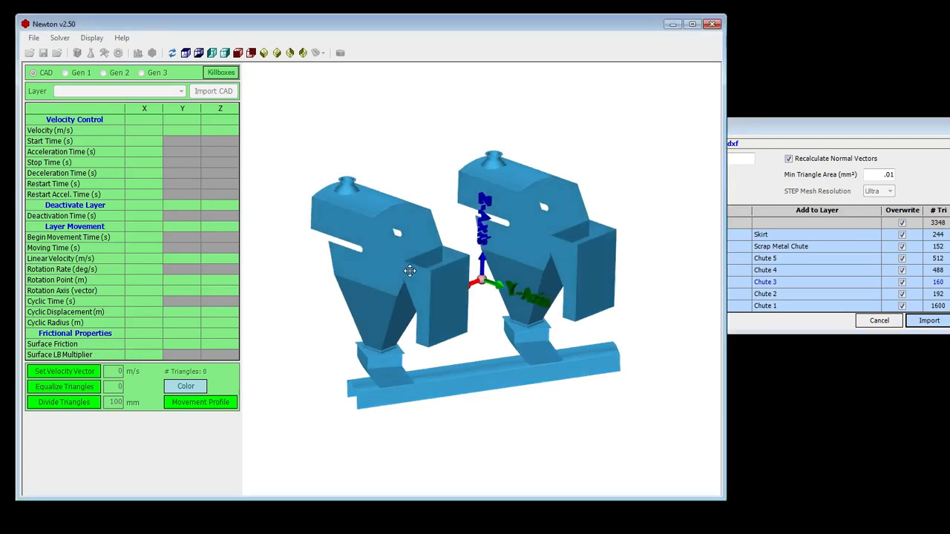
click(804, 131)
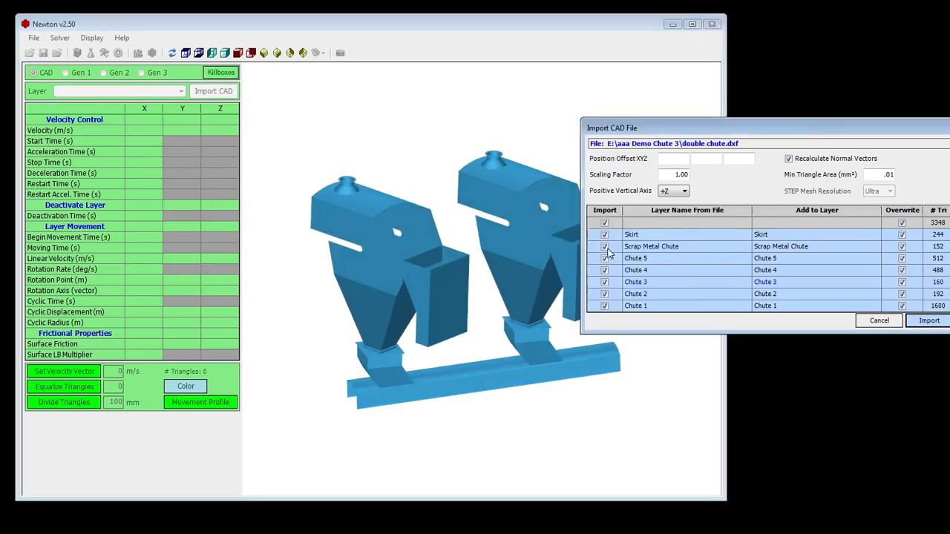
Exclude the Scrap Metal Chute layer and import the remaining layers of double chute.dxf.
click(604, 247)
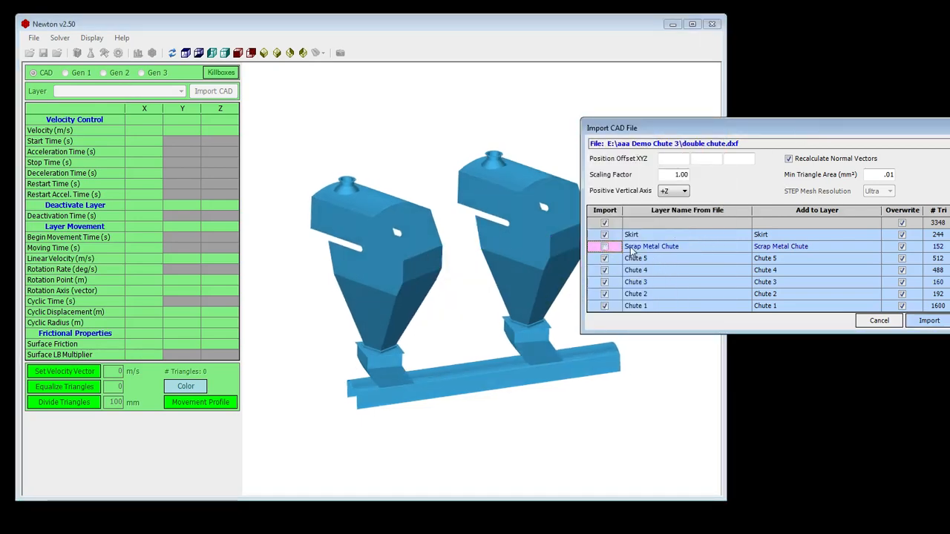
drag(362, 240, 550, 221)
click(834, 127)
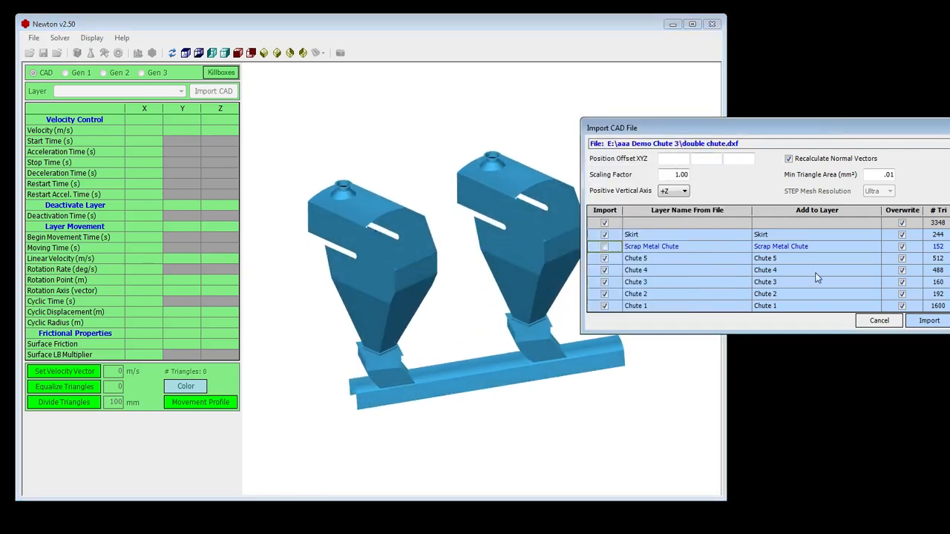
click(929, 321)
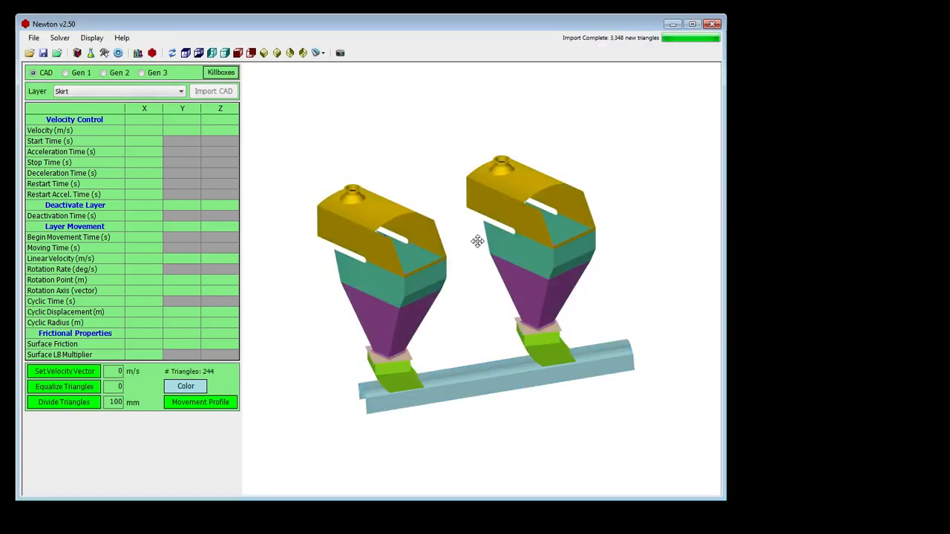
Review the imported layers in the layer list, from Skirt to Chute 1, and keep Skirt as the current layer.
click(85, 90)
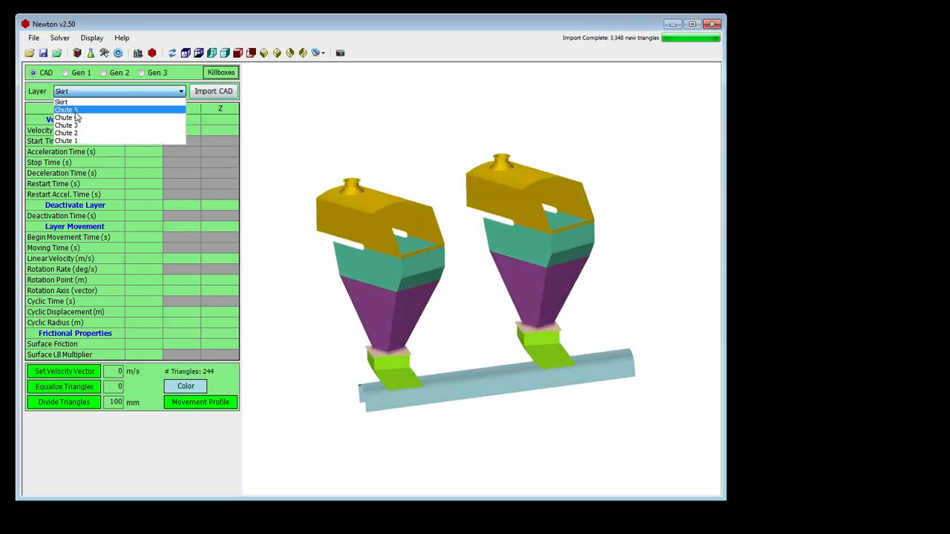
click(78, 140)
scroll(115, 138, down, 5)
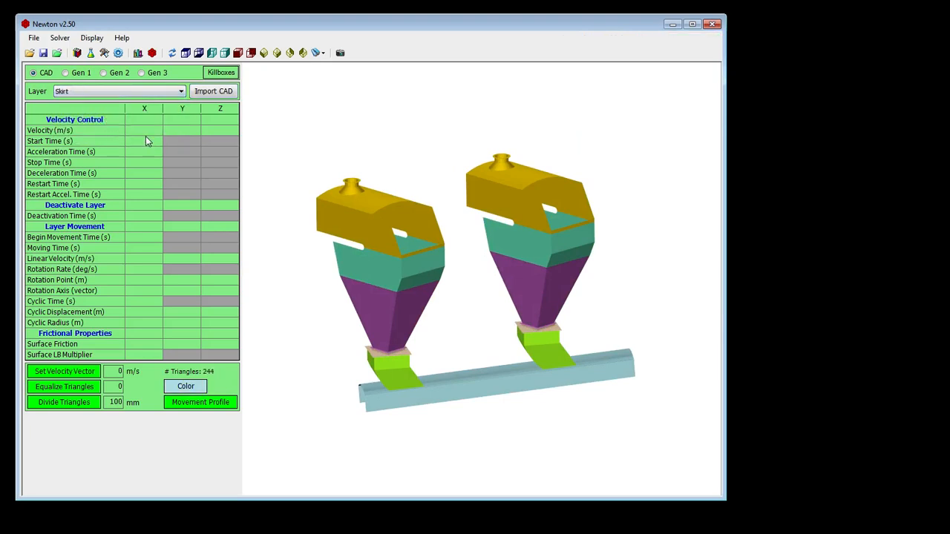
drag(514, 197, 498, 242)
click(208, 97)
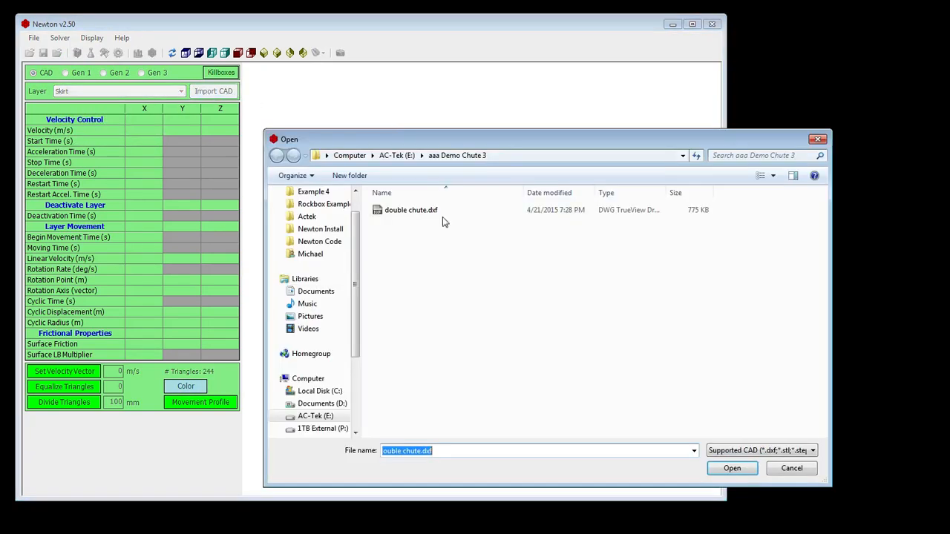
click(788, 469)
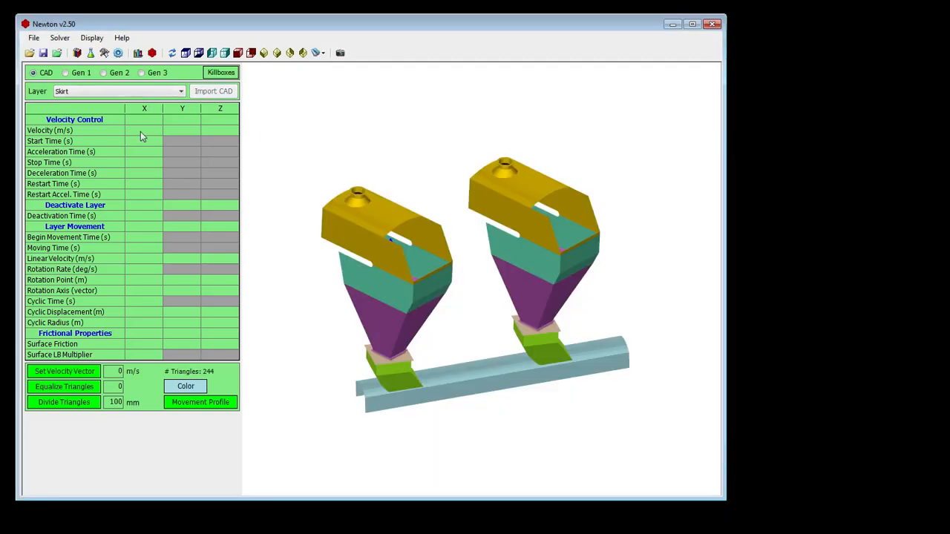
click(111, 92)
click(86, 103)
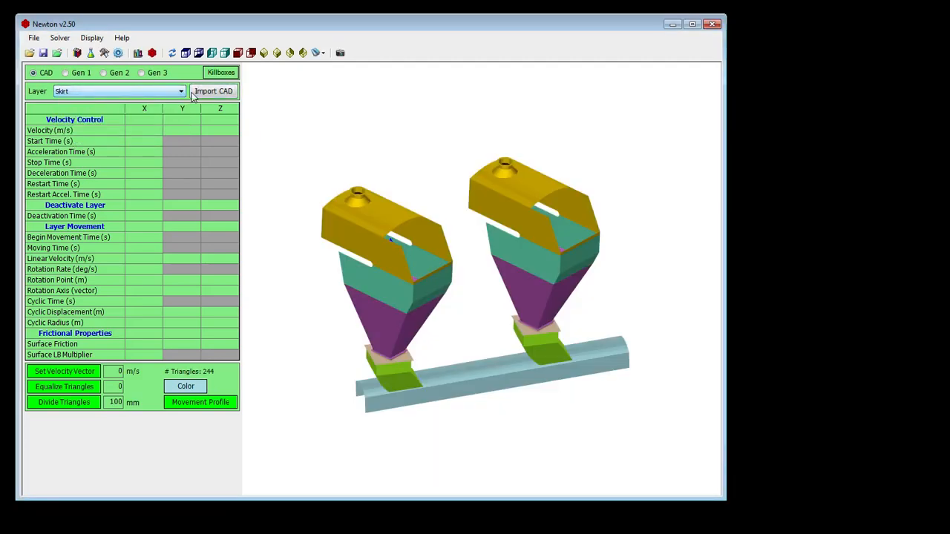
Reopen double chute.dxf for import, set the Y position offset to 5000 and turn off overwriting for all layers.
click(213, 91)
double_click(429, 212)
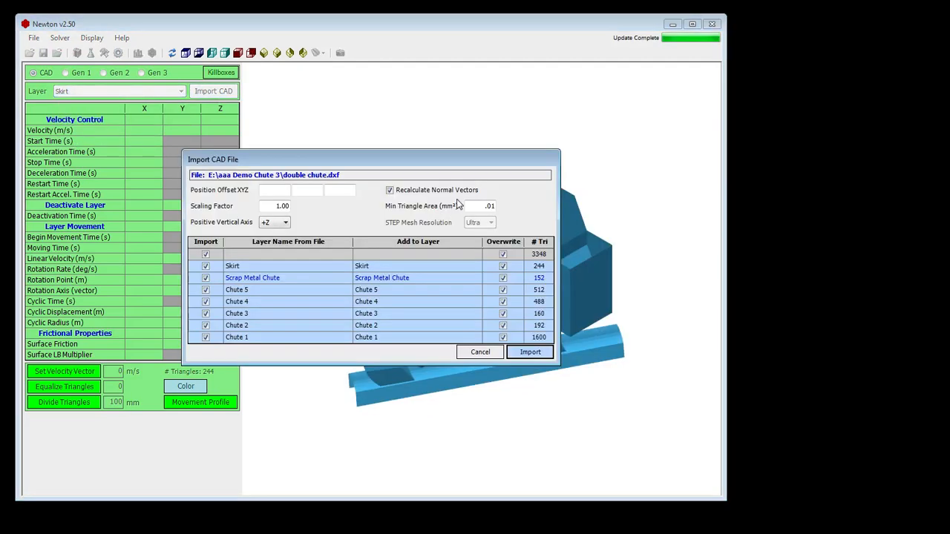
click(336, 239)
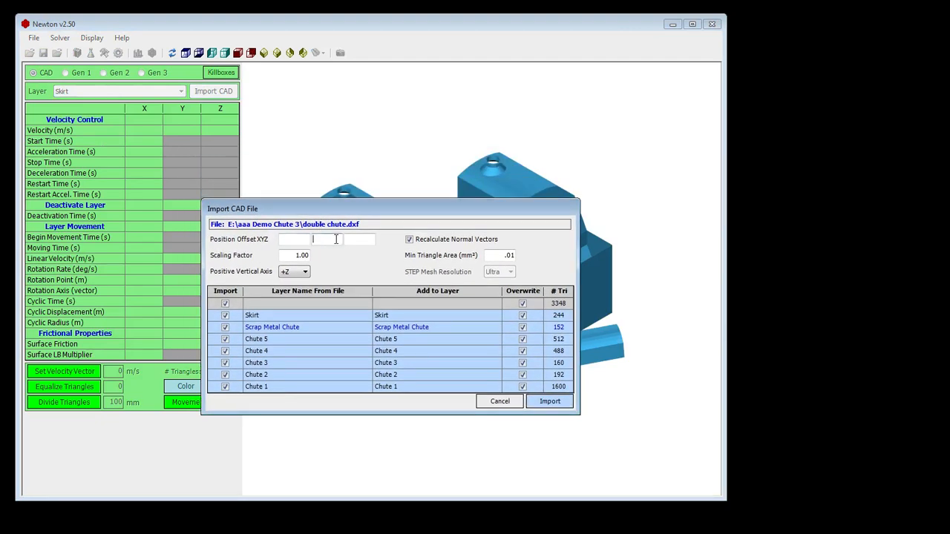
key(Return)
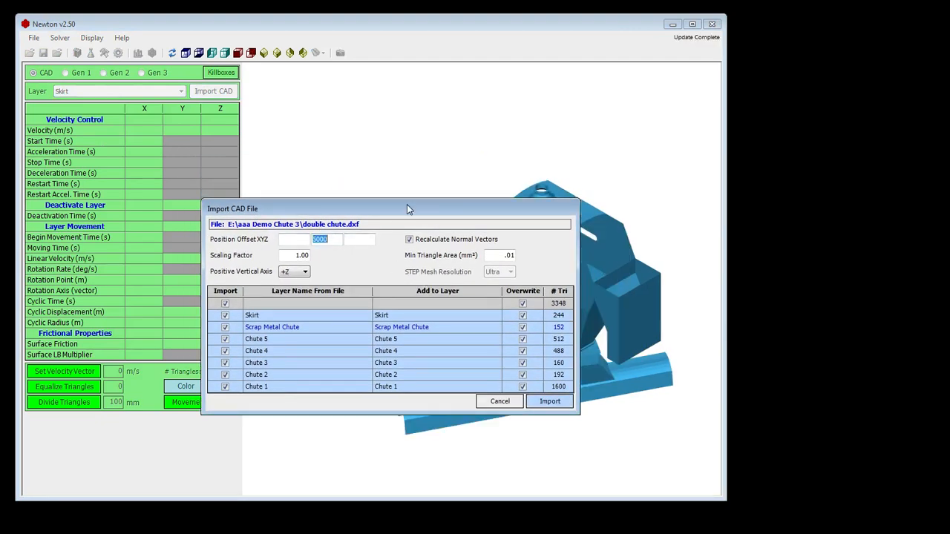
drag(407, 207, 852, 177)
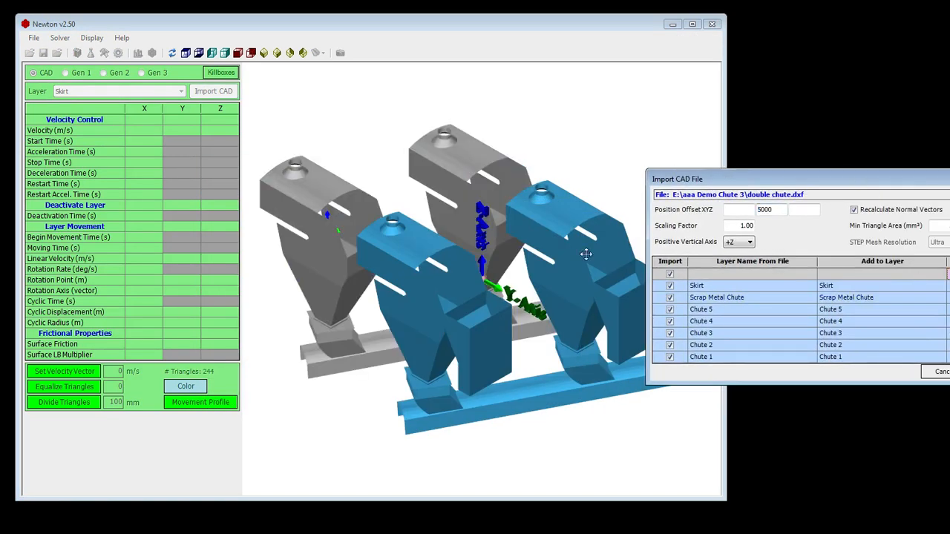
drag(478, 270, 484, 239)
Exclude the Scrap Metal Chute layer from the offset import of the double chute.
click(848, 299)
key(Up)
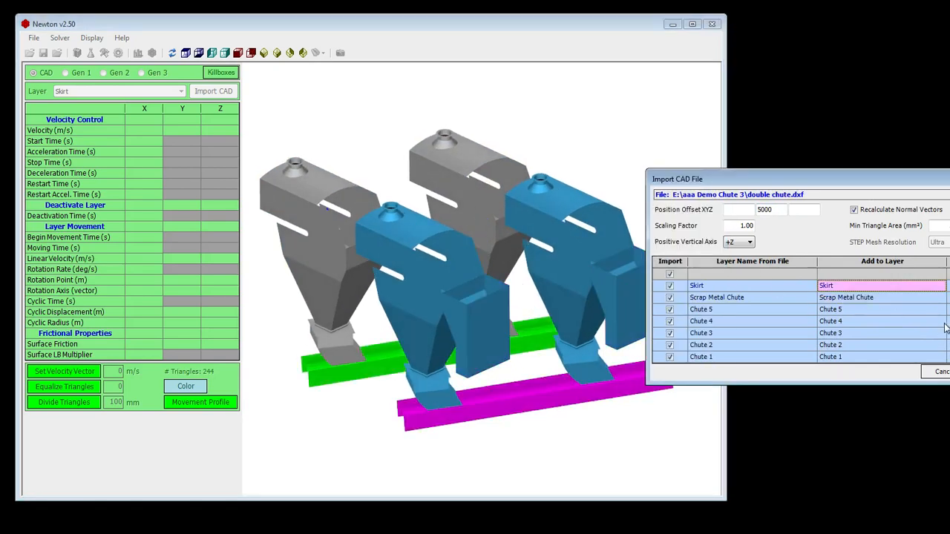
key(Down)
key(Down)
click(671, 297)
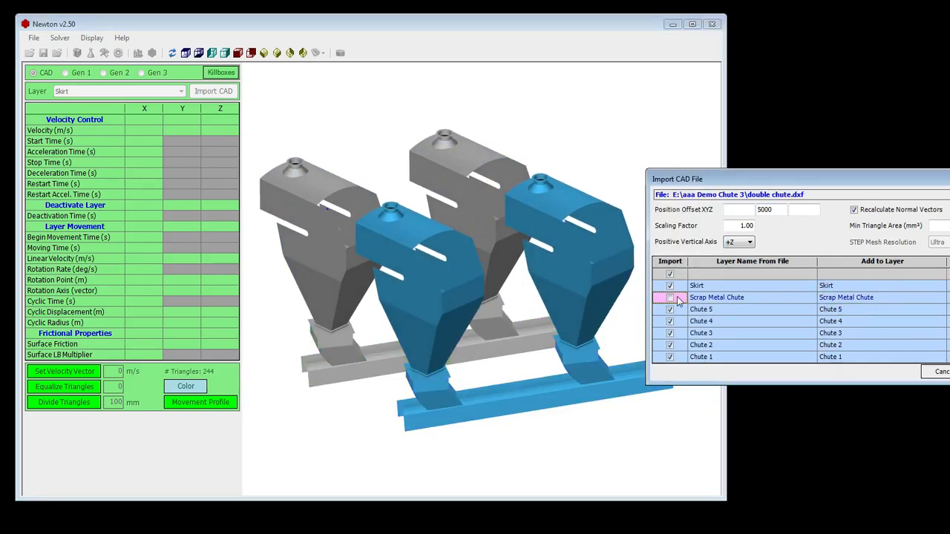
Check the target layers from Skirt downward in the preview and enable overwriting for the Chute 1 layer.
click(880, 287)
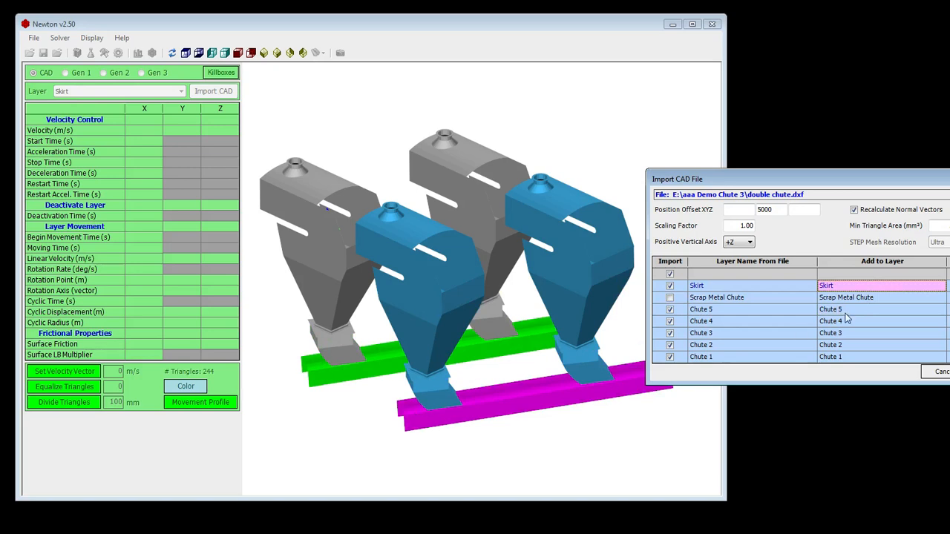
key(Down)
key(Down)
key(Down)
key(Down)
key(Down)
key(Down)
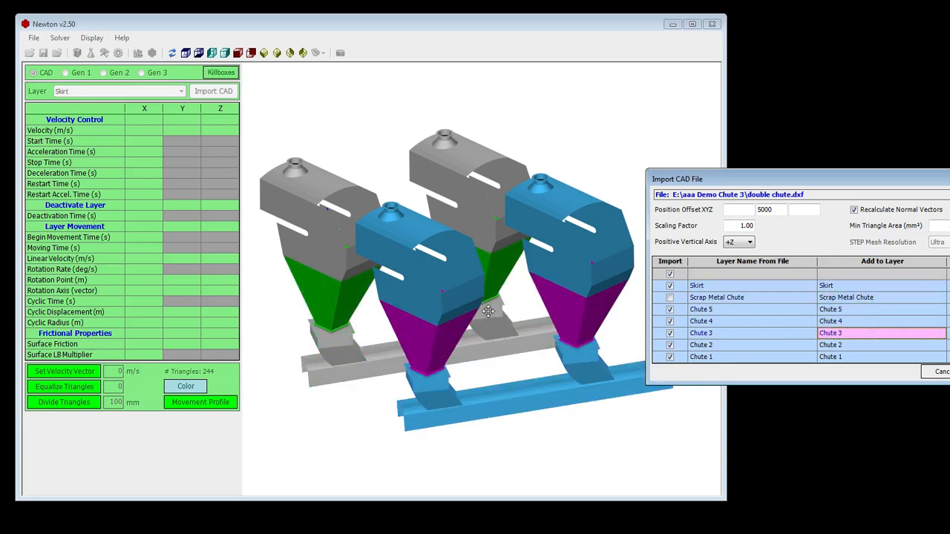
click(948, 357)
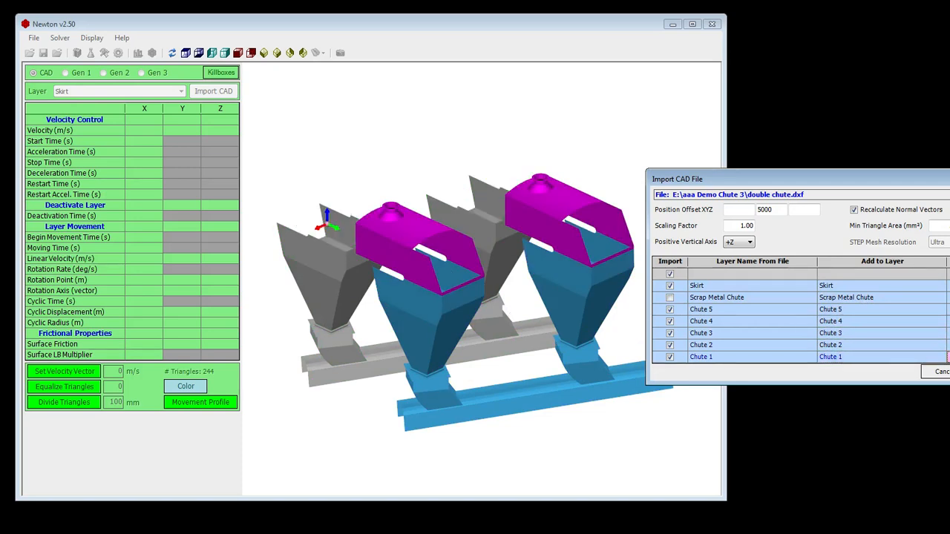
Examine layer by layer, between Skirt and Chute 1, which existing geometry is kept and which is overwritten.
click(949, 345)
key(Up)
key(Up)
key(Up)
key(Up)
key(Up)
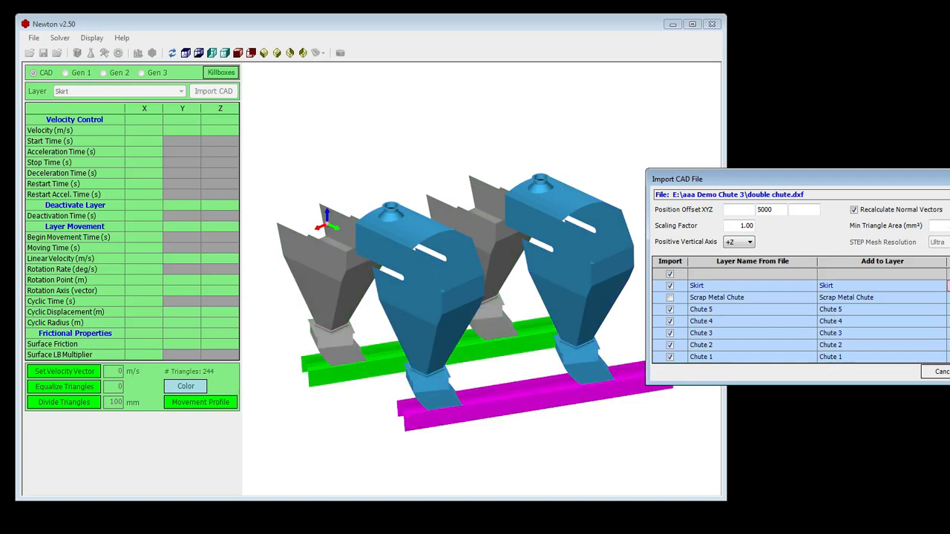
key(Down)
key(Down)
key(Down)
key(Down)
key(Down)
key(Down)
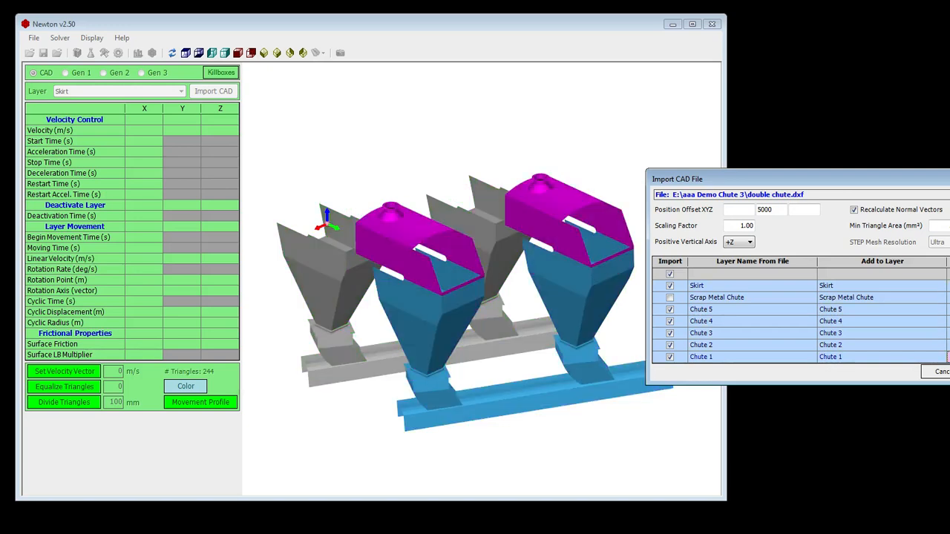
Preview the Scrap Metal Chute layer, leave it excluded, and import the remaining layers with the offset.
click(861, 298)
click(671, 298)
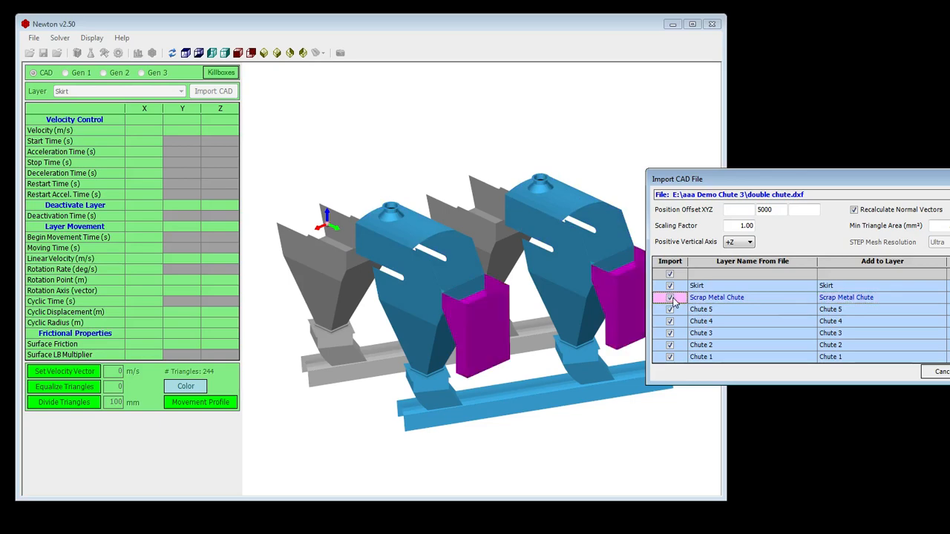
click(671, 299)
click(671, 299)
click(671, 298)
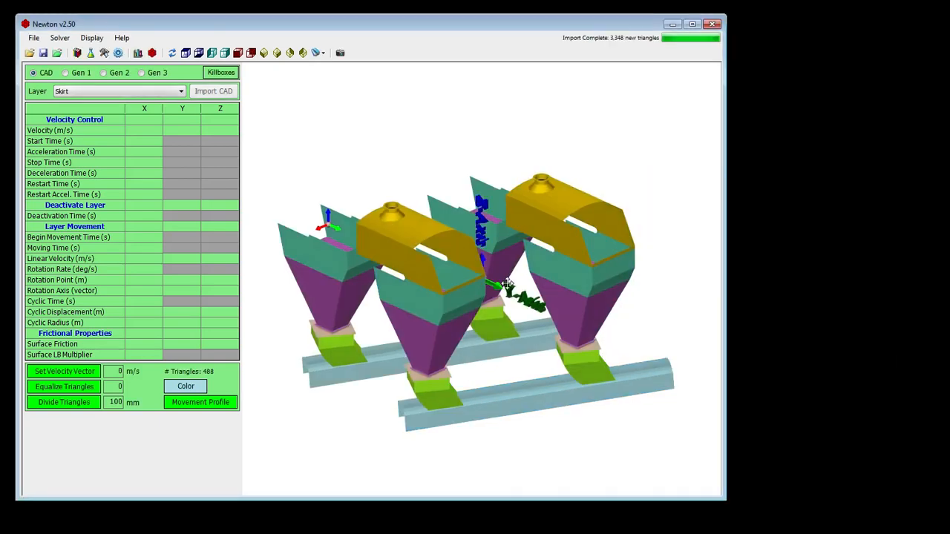
Start a new input file and browse to the aaa Demo Chute 4 folder for the CAD import.
mouse_move(498, 287)
middle_down()
mouse_move(574, 230)
mouse_move(596, 317)
mouse_move(595, 265)
mouse_move(554, 292)
mouse_move(439, 291)
mouse_move(426, 282)
middle_up()
middle_drag(445, 216, 507, 296)
click(33, 38)
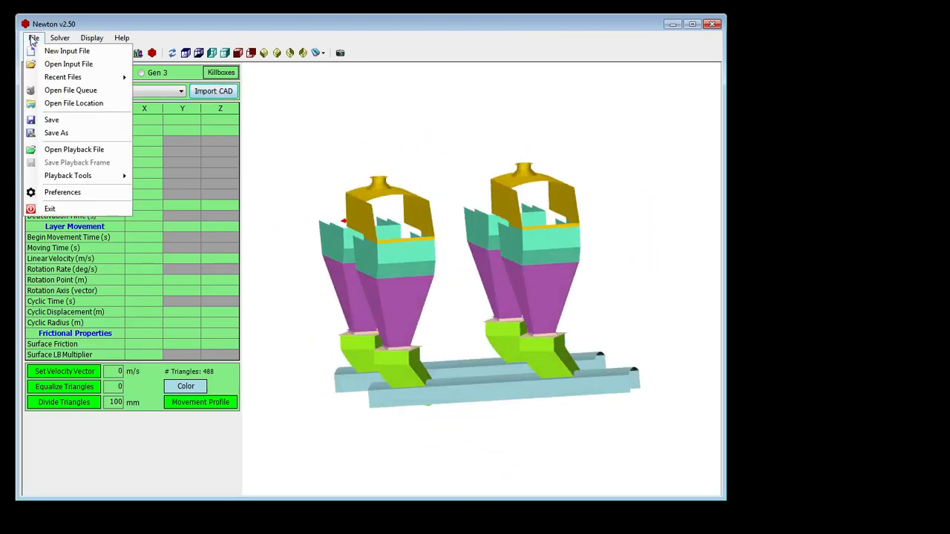
click(47, 51)
click(219, 91)
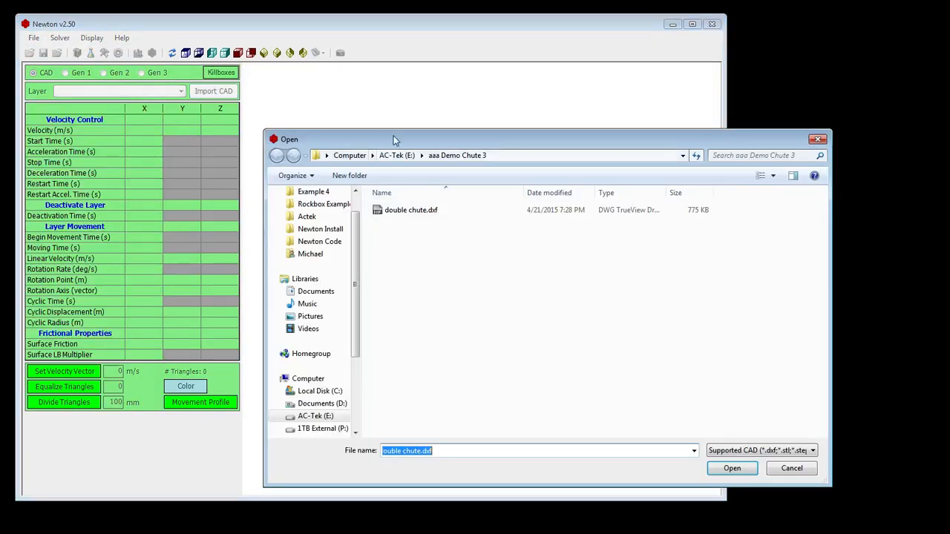
click(399, 155)
double_click(437, 248)
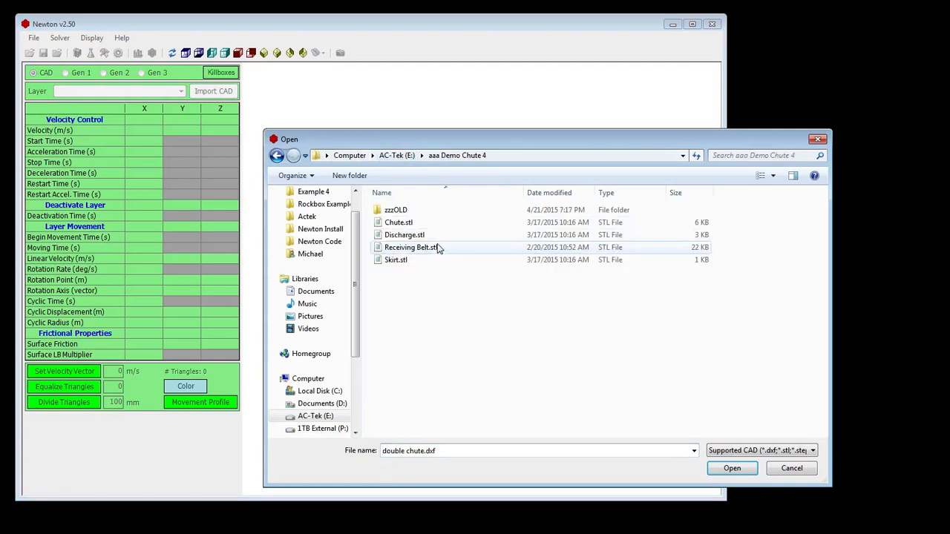
Look through the Chute, Discharge, Receiving Belt and Skirt STL files in the folder.
click(426, 224)
key(Down)
key(Down)
key(Down)
key(Up)
key(Up)
key(Up)
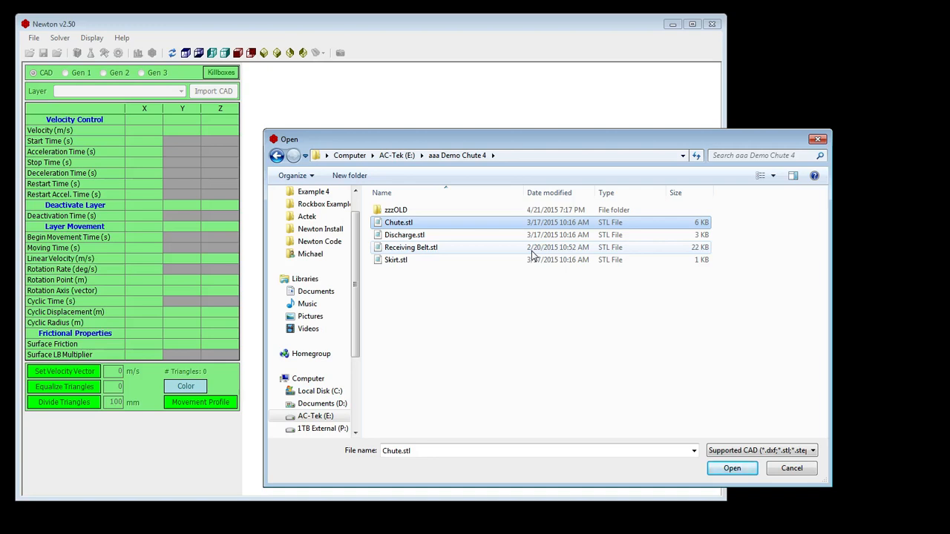
click(432, 237)
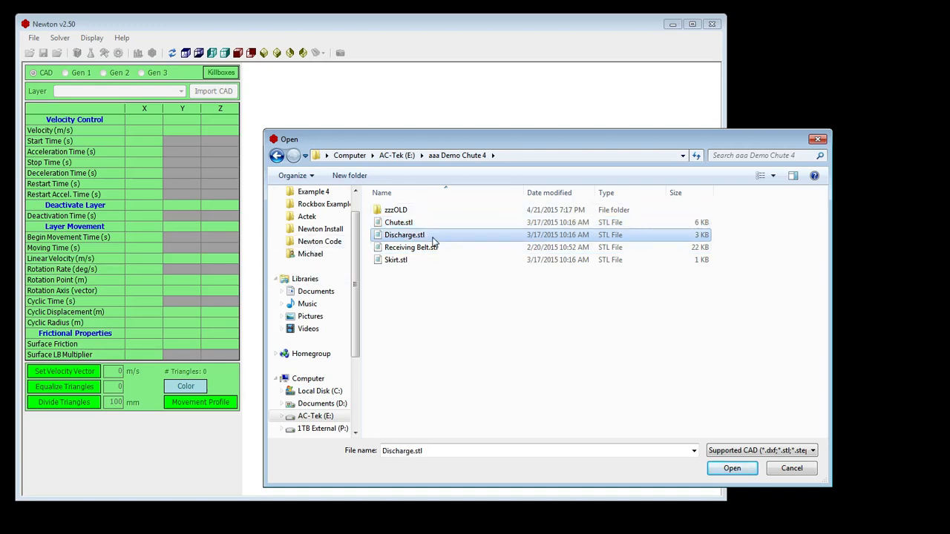
click(413, 249)
click(393, 262)
click(414, 224)
click(417, 236)
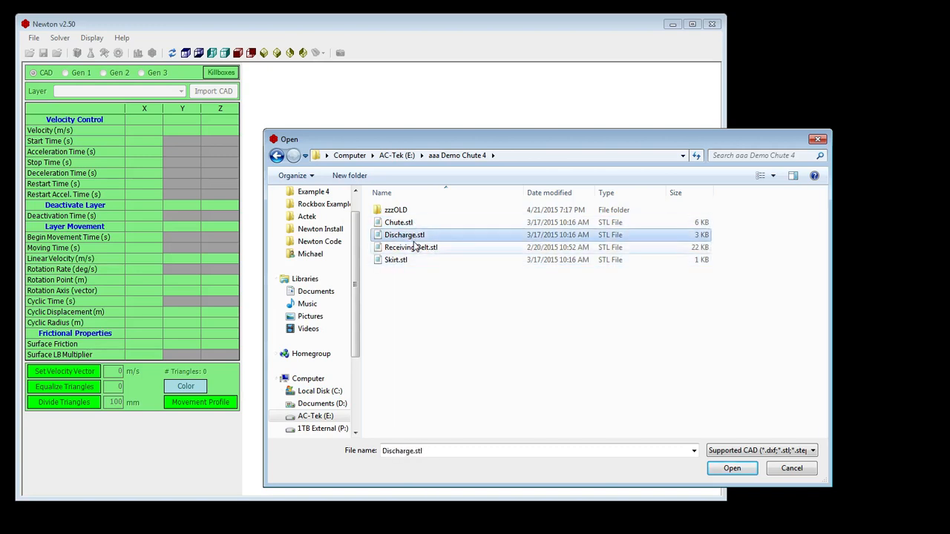
click(425, 248)
click(429, 260)
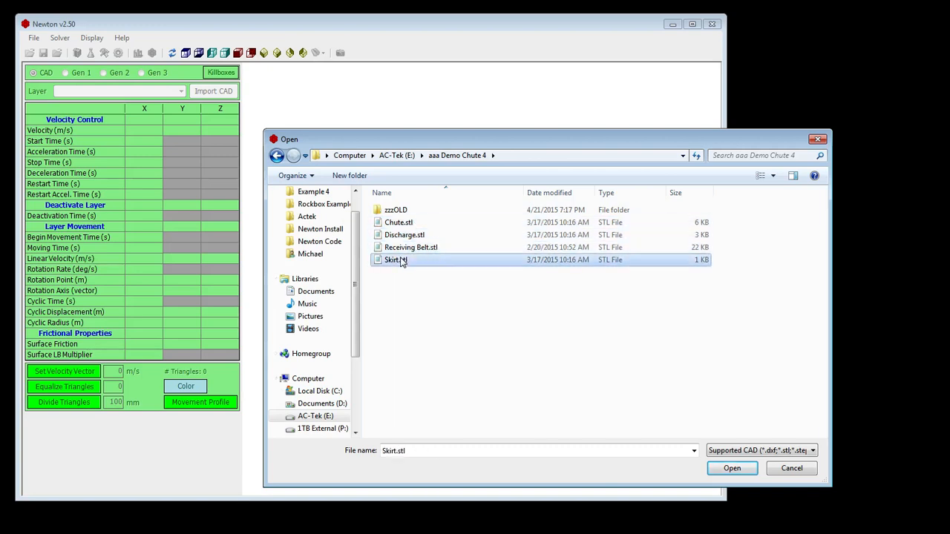
Import Chute.stl into the Chute layer with the position offset cleared.
click(417, 223)
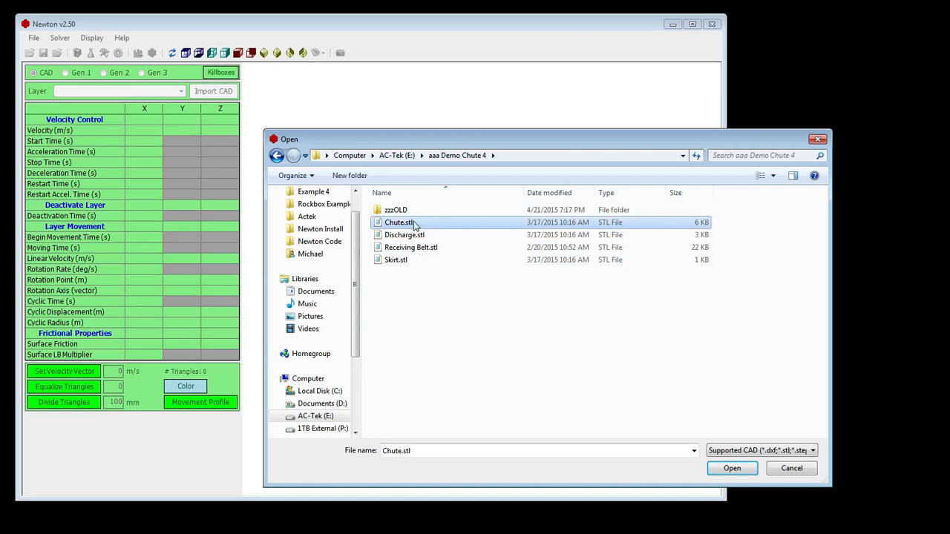
double_click(416, 224)
drag(384, 202, 793, 140)
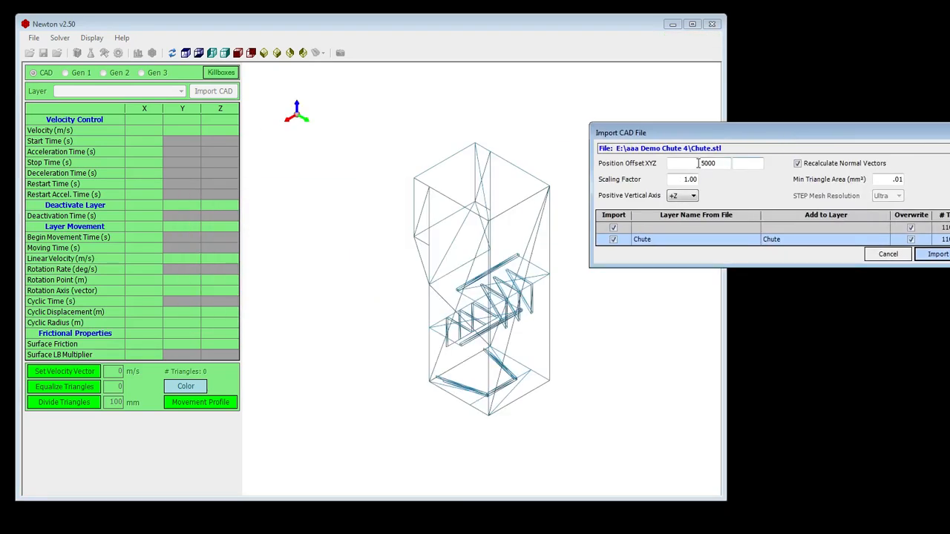
drag(730, 163, 666, 162)
key(BackSpace)
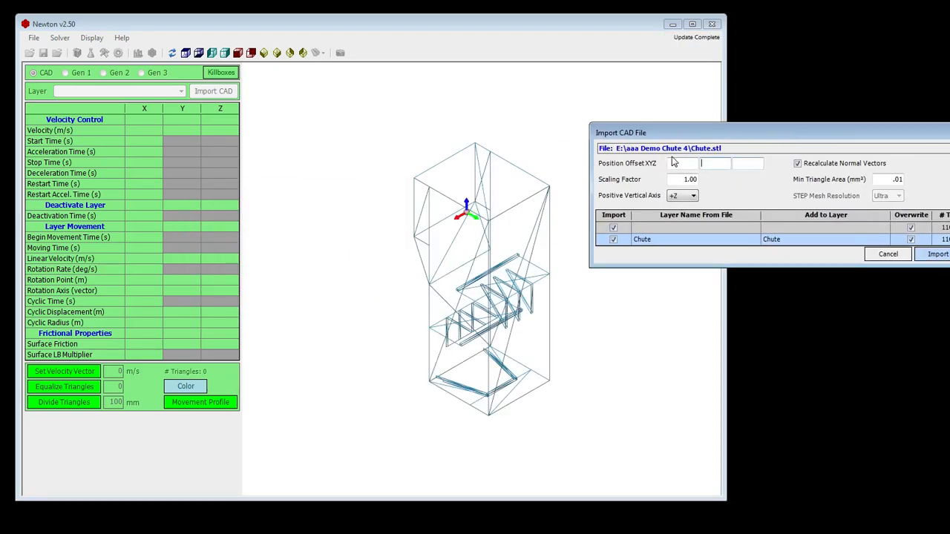
click(678, 162)
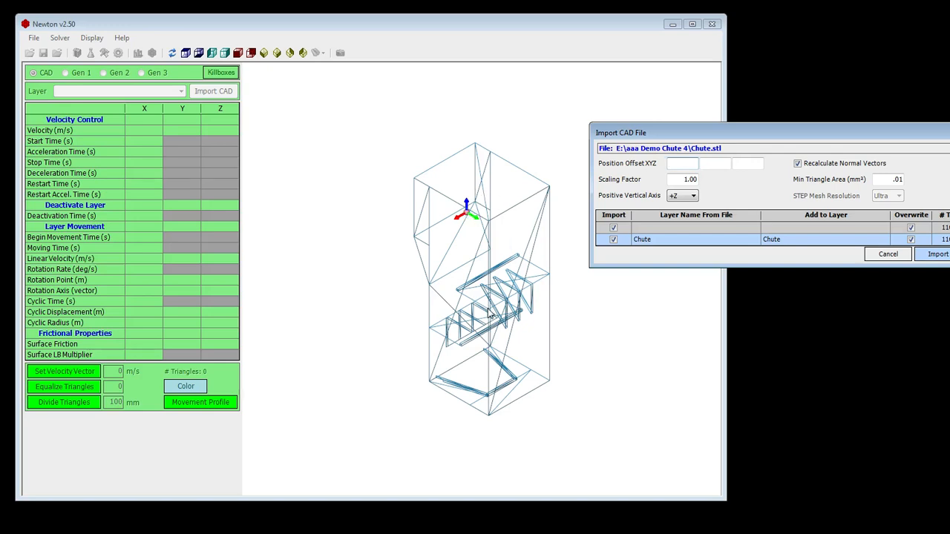
click(758, 163)
click(938, 254)
Import Discharge.stl and Receiving Belt.stl one after the other with the default import settings.
click(213, 90)
click(405, 235)
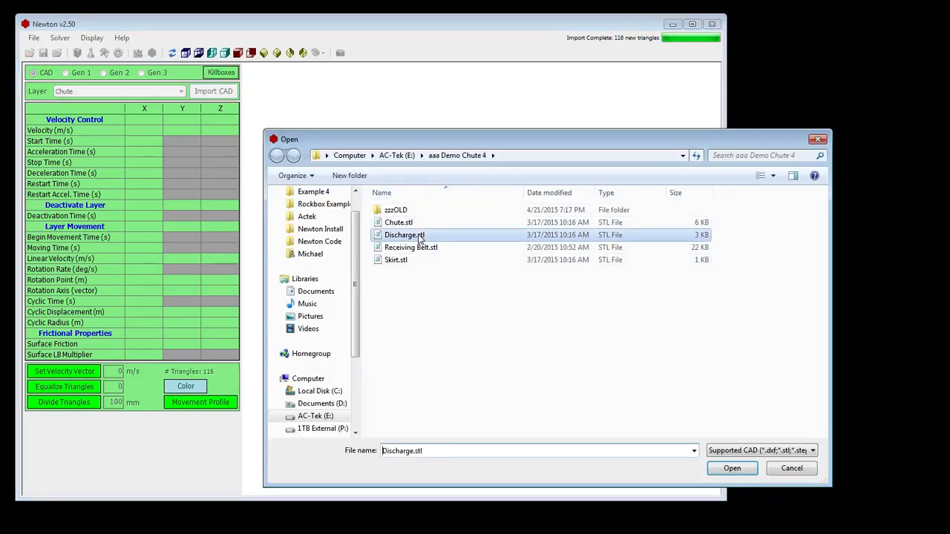
double_click(419, 235)
click(541, 319)
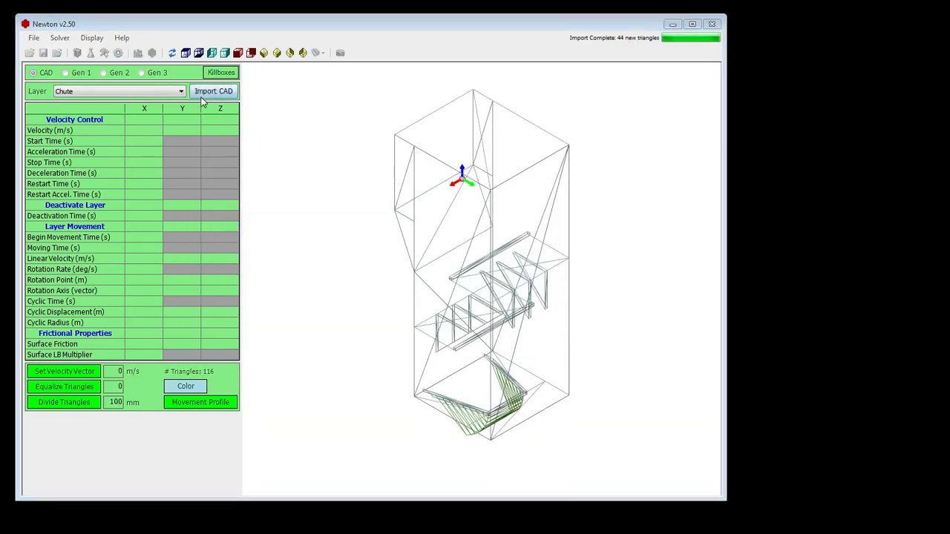
click(211, 92)
double_click(419, 246)
click(536, 316)
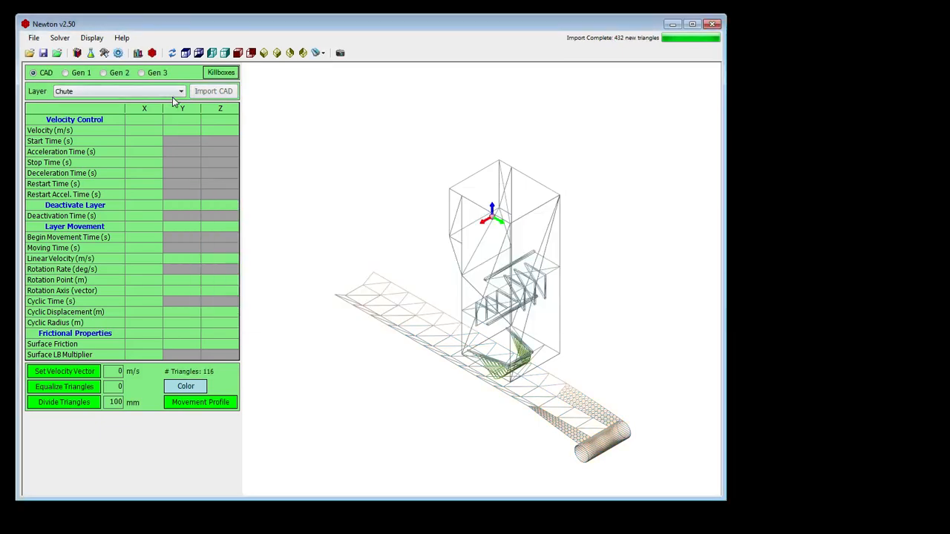
Import Skirt.stl into the Skirt layer with the default import settings.
click(213, 91)
double_click(393, 257)
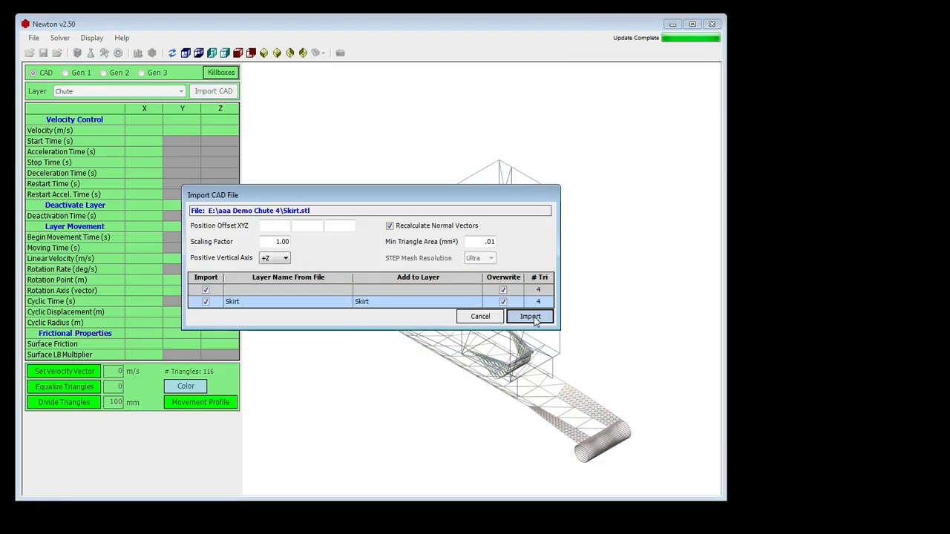
click(536, 321)
Generate a 3-Roll Belt for Gen 1 with a total width of 1200 mm.
right_click(469, 188)
click(499, 207)
drag(528, 267, 486, 254)
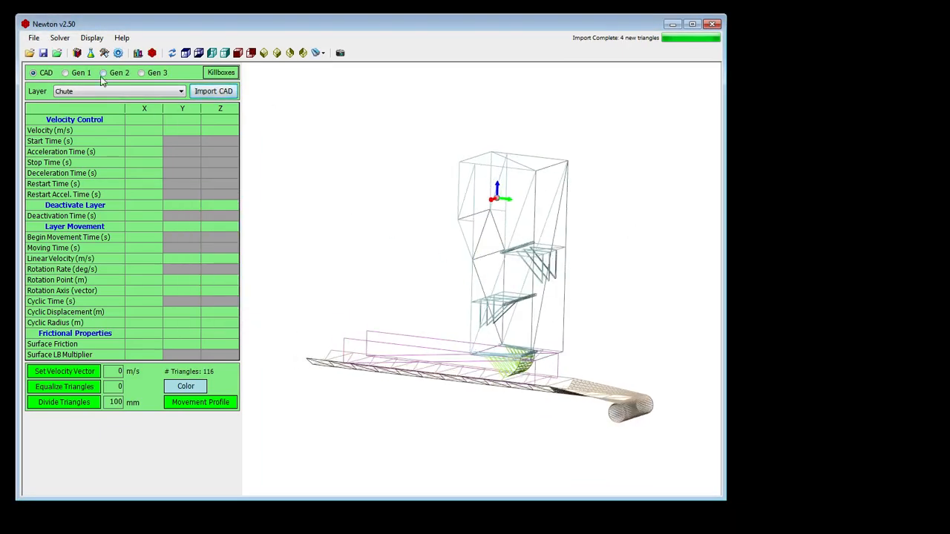
click(74, 73)
scroll(215, 119, up, 3)
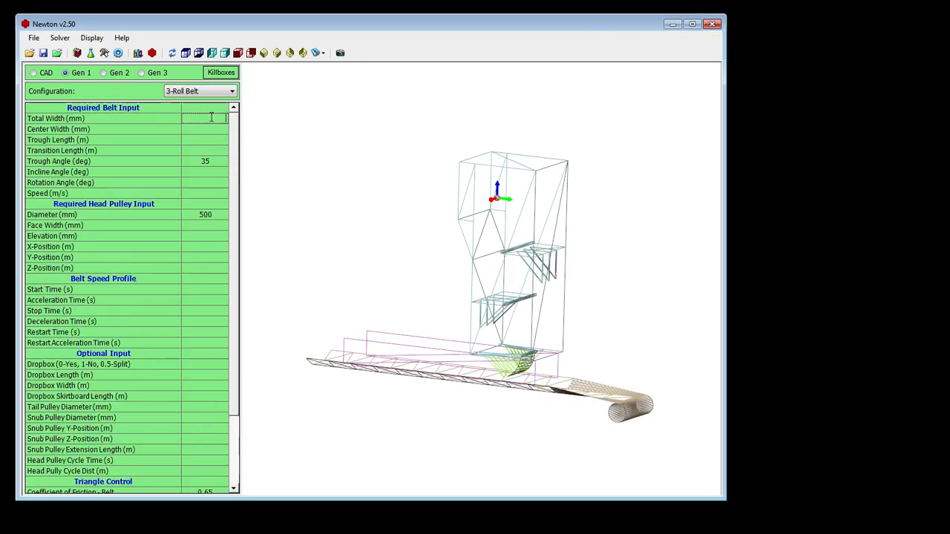
text(1200)
key(Return)
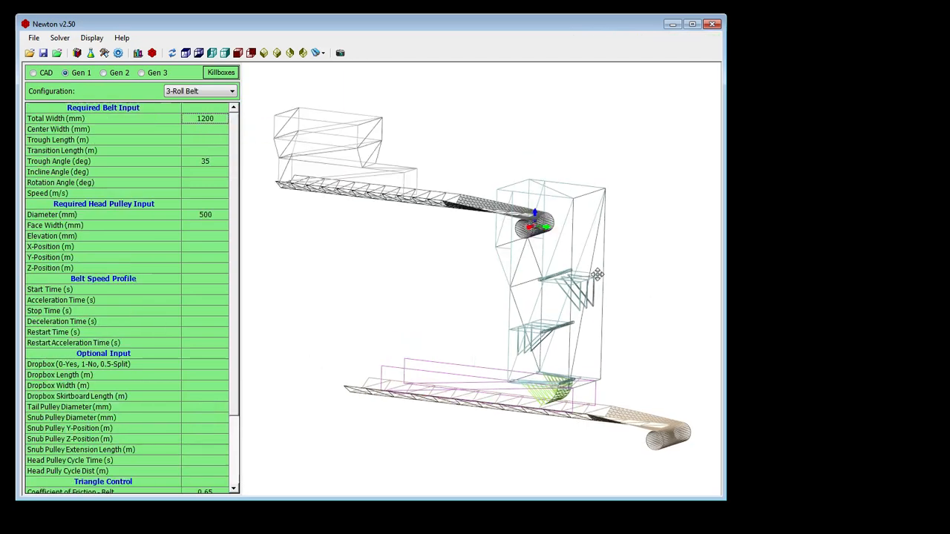
Display the Gen 2 inputs and examine the chute and both belts from preset and free viewing angles.
middle_drag(598, 275, 371, 357)
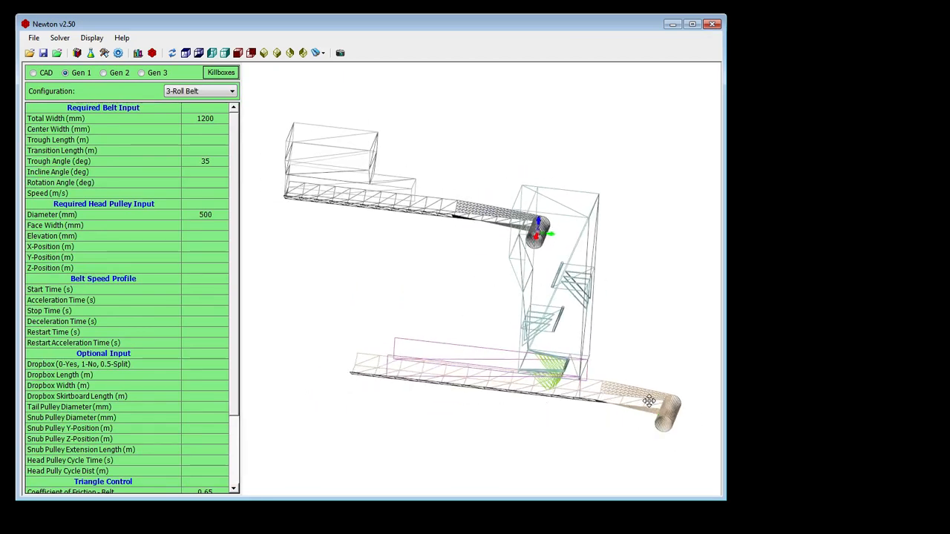
click(103, 73)
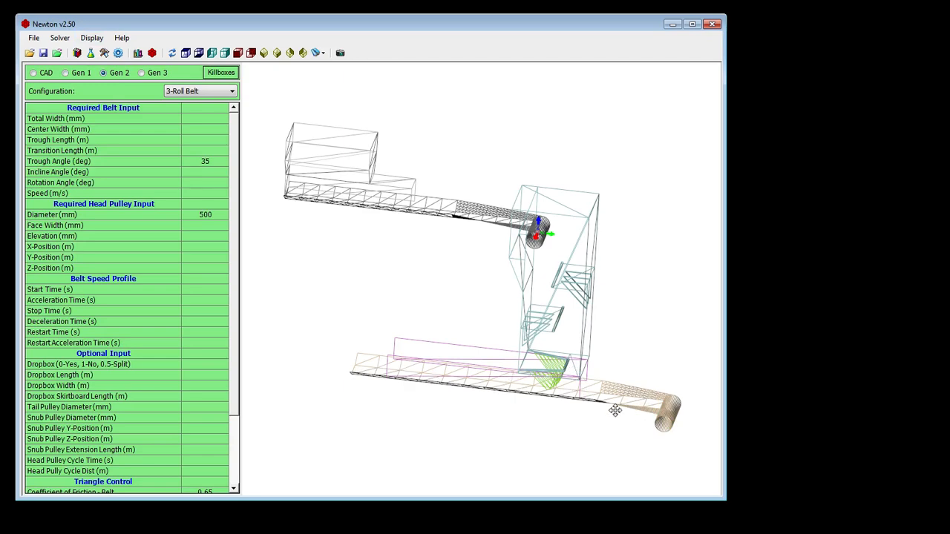
middle_drag(522, 392, 495, 268)
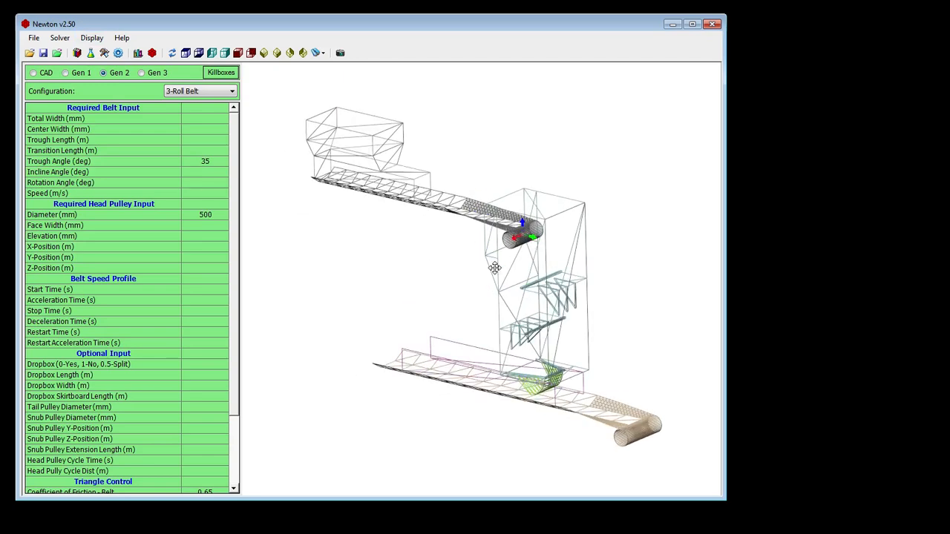
click(289, 53)
click(304, 53)
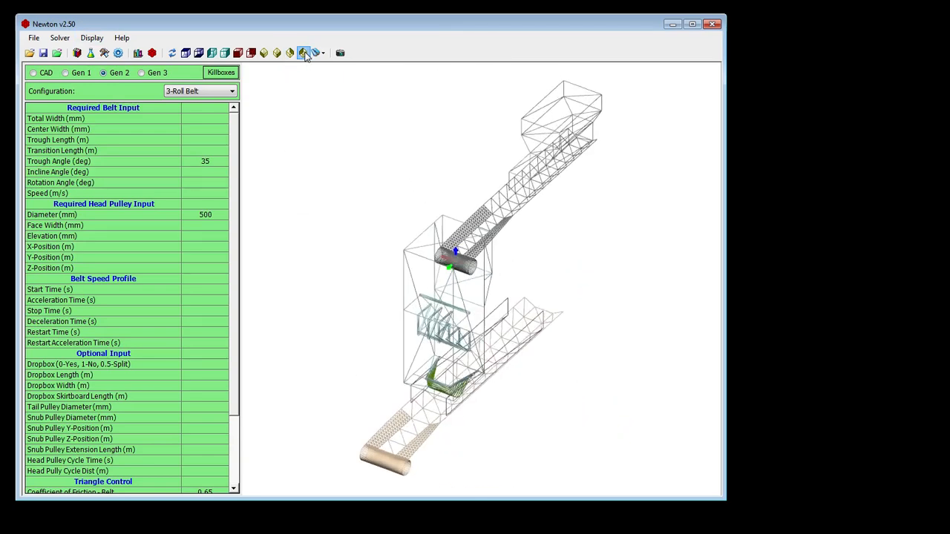
click(304, 54)
click(277, 53)
click(277, 52)
click(251, 53)
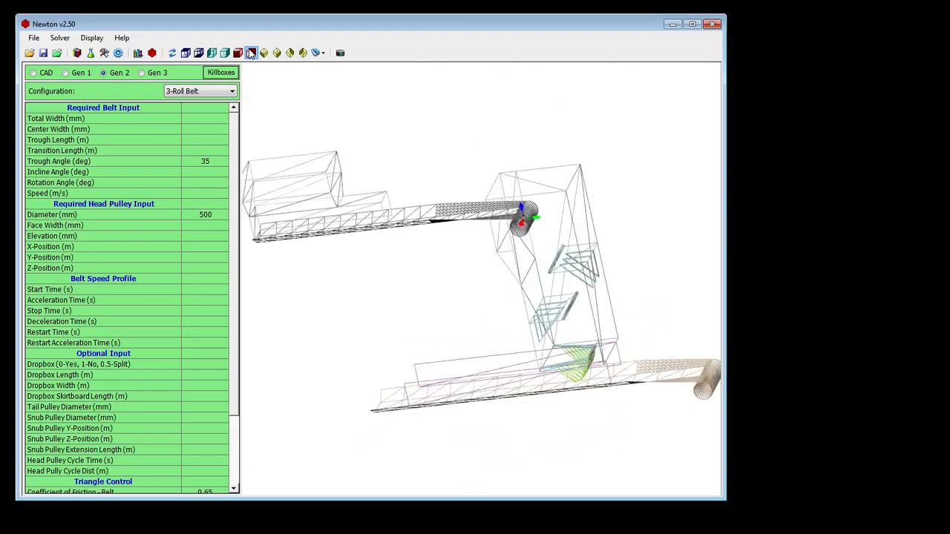
click(237, 53)
click(225, 53)
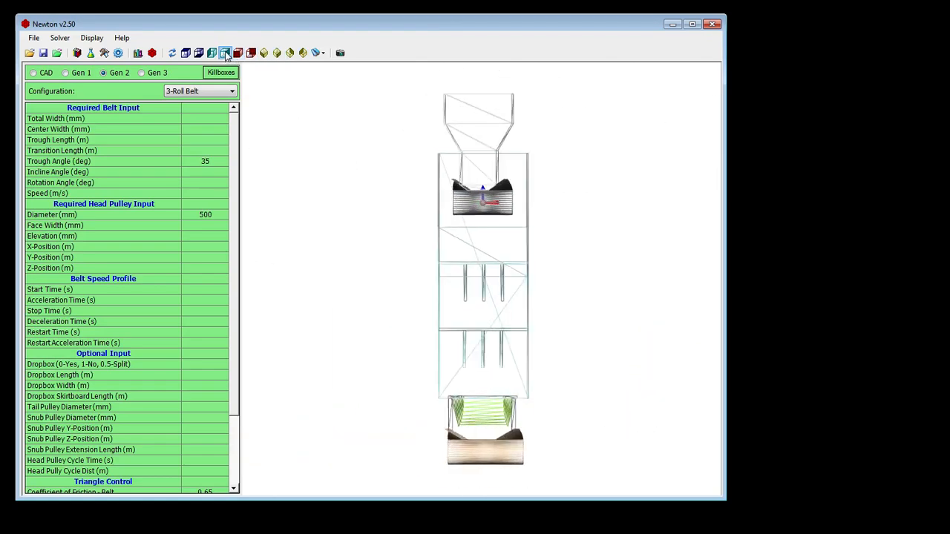
click(226, 55)
middle_drag(506, 179, 539, 222)
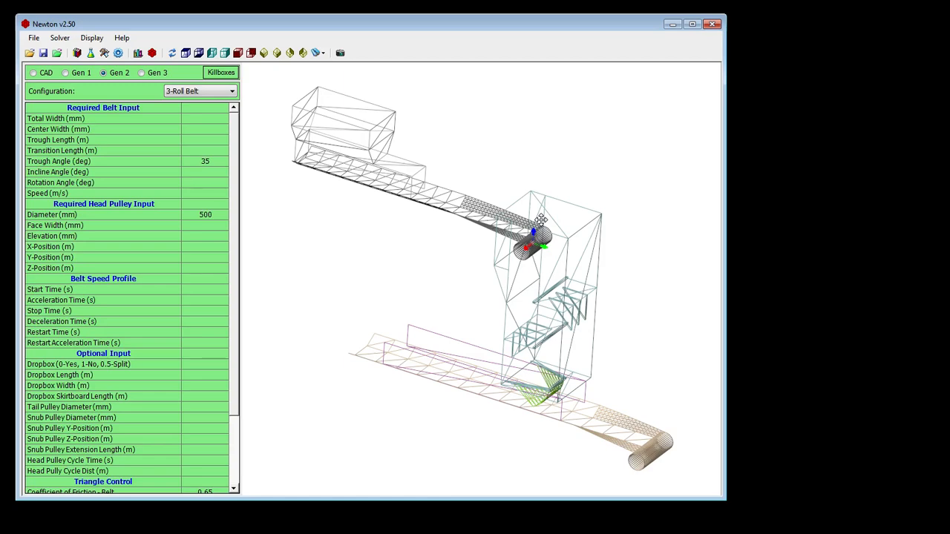
middle_drag(578, 277, 620, 268)
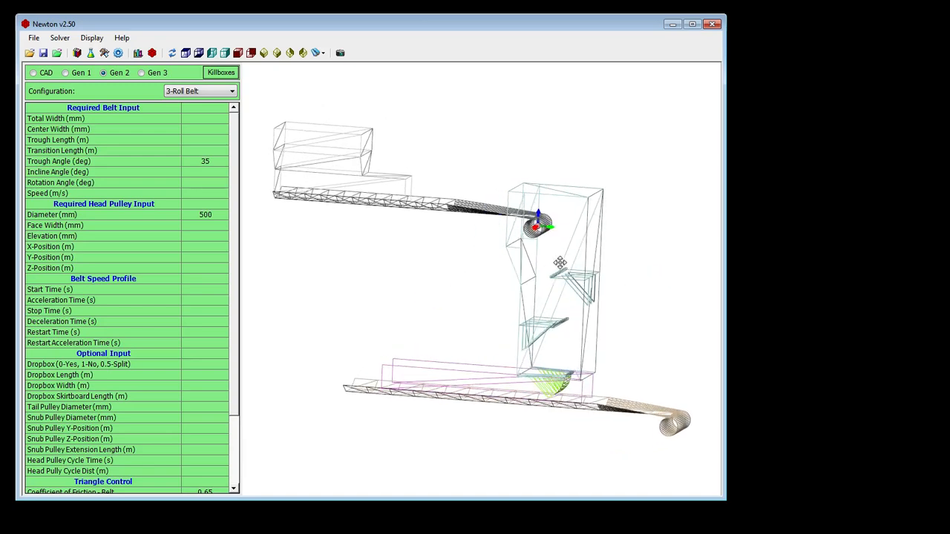
middle_drag(560, 264, 562, 266)
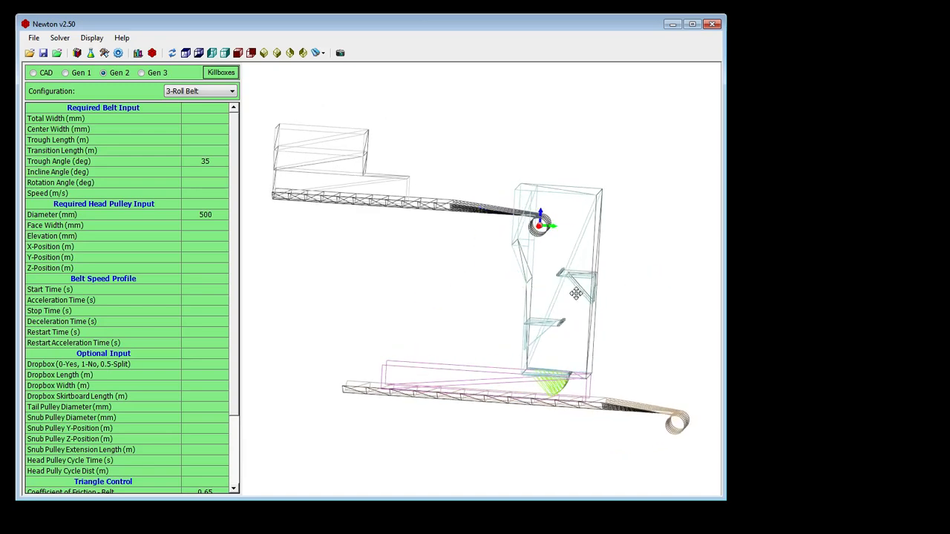
middle_drag(576, 315, 500, 341)
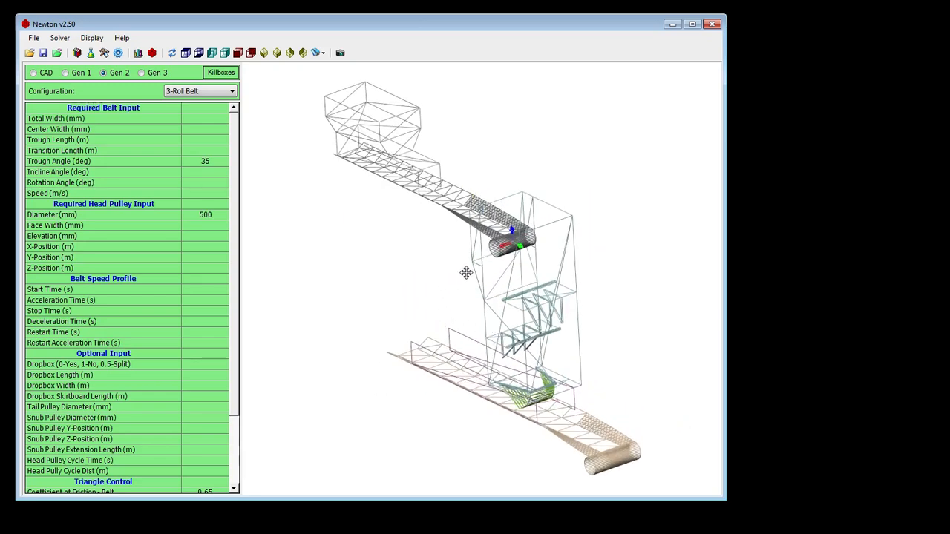
middle_drag(465, 271, 526, 315)
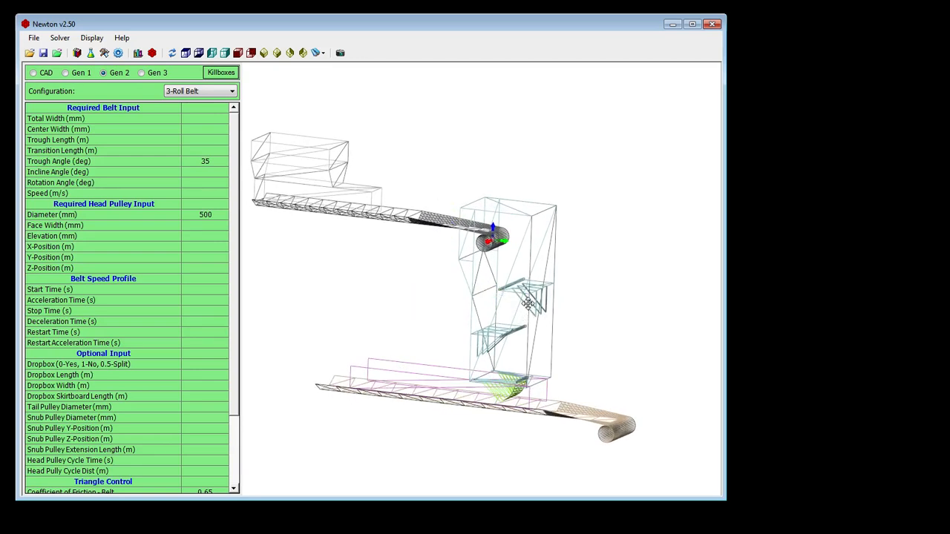